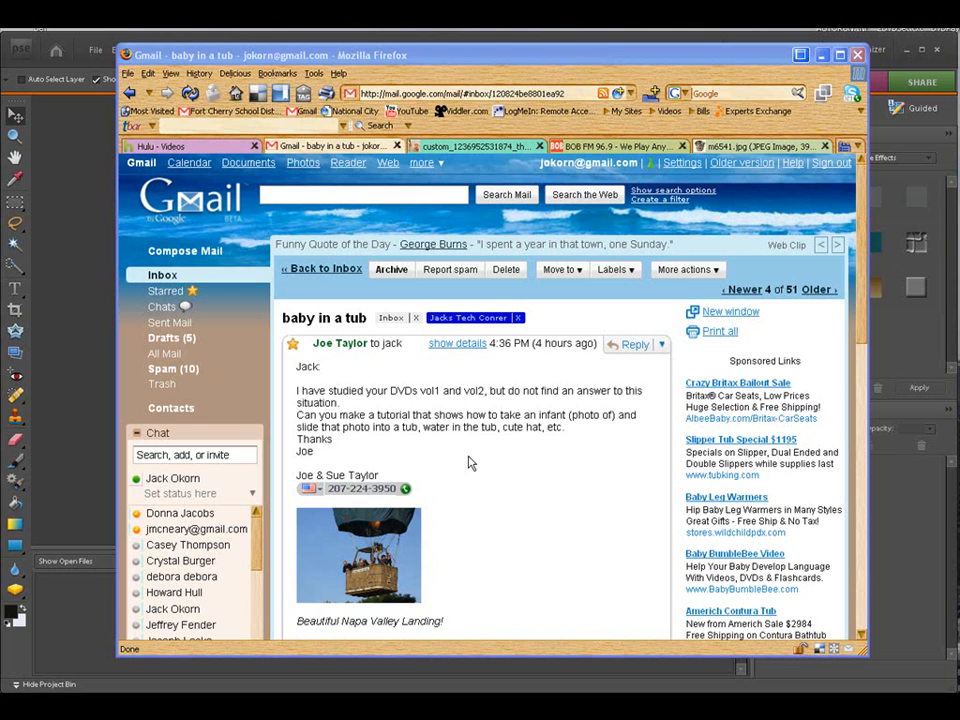
Step: Switch to the baby-in-tub photo tab, go to Google Image Search and search for wash tub
{"action": "left_click", "coordinate": [481, 147]}
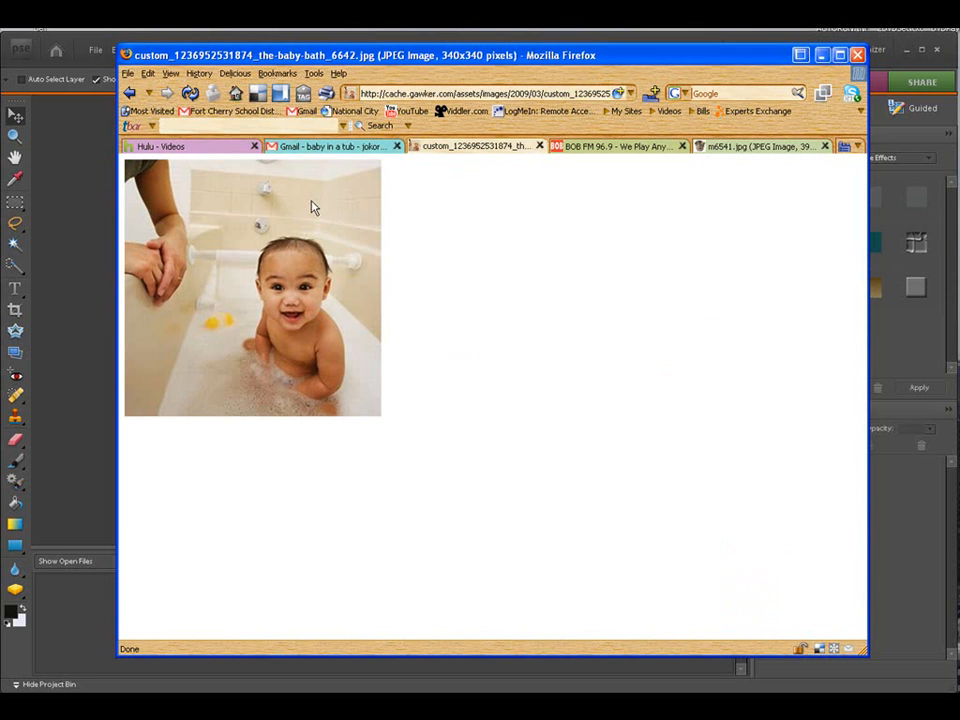
{"action": "left_click", "coordinate": [236, 94]}
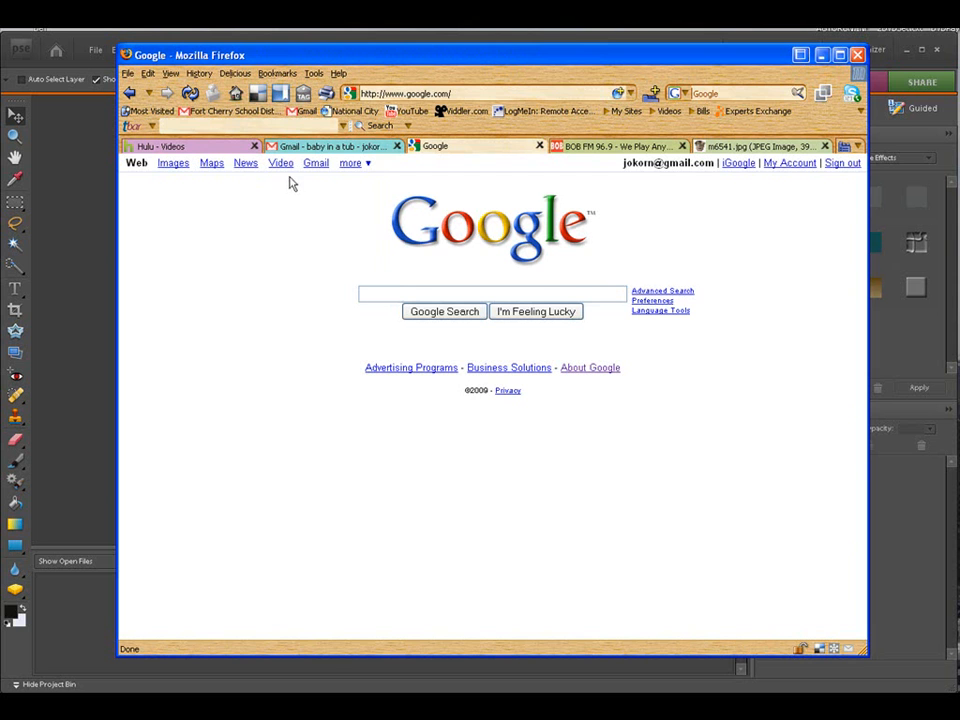
{"action": "left_click", "coordinate": [167, 165]}
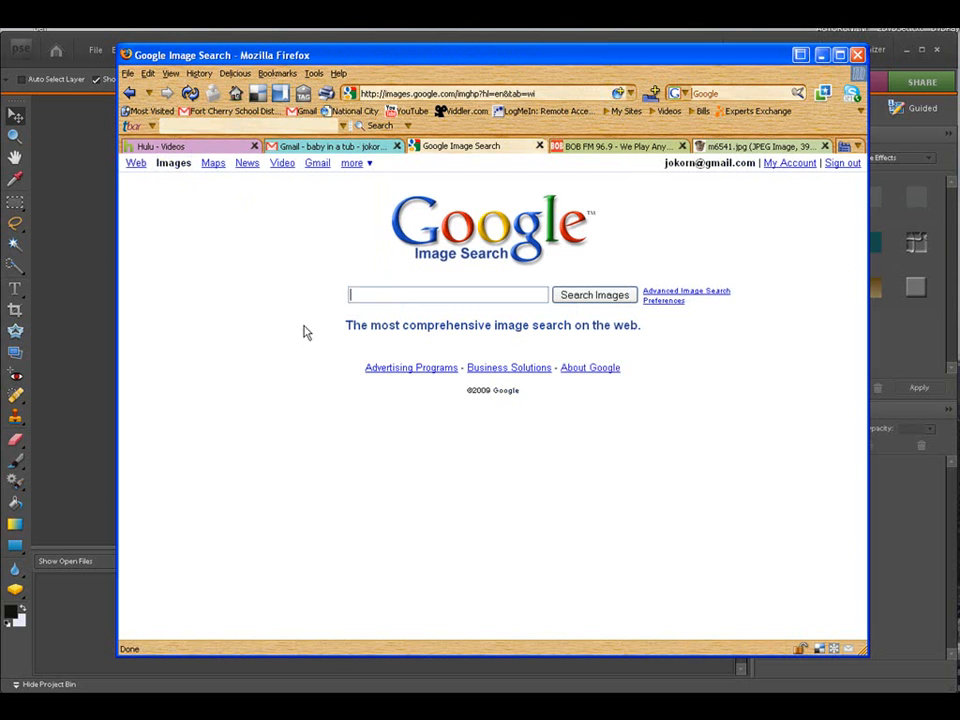
{"action": "type", "text": "wash"}
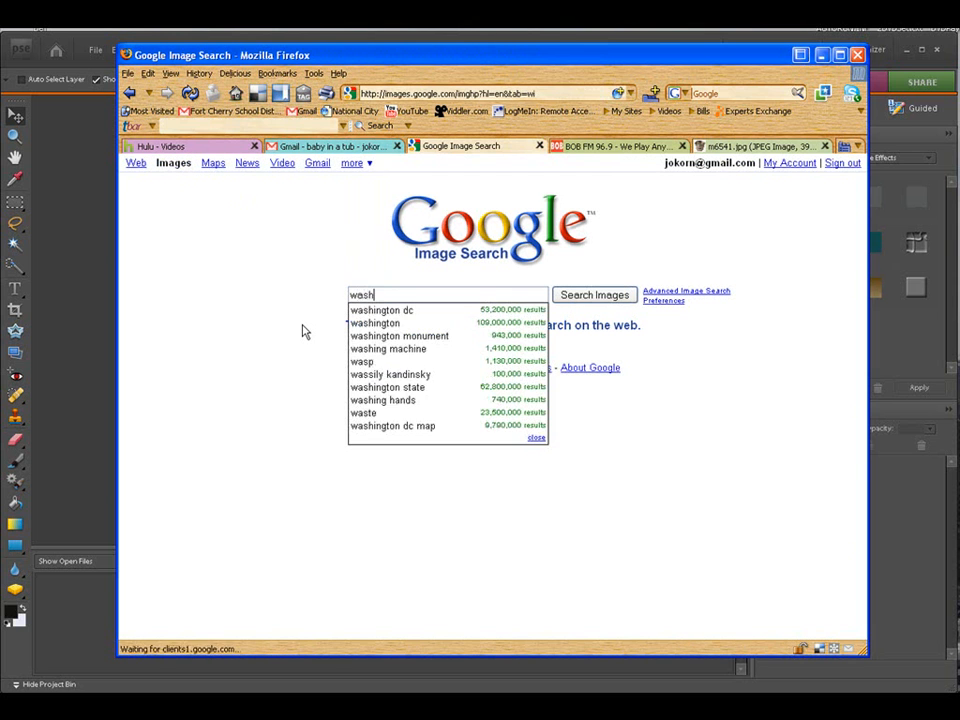
{"action": "type", "text": " tub"}
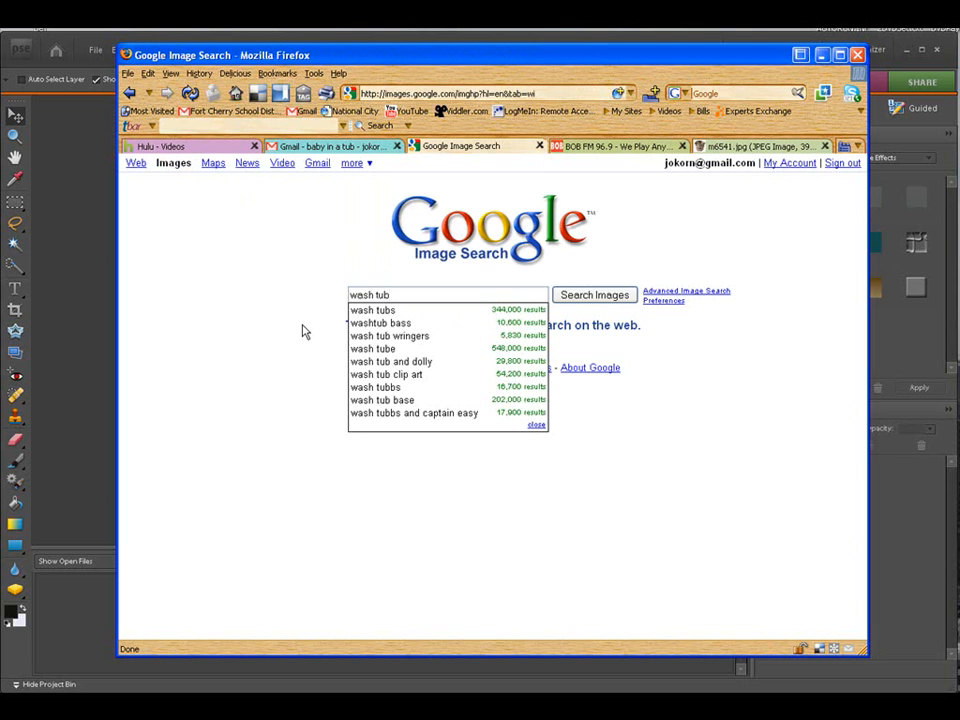
{"action": "left_click", "coordinate": [576, 300]}
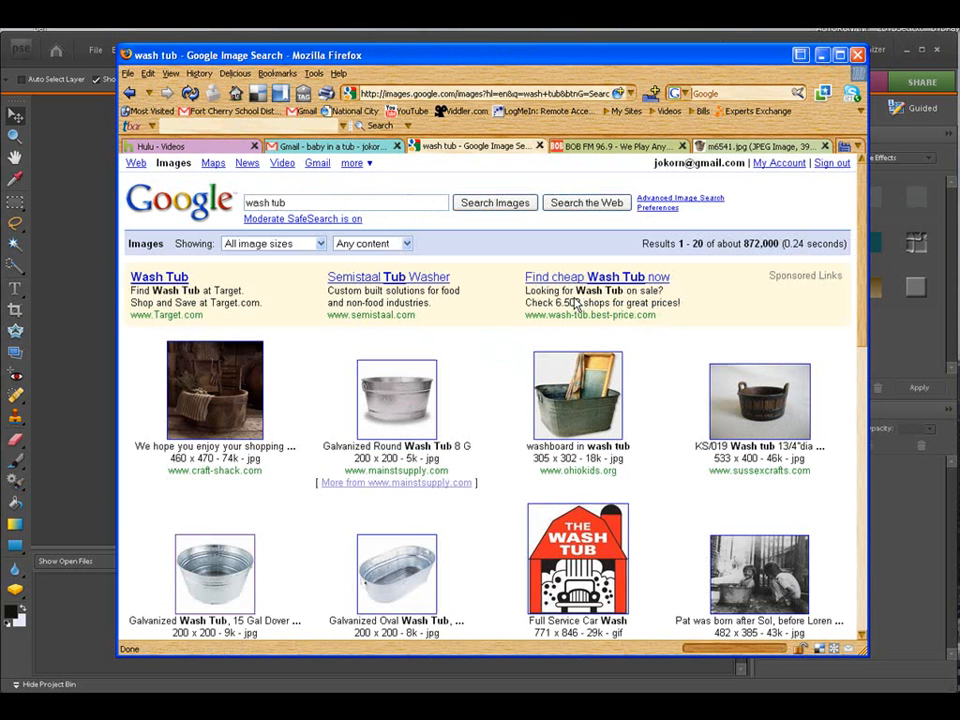
Step: Open the galvanized 15 gal wash tub result and view its full-size image
{"action": "scroll", "coordinate": [508, 460], "scroll_direction": "down", "scroll_amount": 2}
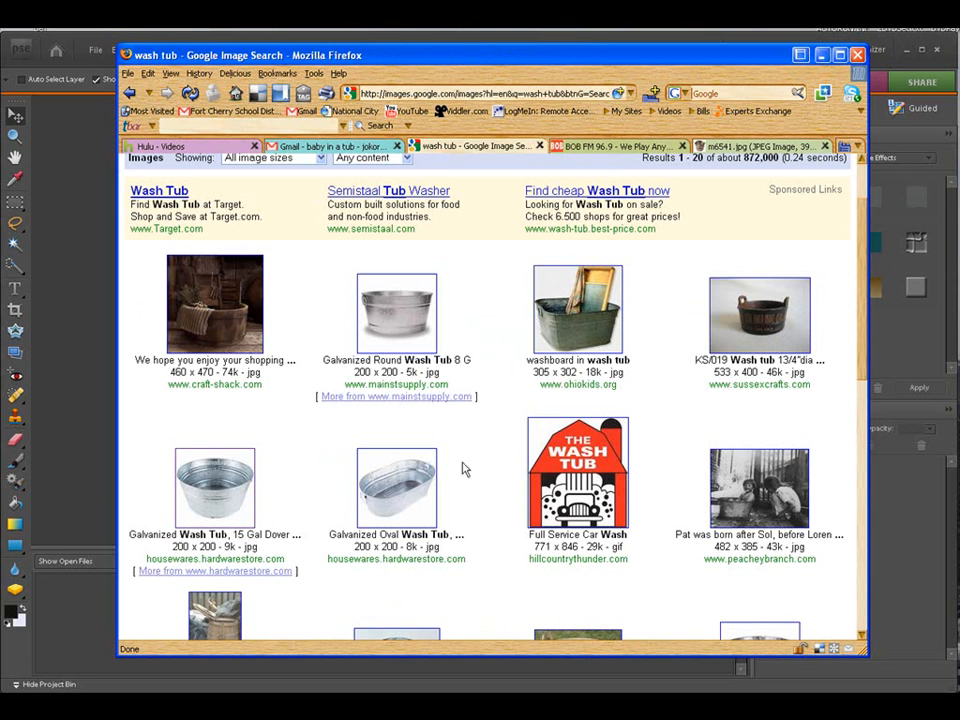
{"action": "left_click", "coordinate": [215, 495]}
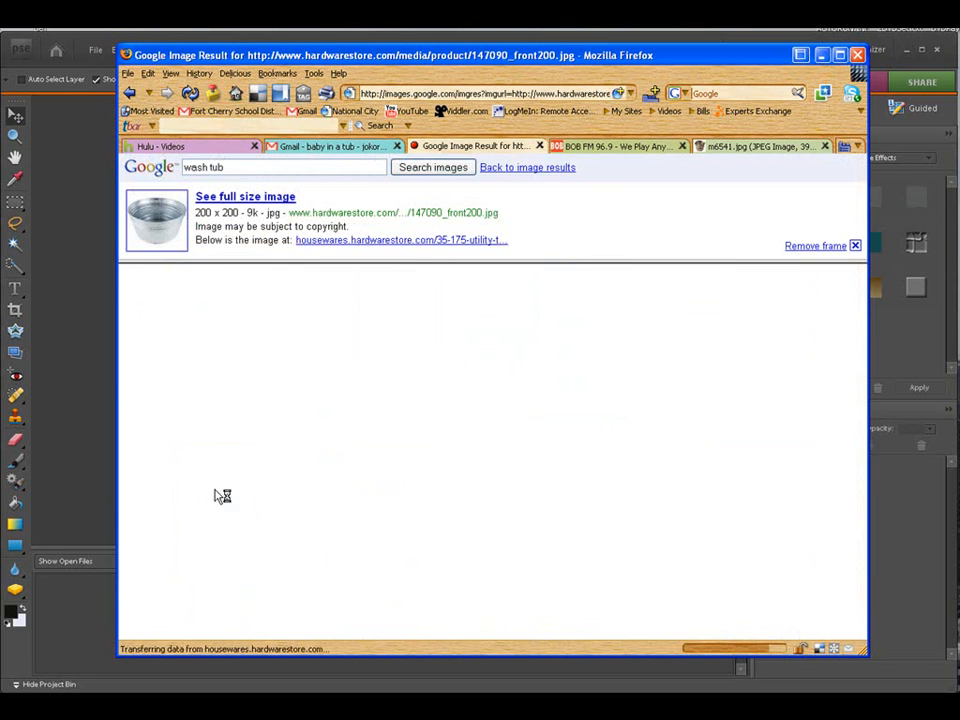
{"action": "left_click", "coordinate": [131, 93]}
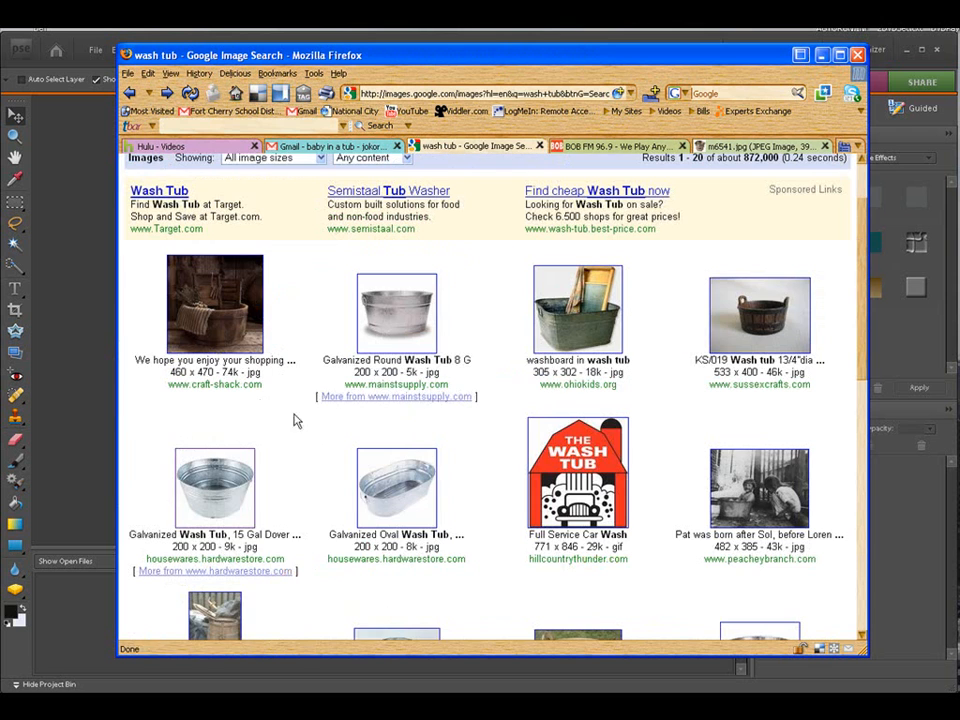
{"action": "right_click", "coordinate": [218, 487]}
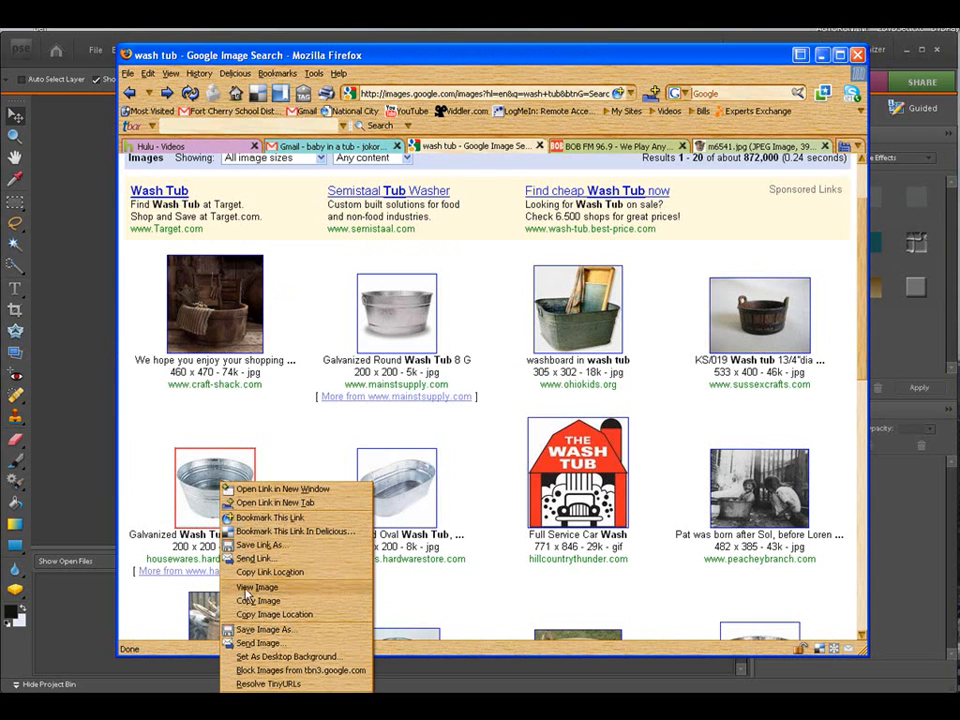
{"action": "left_click", "coordinate": [274, 614]}
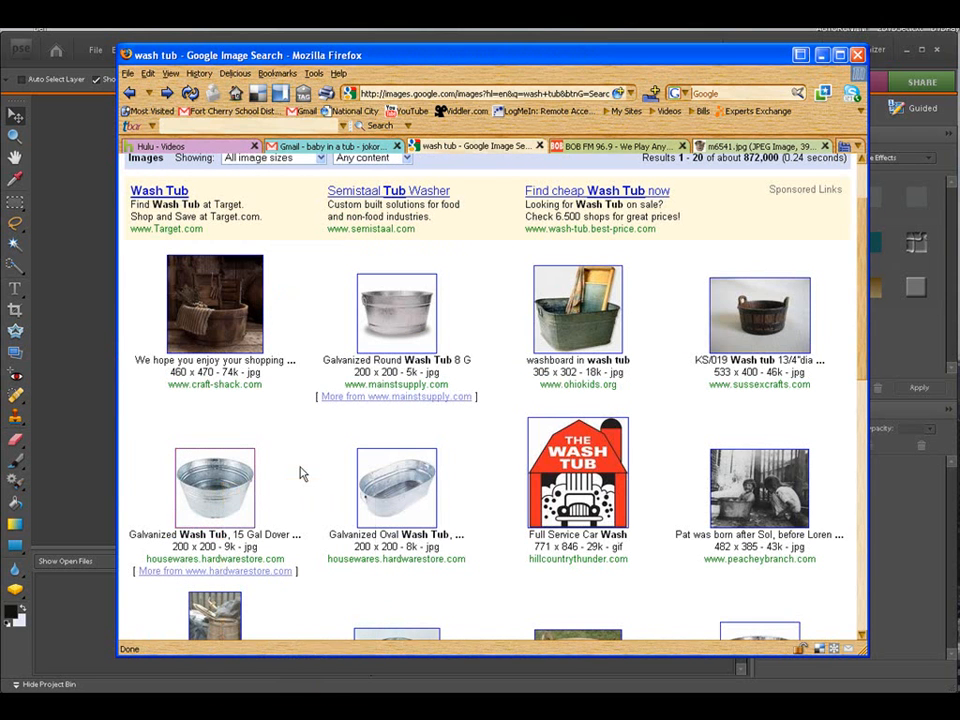
{"action": "left_click", "coordinate": [215, 488]}
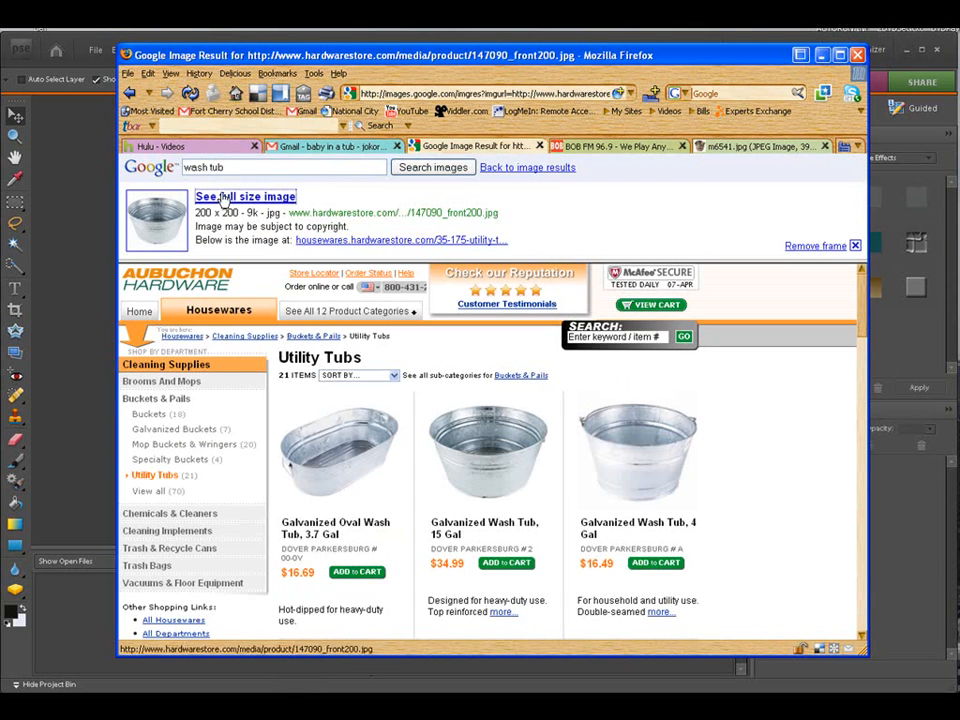
{"action": "left_click", "coordinate": [214, 197]}
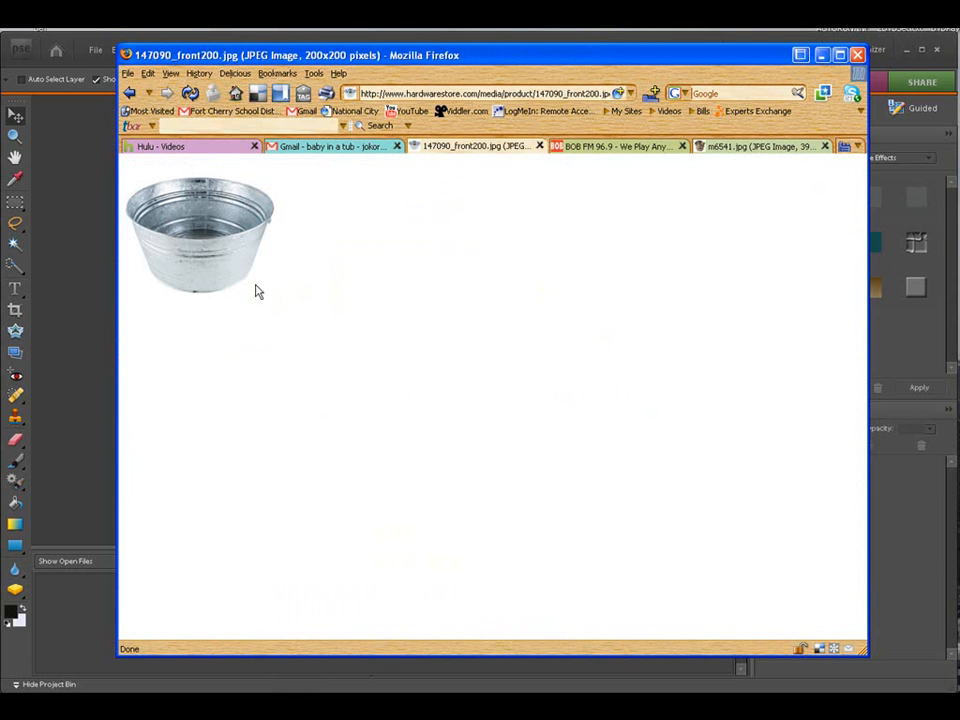
{"action": "right_click", "coordinate": [211, 256]}
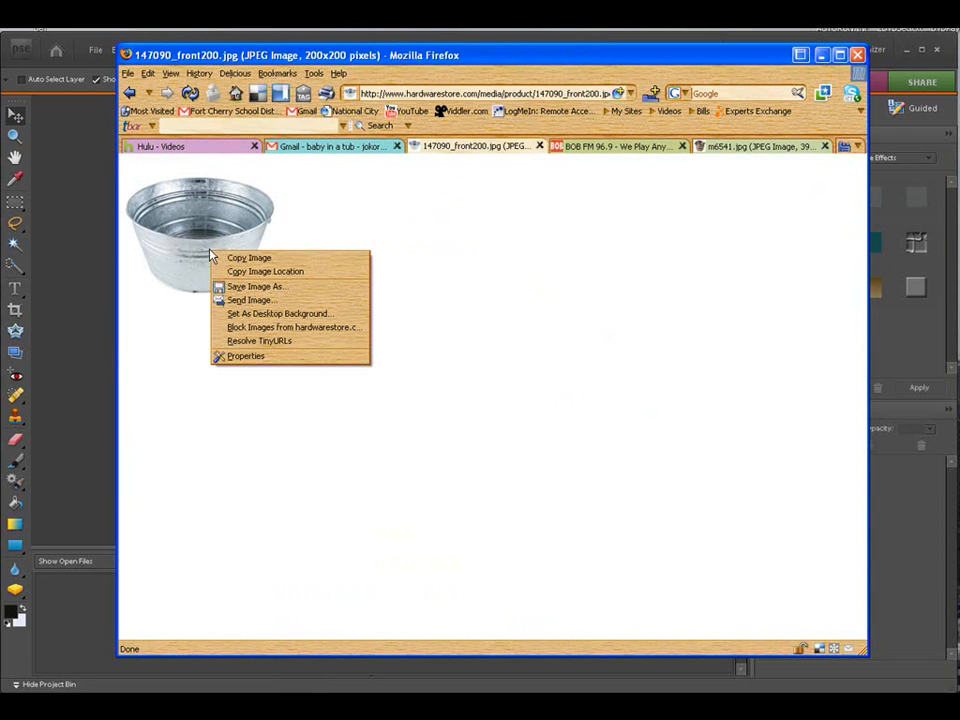
{"action": "left_click", "coordinate": [231, 289]}
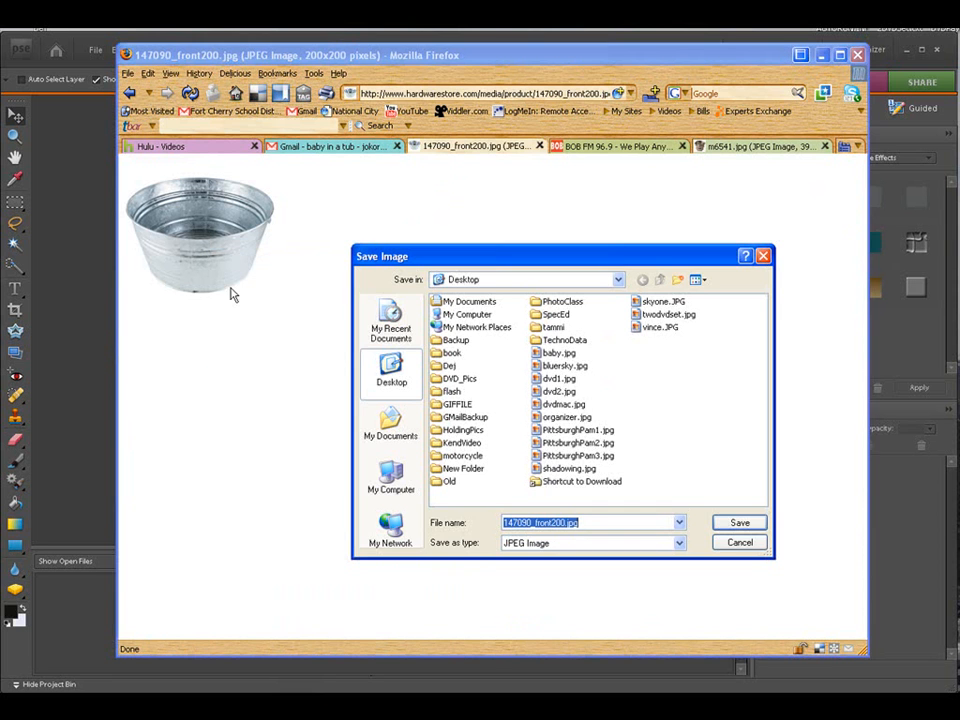
{"action": "left_click_drag", "start_coordinate": [467, 262], "coordinate": [427, 230]}
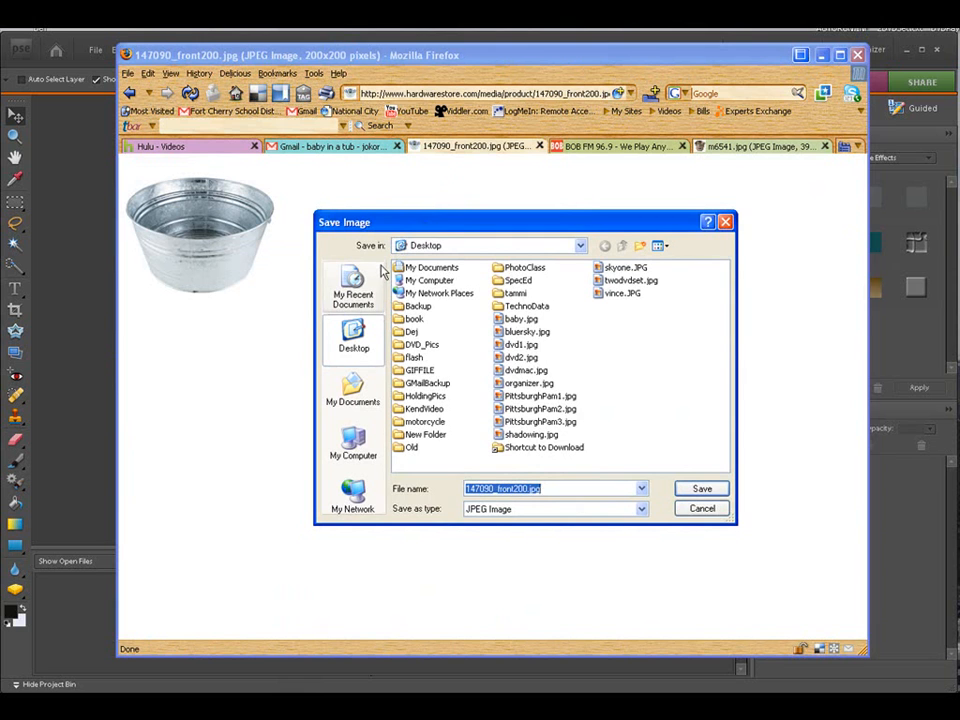
{"action": "left_click", "coordinate": [700, 508]}
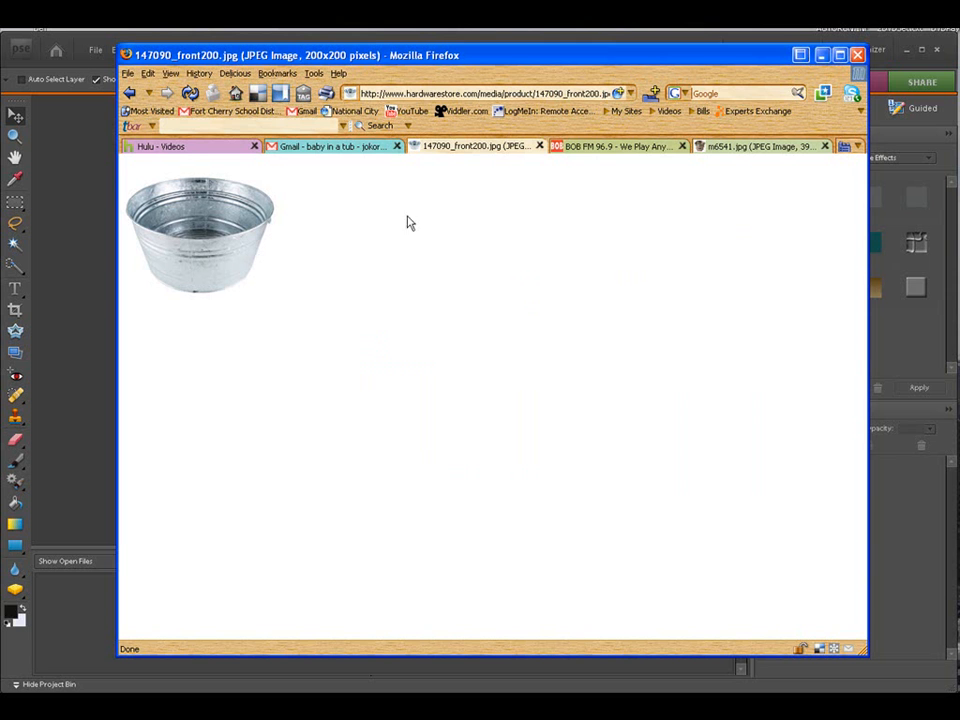
Step: Return to the image results and run a new image search for baby hat
{"action": "left_click", "coordinate": [129, 92]}
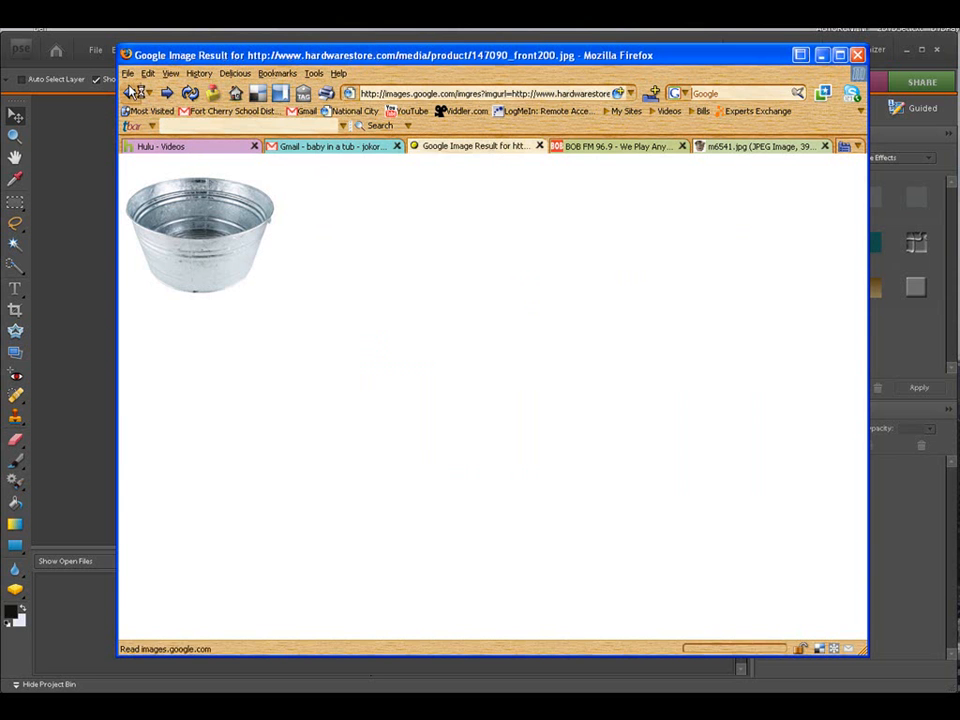
{"action": "left_click", "coordinate": [129, 92]}
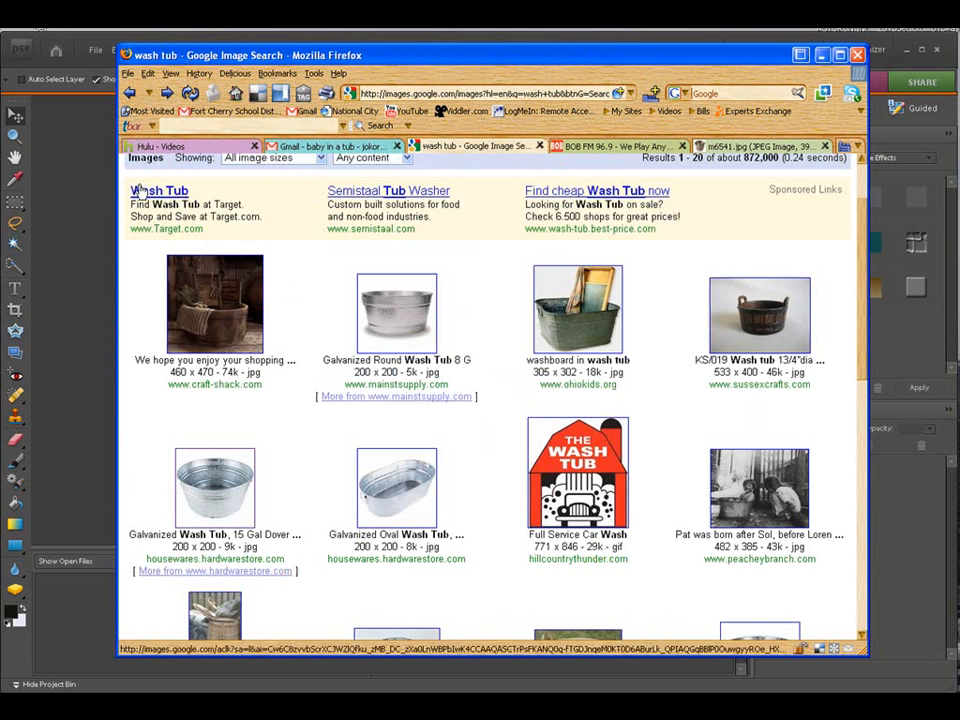
{"action": "scroll", "coordinate": [306, 260], "scroll_direction": "up", "scroll_amount": 3}
{"action": "left_click_drag", "start_coordinate": [315, 203], "coordinate": [247, 203]}
{"action": "type", "text": "baby hat"}
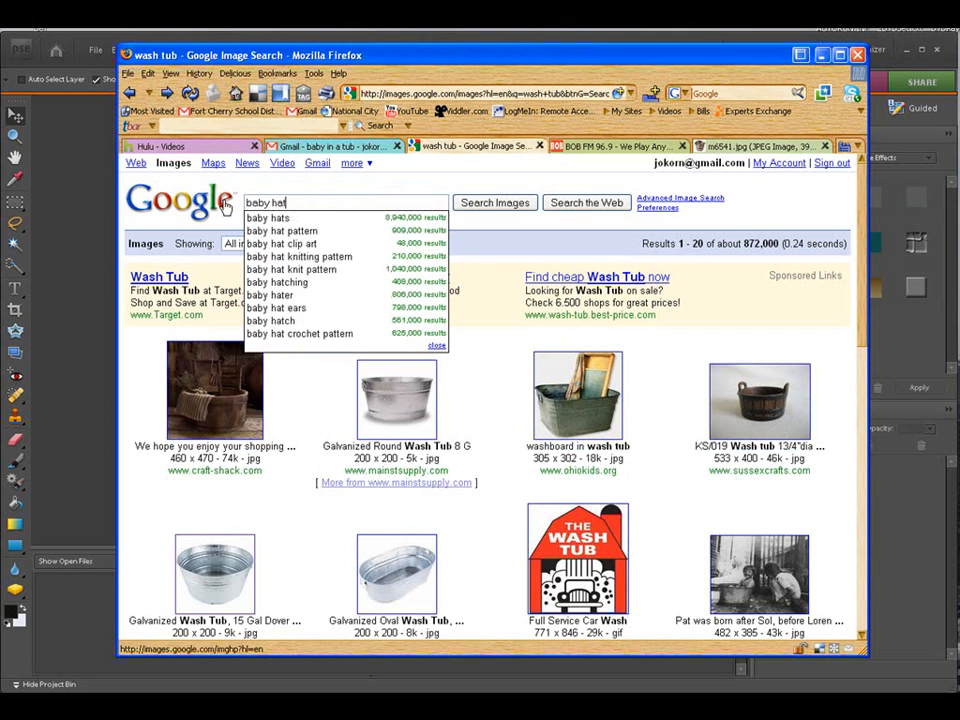
{"action": "left_click", "coordinate": [506, 202]}
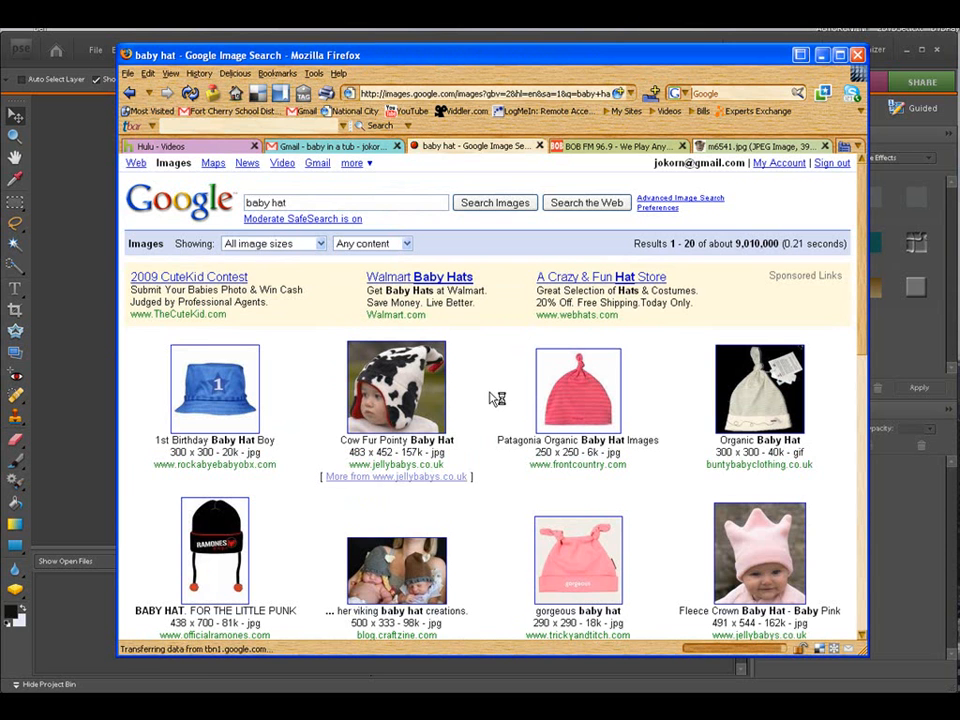
Step: Browse the baby hat results and start saving the blue 1st Birthday hat image
{"action": "scroll", "coordinate": [490, 399], "scroll_direction": "down", "scroll_amount": 2}
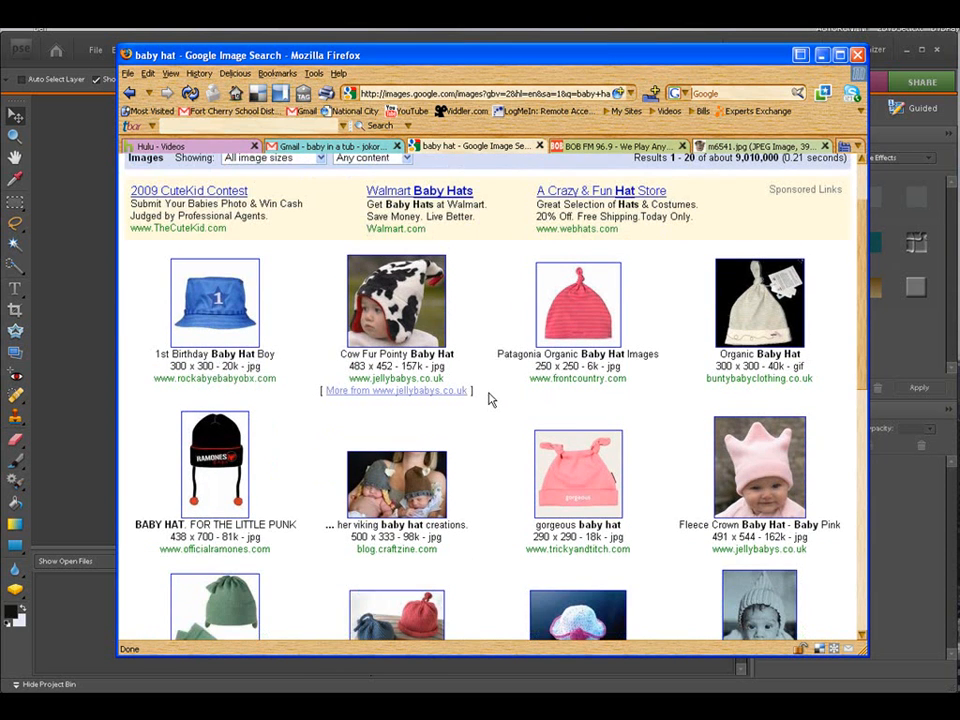
{"action": "scroll", "coordinate": [490, 399], "scroll_direction": "down", "scroll_amount": 2}
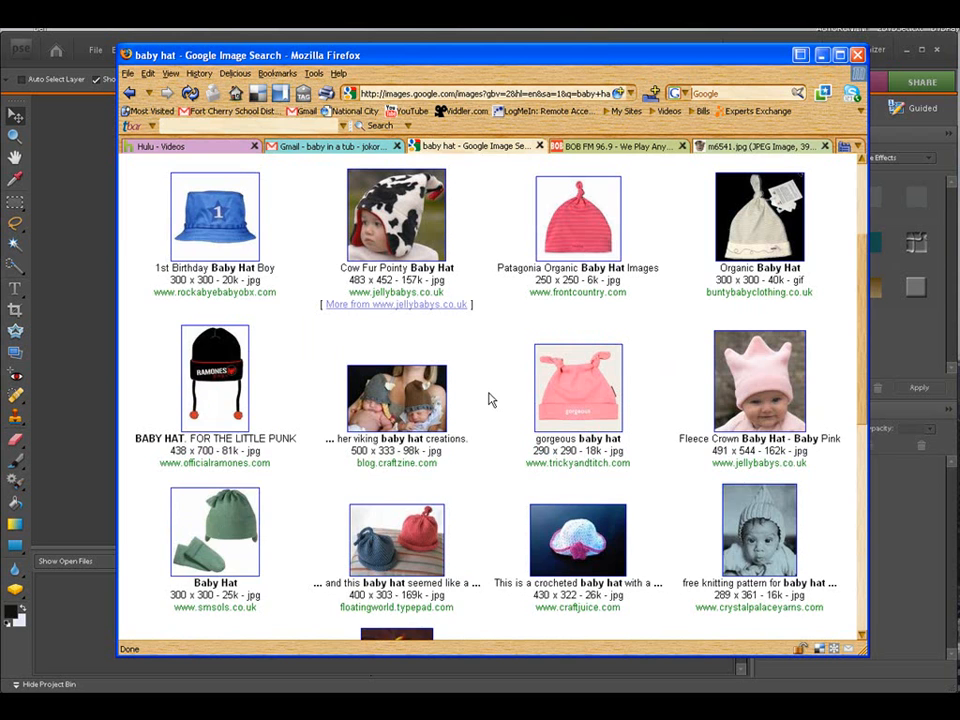
{"action": "scroll", "coordinate": [490, 399], "scroll_direction": "up", "scroll_amount": 2}
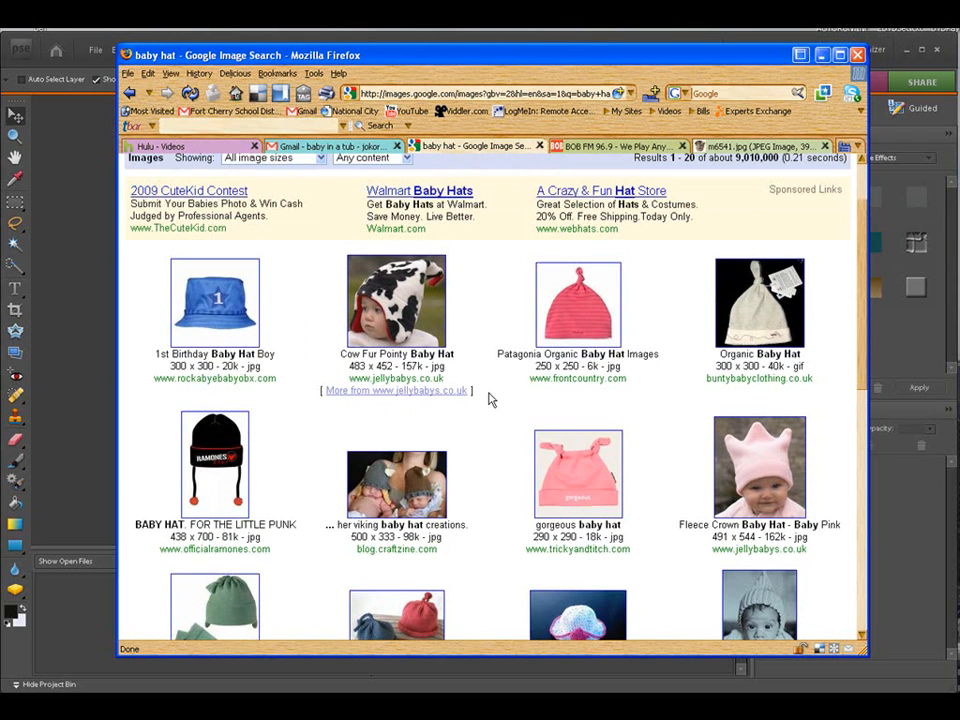
{"action": "right_click", "coordinate": [215, 305]}
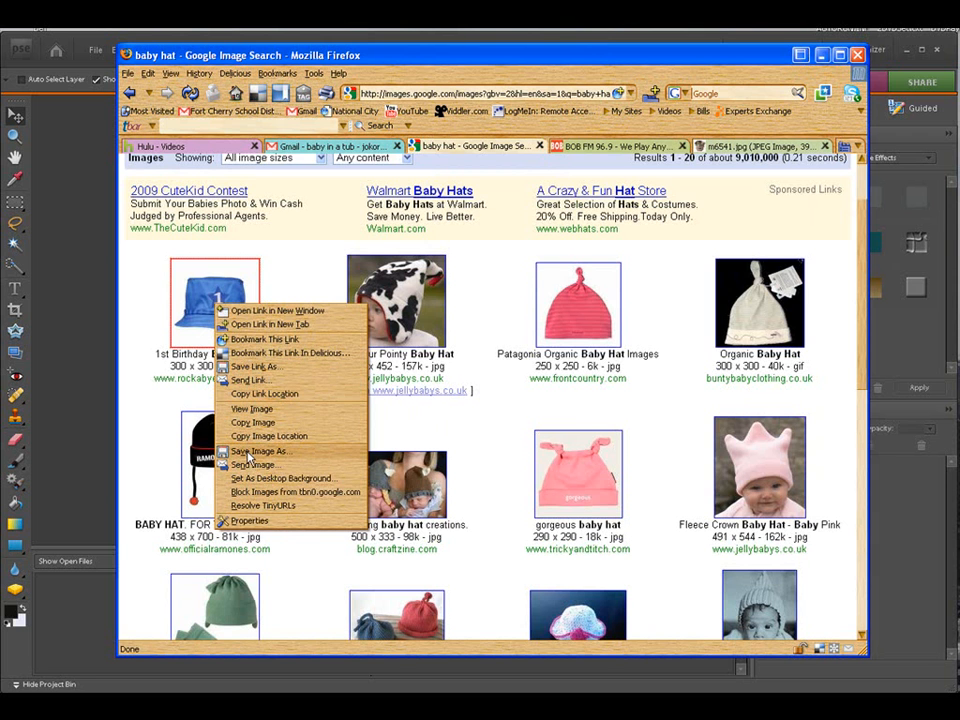
{"action": "left_click", "coordinate": [249, 456]}
{"action": "left_click_drag", "start_coordinate": [365, 224], "coordinate": [310, 199]}
{"action": "left_click", "coordinate": [252, 360]}
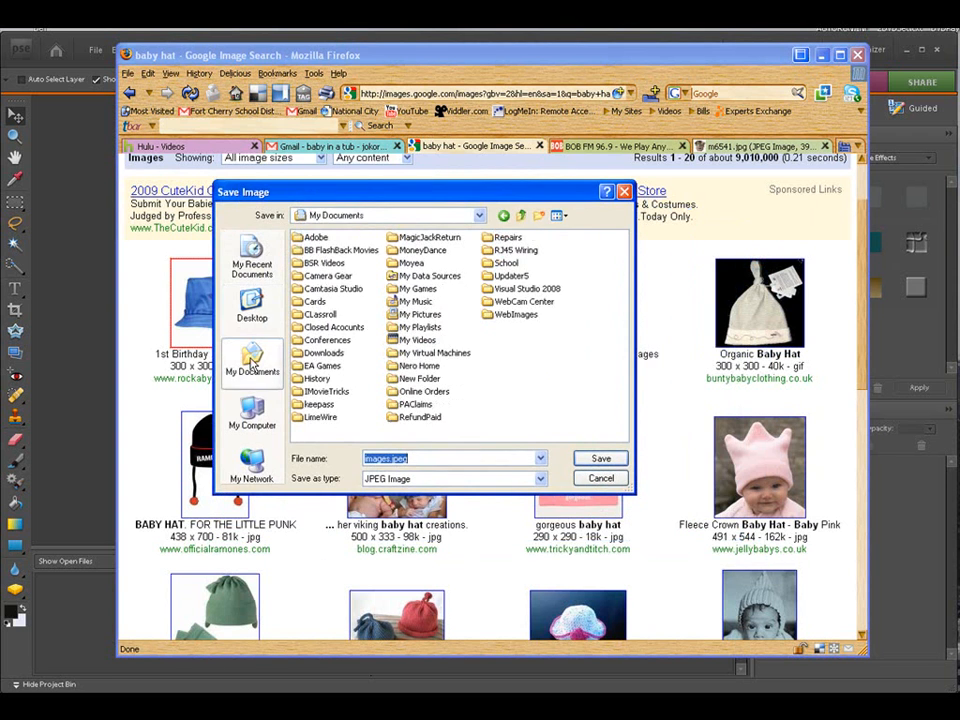
Step: Save the hat image as babyhat in the Props folder inside My Pictures
{"action": "double_click", "coordinate": [418, 316]}
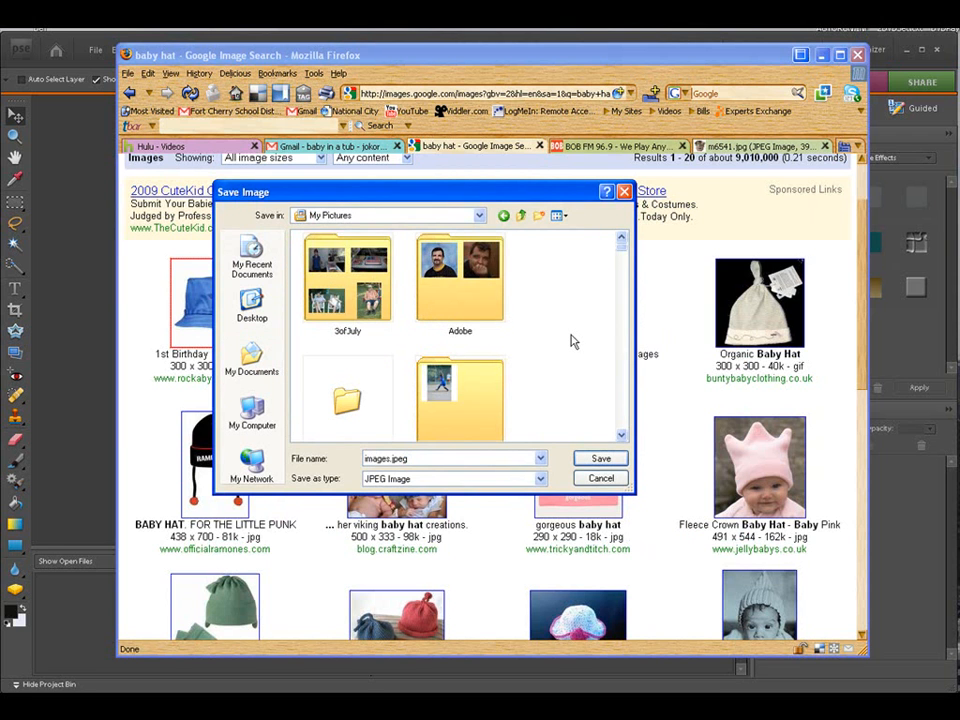
{"action": "scroll", "coordinate": [572, 340], "scroll_direction": "down", "scroll_amount": 4}
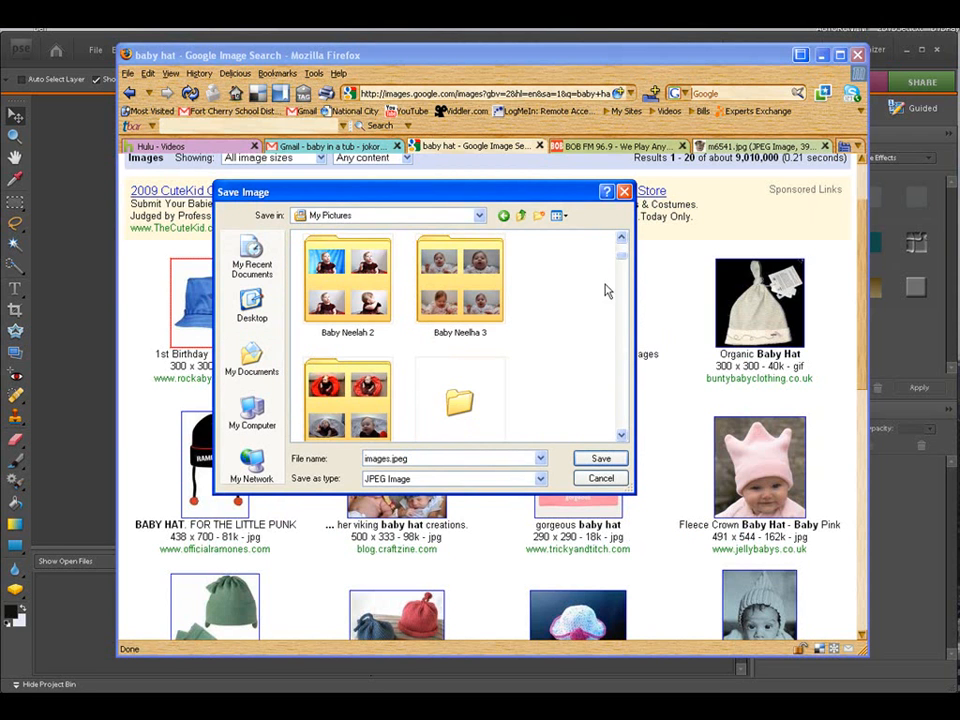
{"action": "left_click_drag", "start_coordinate": [622, 258], "coordinate": [624, 374]}
{"action": "scroll", "coordinate": [621, 377], "scroll_direction": "down", "scroll_amount": 2}
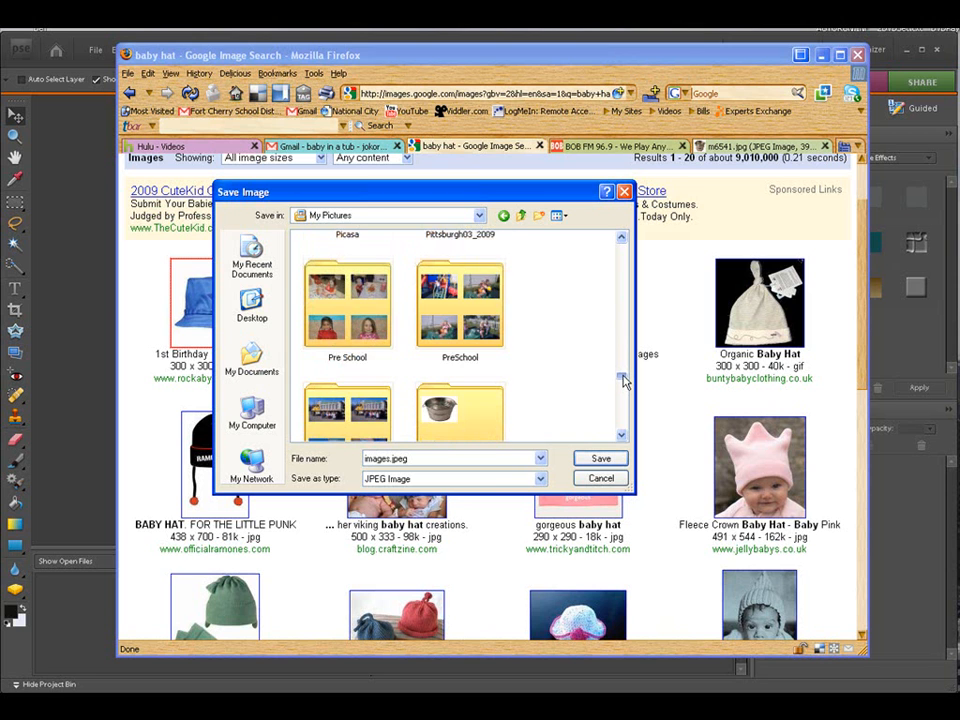
{"action": "double_click", "coordinate": [457, 346]}
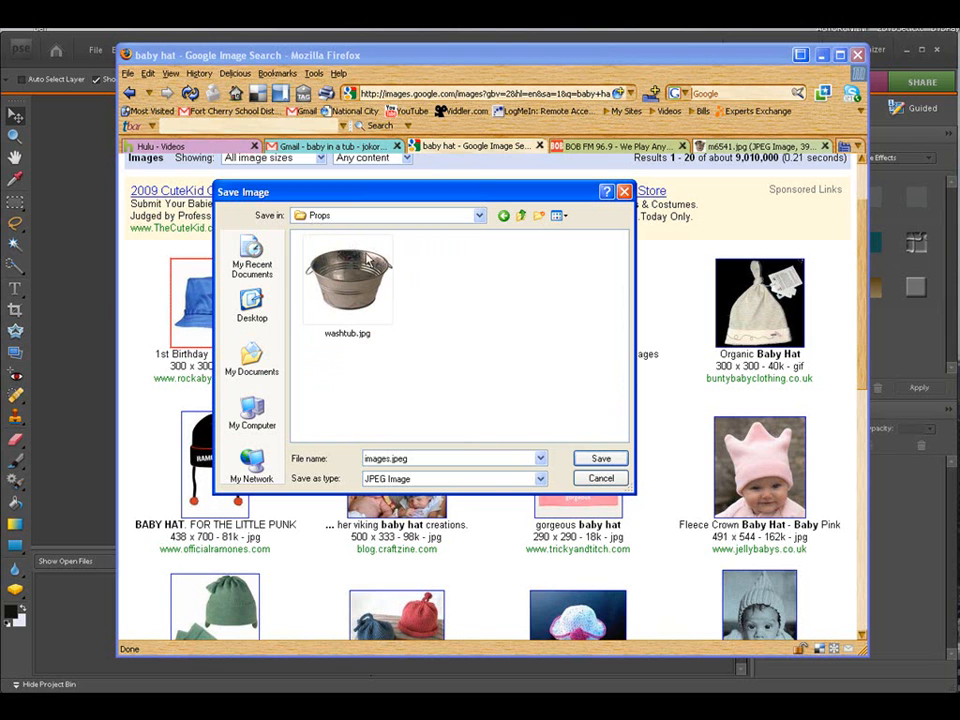
{"action": "left_click_drag", "start_coordinate": [434, 456], "coordinate": [365, 458]}
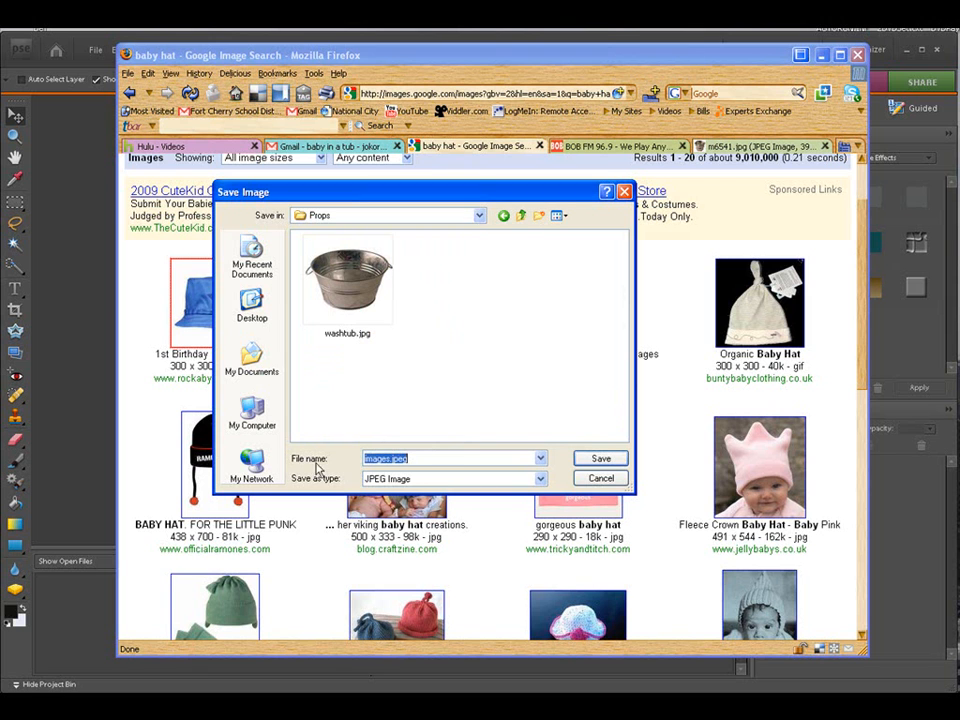
{"action": "type", "text": "babyhat"}
{"action": "left_click", "coordinate": [588, 458]}
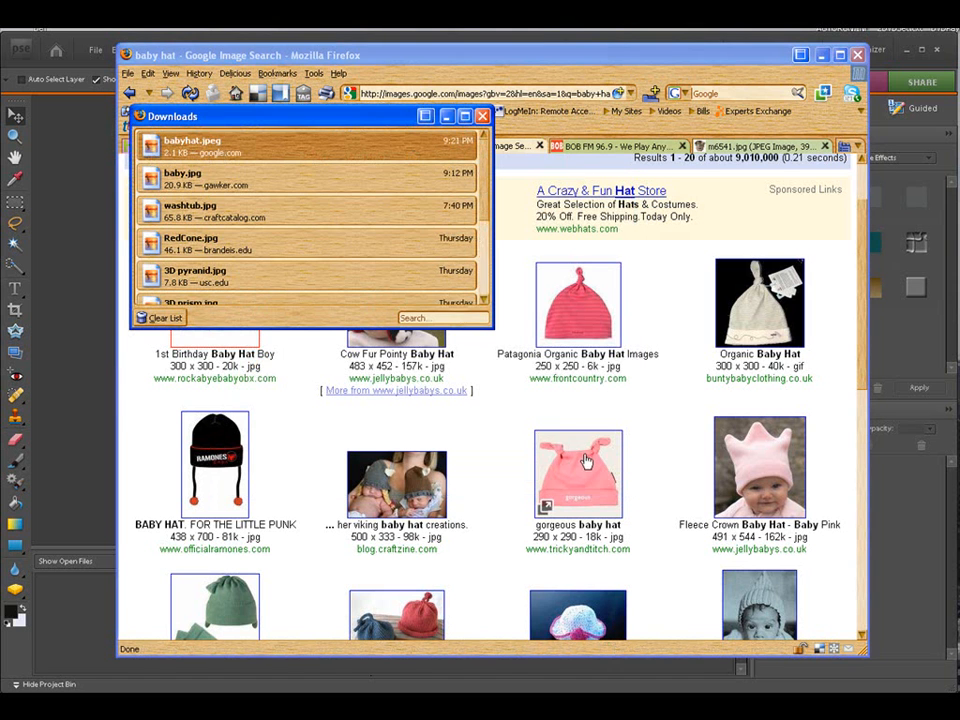
Step: Close the Downloads window and minimize the browser
{"action": "left_click", "coordinate": [482, 116]}
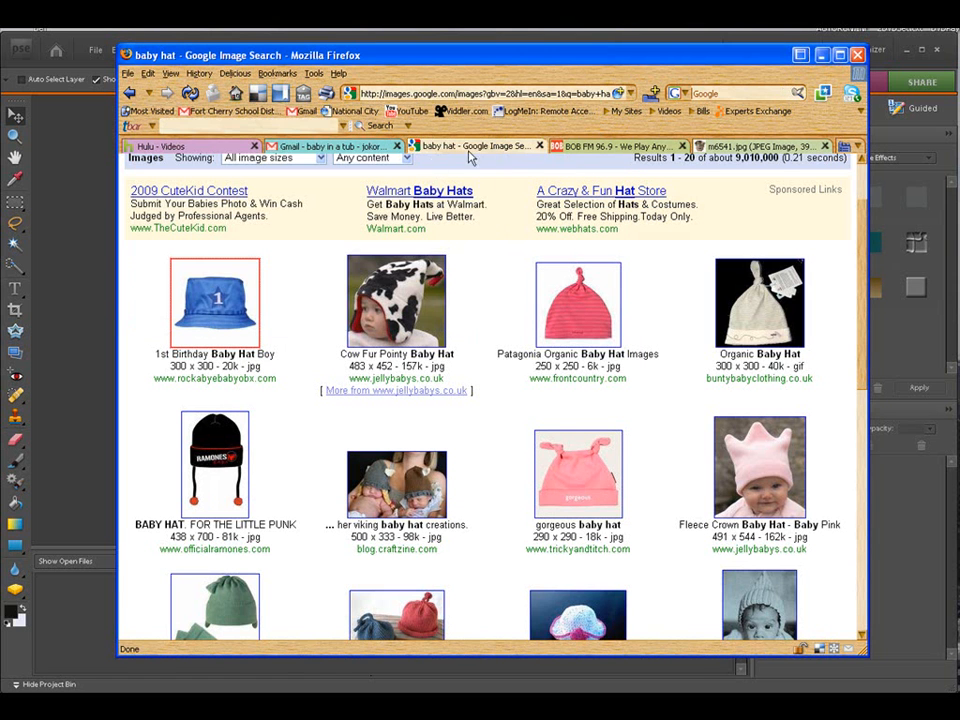
{"action": "left_click", "coordinate": [823, 56]}
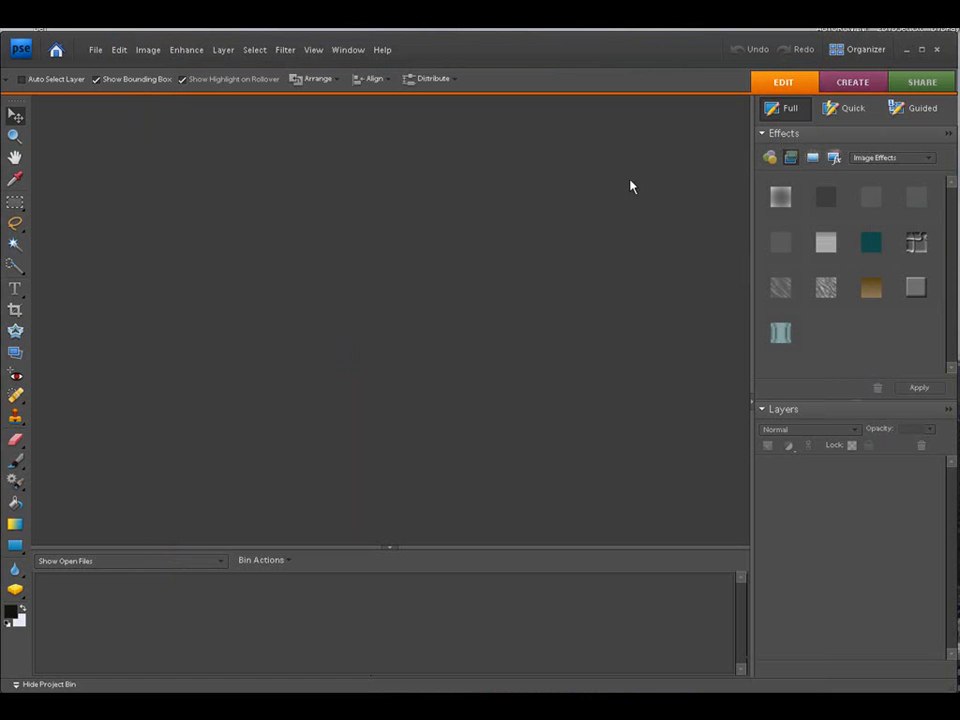
Step: Switch to the Organizer and add the newly found babyhat.jpeg from the watched folder to the catalog
{"action": "left_click", "coordinate": [851, 54]}
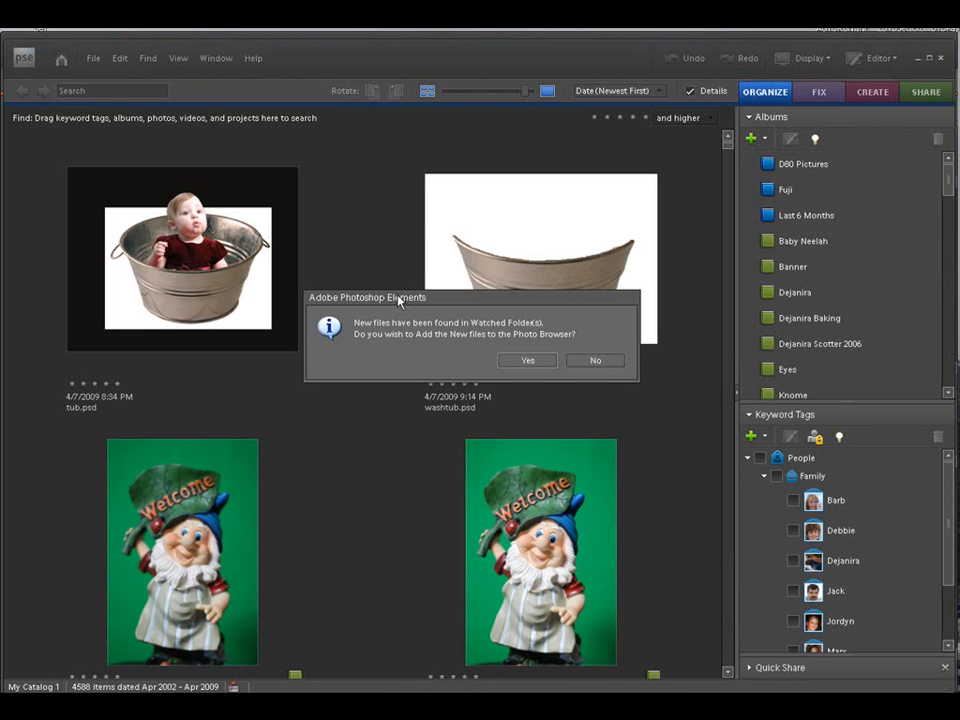
{"action": "left_click_drag", "start_coordinate": [403, 296], "coordinate": [343, 187]}
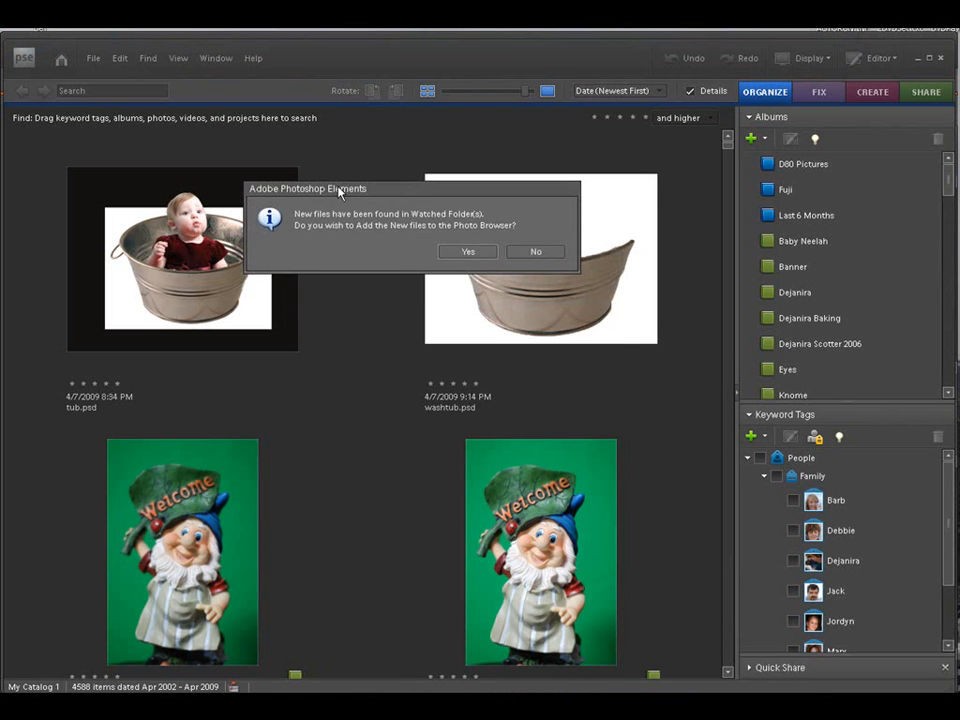
{"action": "left_click", "coordinate": [461, 253]}
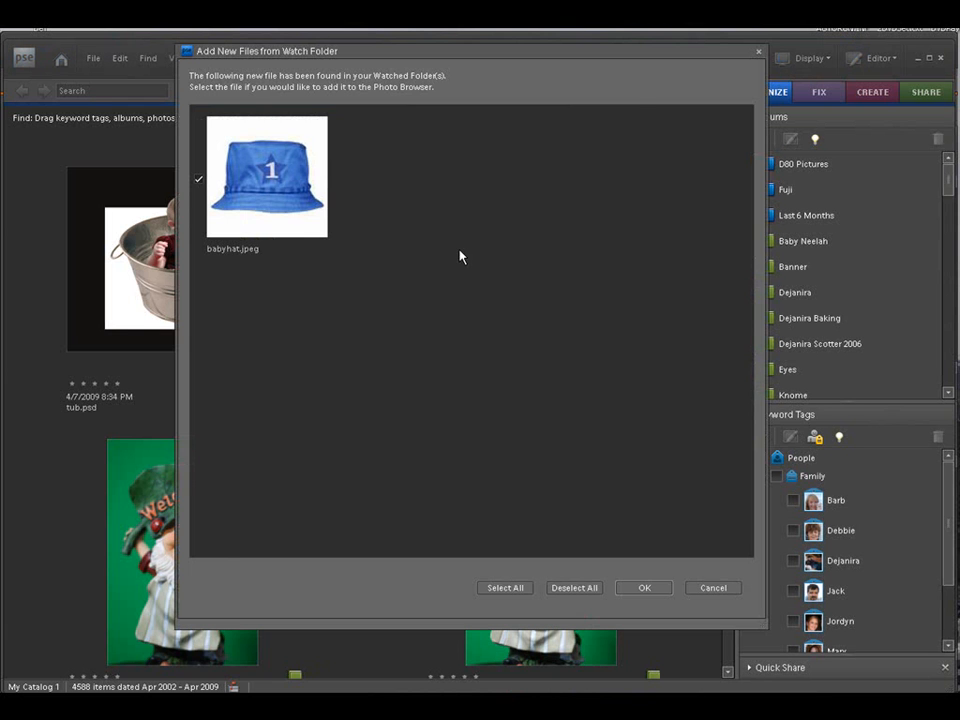
{"action": "left_click", "coordinate": [622, 589]}
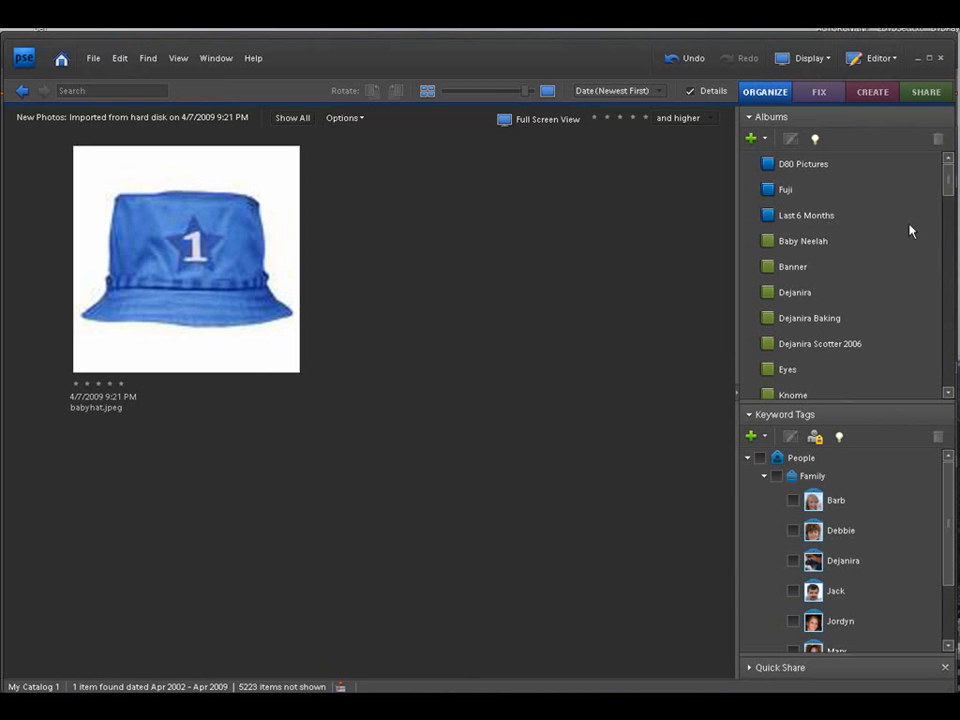
Step: Add the babyhat image to the Props album and display the Props album
{"action": "left_click_drag", "start_coordinate": [949, 180], "coordinate": [941, 274]}
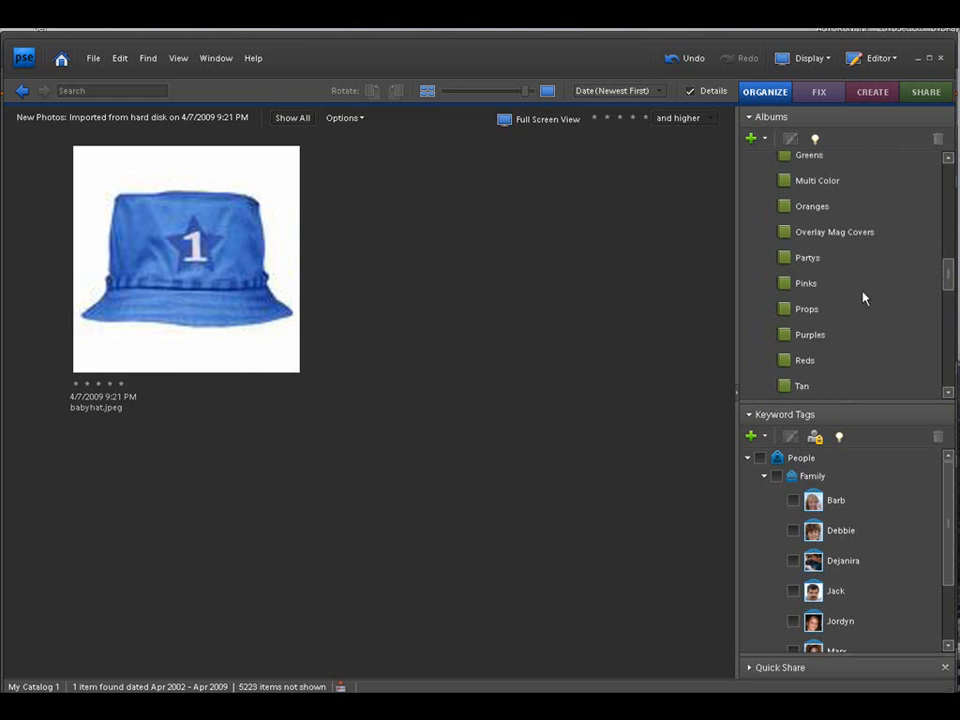
{"action": "left_click_drag", "start_coordinate": [782, 309], "coordinate": [280, 272]}
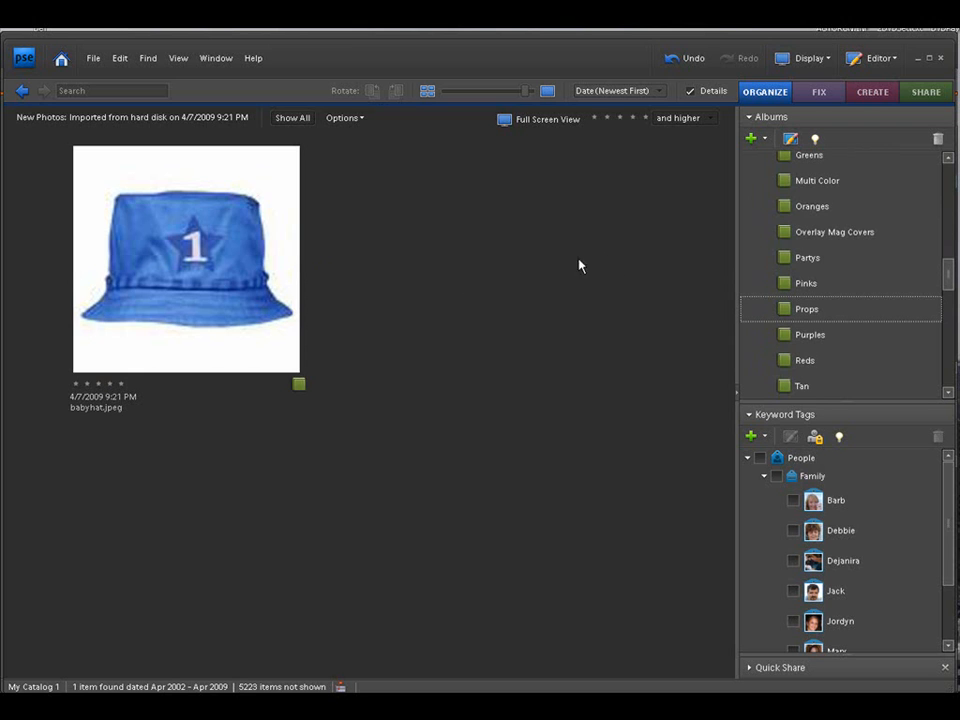
{"action": "left_click", "coordinate": [785, 310]}
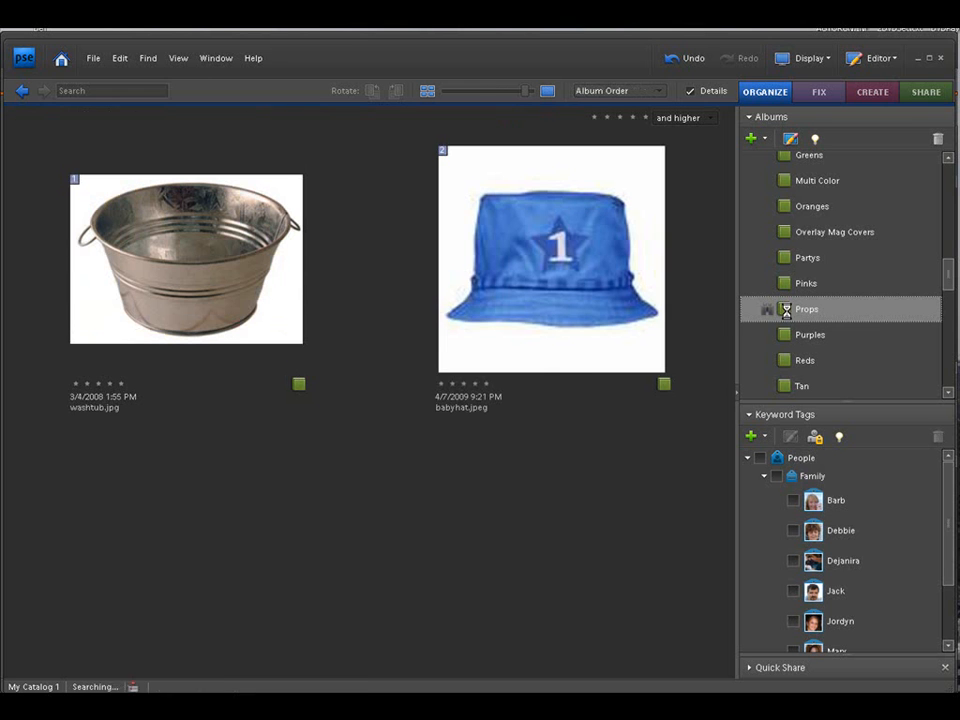
Step: Open the washtub image from the Props album in the full photo editor
{"action": "left_click", "coordinate": [210, 258]}
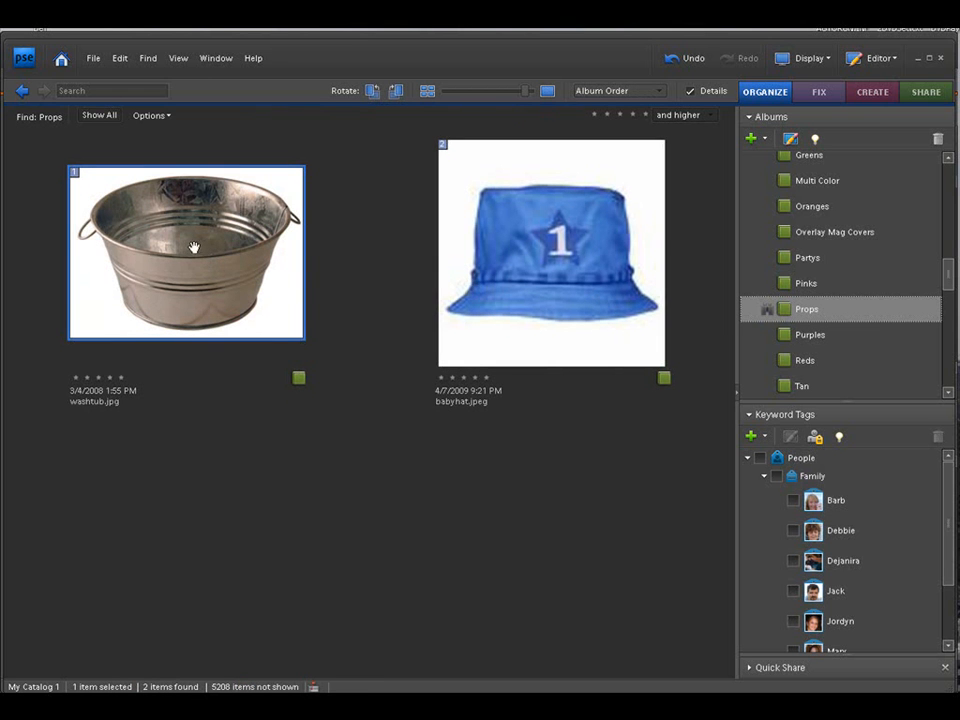
{"action": "right_click", "coordinate": [190, 246]}
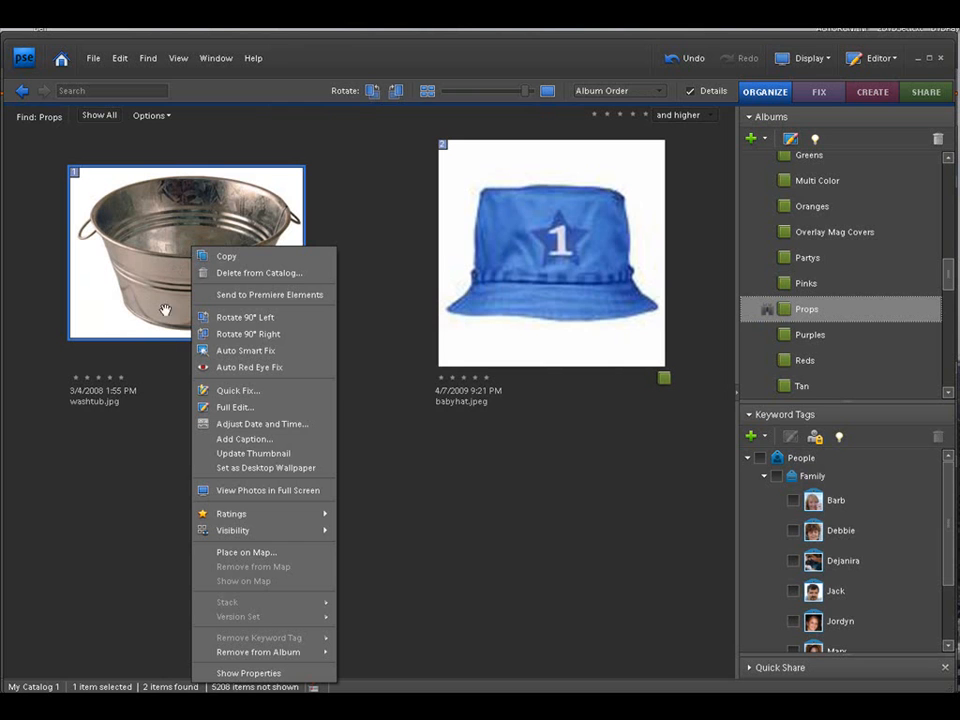
{"action": "left_click", "coordinate": [222, 408]}
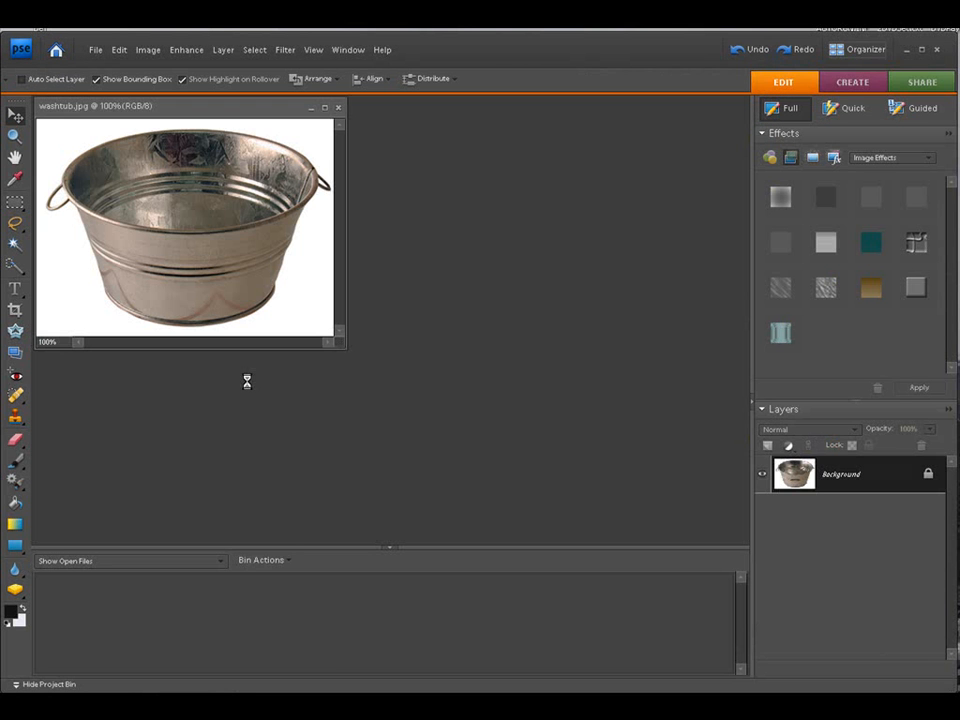
Step: Open baby.jpg from the Desktop alongside the enlarged washtub image
{"action": "left_click_drag", "start_coordinate": [258, 106], "coordinate": [320, 130]}
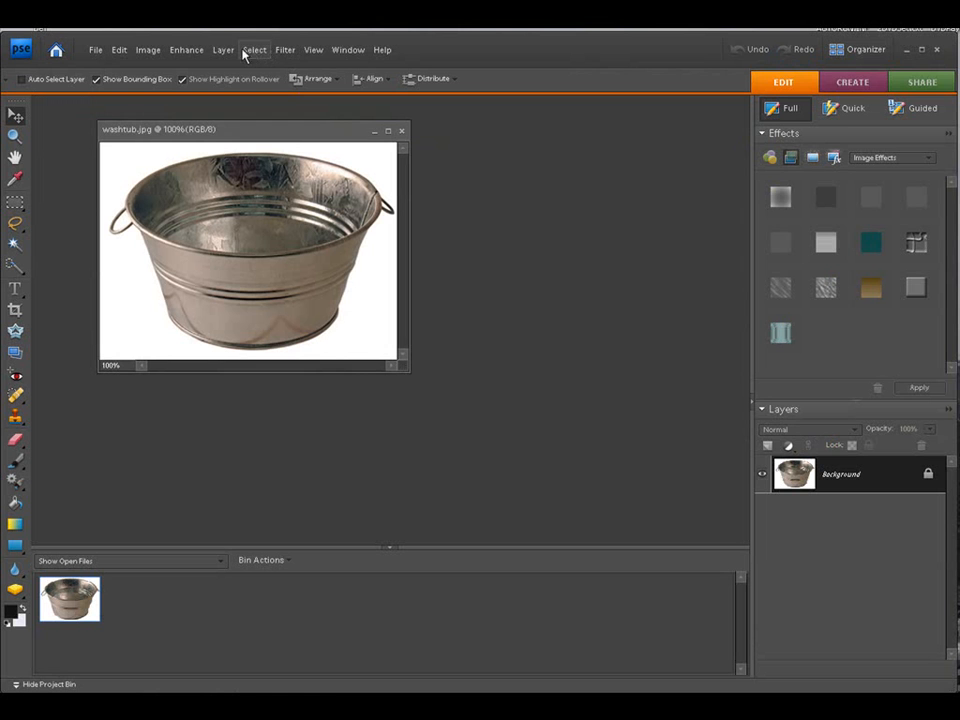
{"action": "left_click", "coordinate": [312, 58]}
{"action": "left_click", "coordinate": [320, 118]}
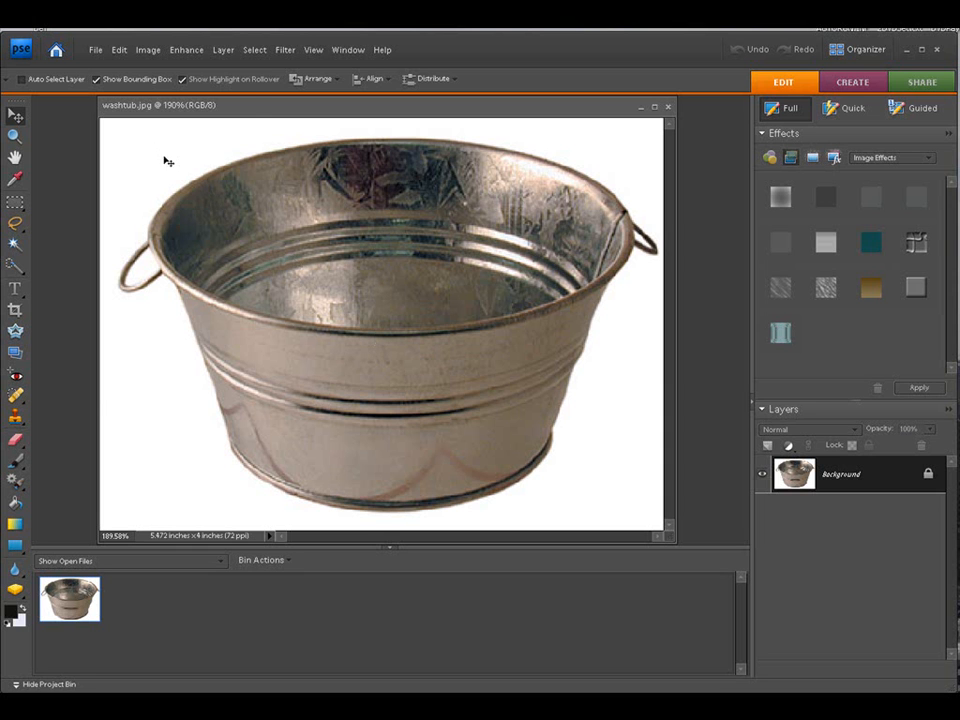
{"action": "left_click", "coordinate": [95, 50]}
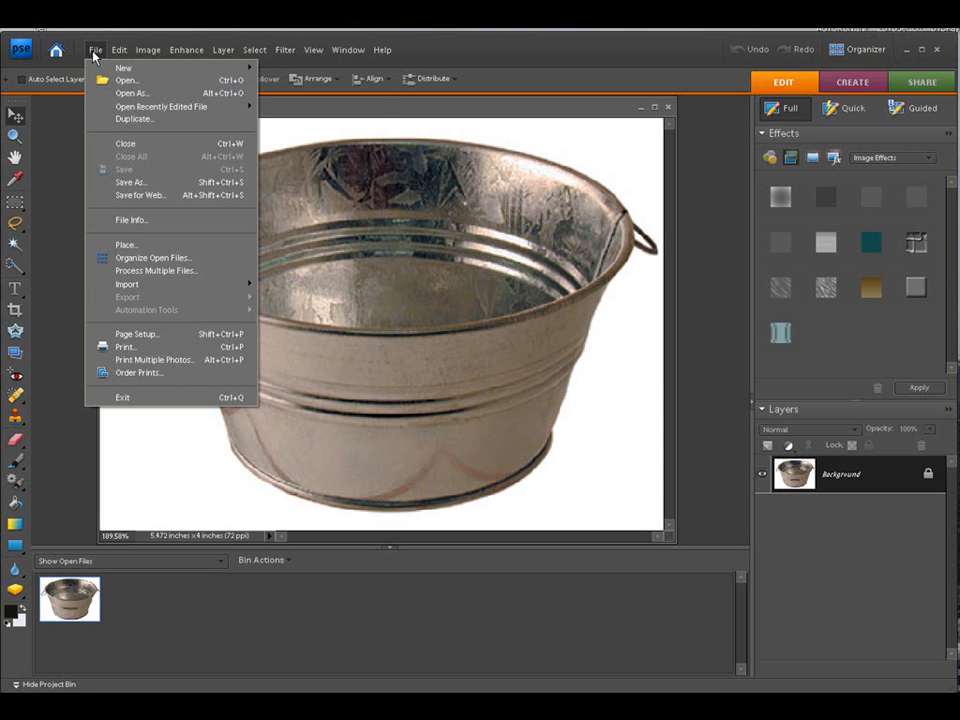
{"action": "left_click", "coordinate": [126, 80]}
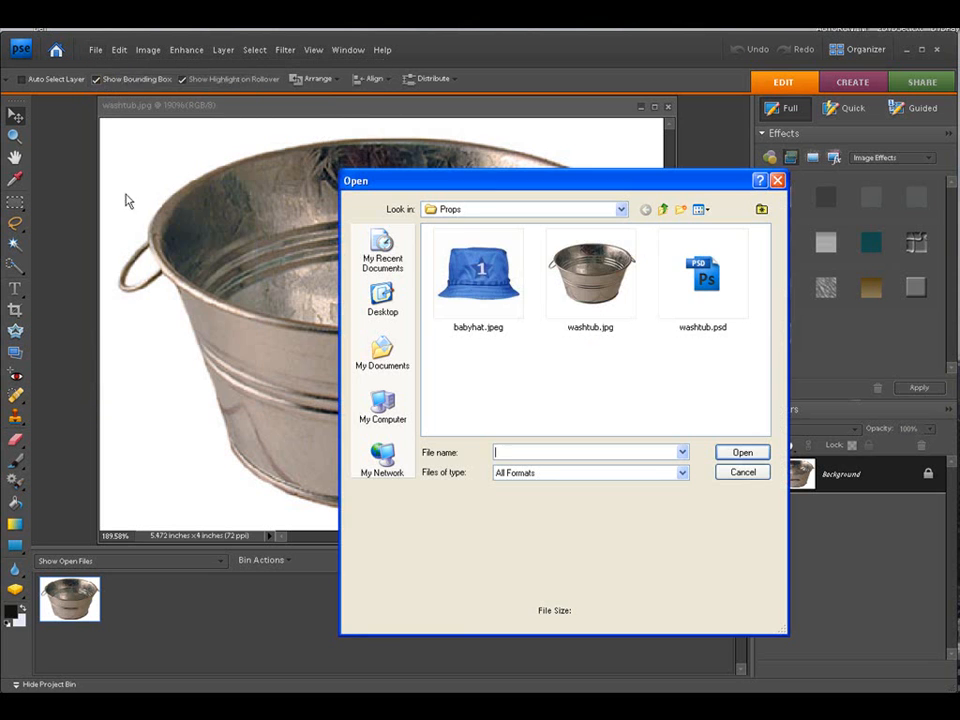
{"action": "left_click", "coordinate": [389, 310]}
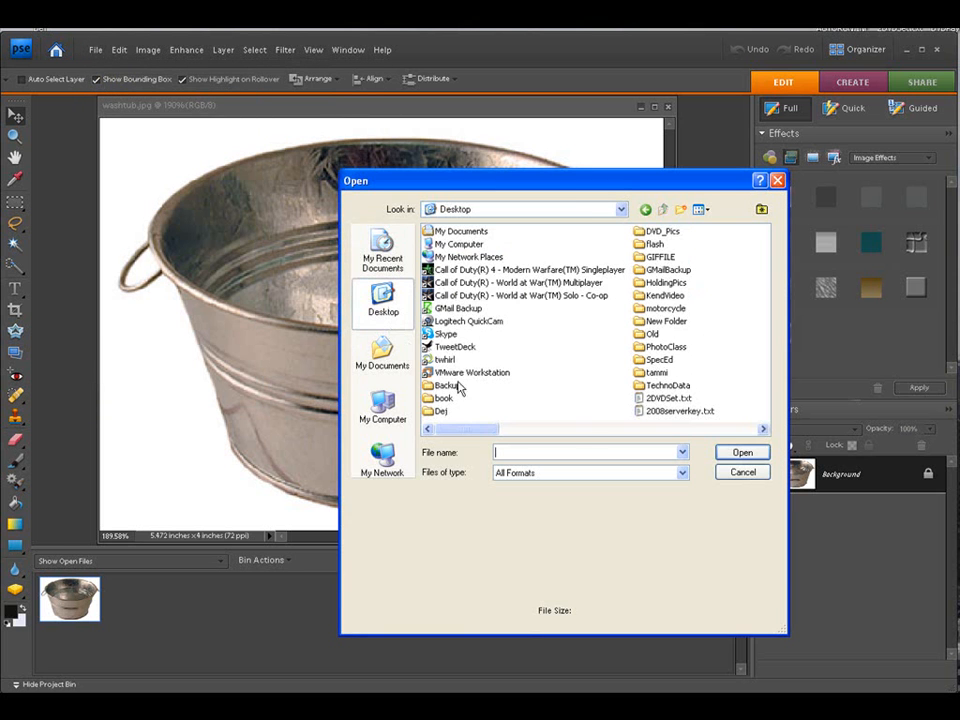
{"action": "left_click", "coordinate": [763, 429]}
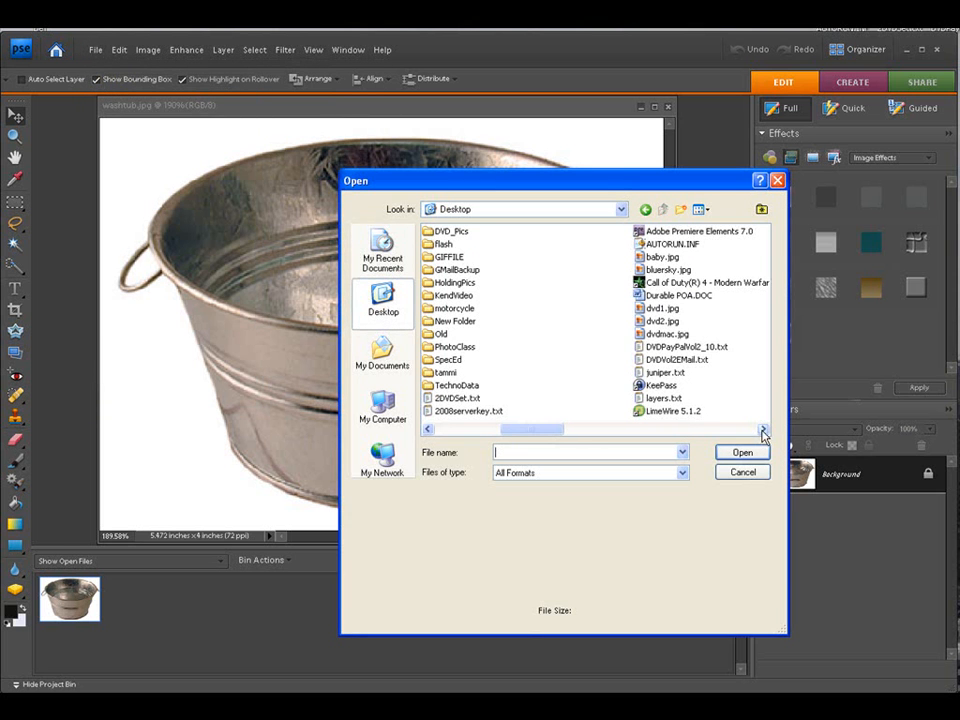
{"action": "left_click", "coordinate": [655, 257]}
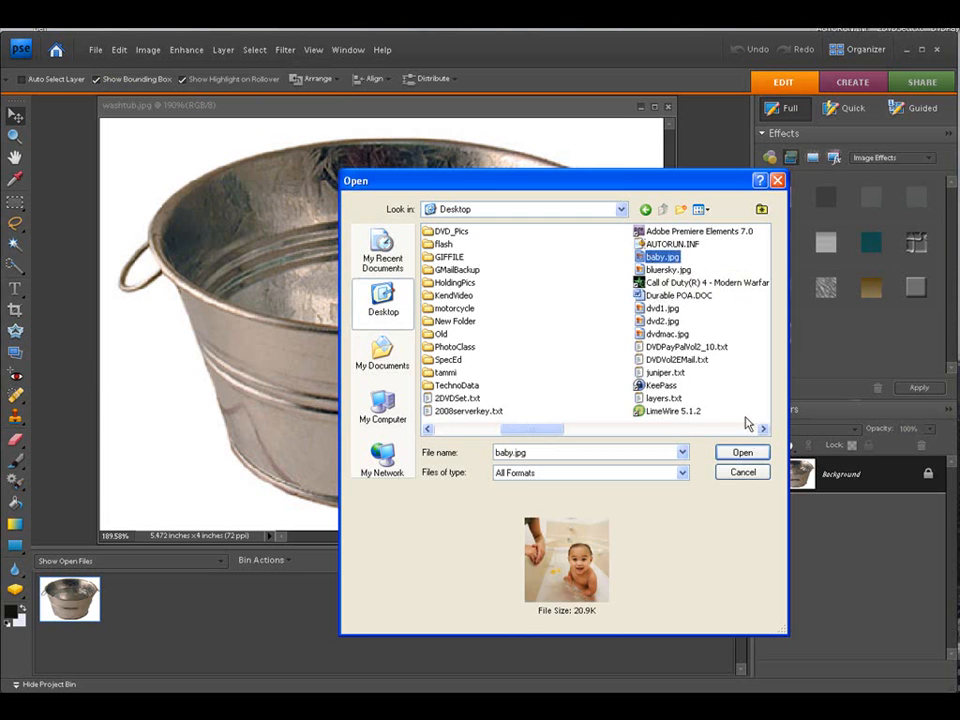
{"action": "left_click", "coordinate": [741, 452]}
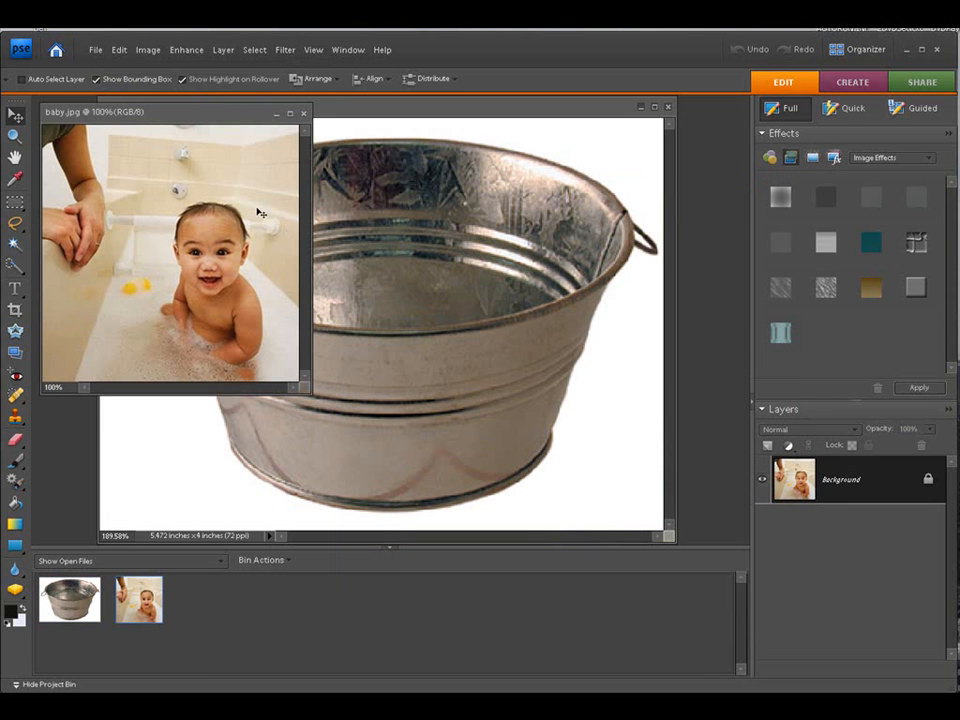
Step: Copy the whole baby photo onto the washtub image, scale it to 71.1%, and position it over the tub
{"action": "left_click_drag", "start_coordinate": [211, 120], "coordinate": [230, 139]}
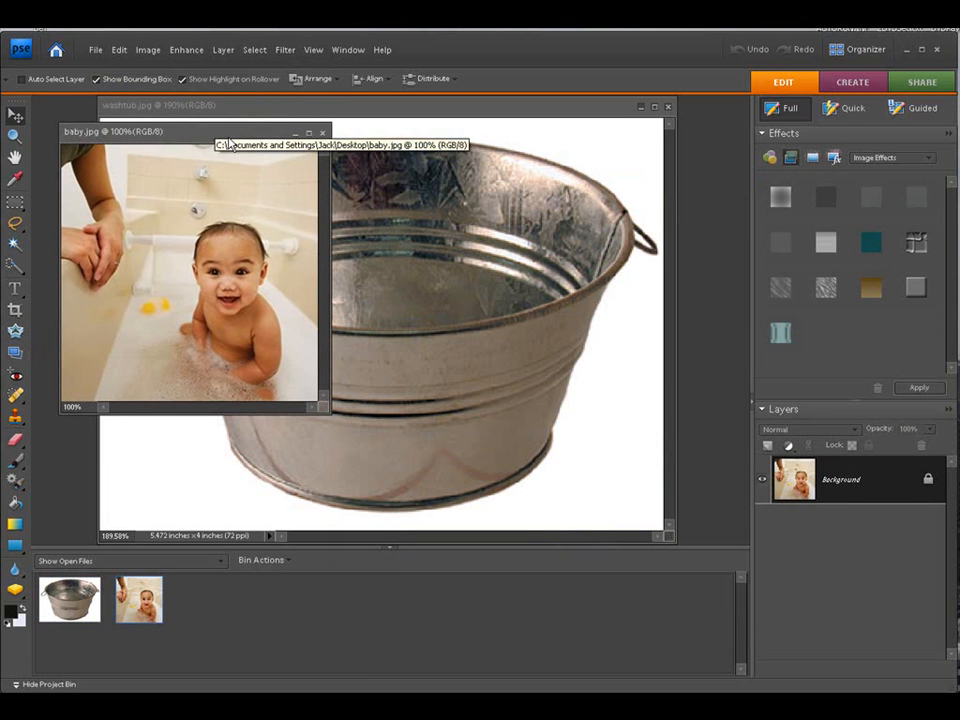
{"action": "left_click", "coordinate": [250, 52]}
{"action": "left_click", "coordinate": [253, 66]}
{"action": "left_click_drag", "start_coordinate": [145, 251], "coordinate": [415, 440]}
{"action": "left_click_drag", "start_coordinate": [167, 197], "coordinate": [375, 404]}
{"action": "left_click_drag", "start_coordinate": [545, 510], "coordinate": [382, 254]}
{"action": "left_click_drag", "start_coordinate": [210, 146], "coordinate": [134, 78]}
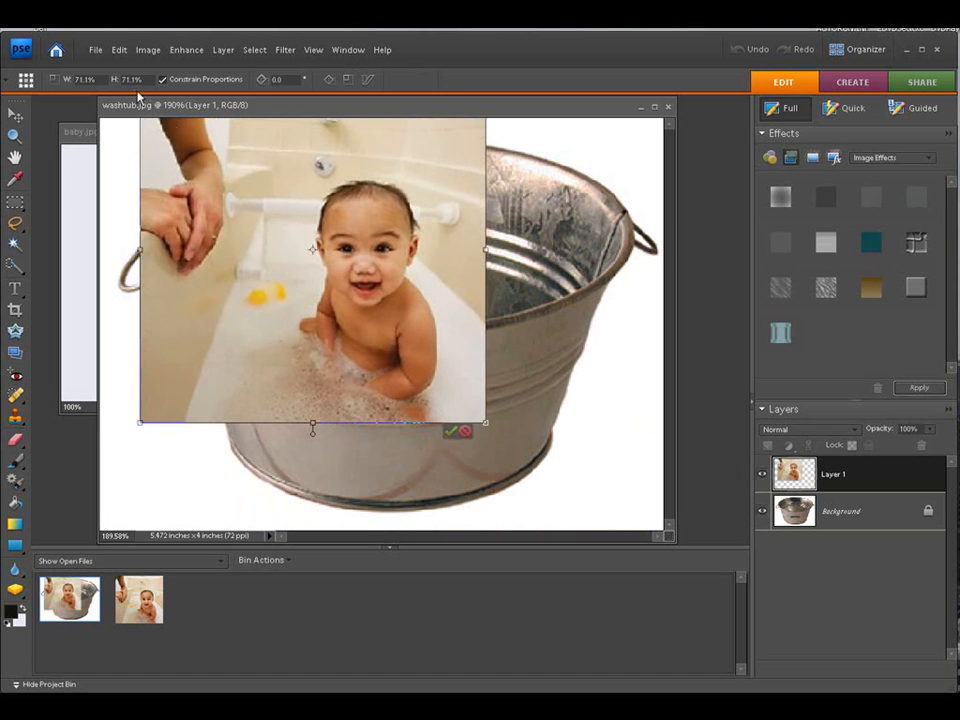
{"action": "left_click_drag", "start_coordinate": [319, 238], "coordinate": [346, 258]}
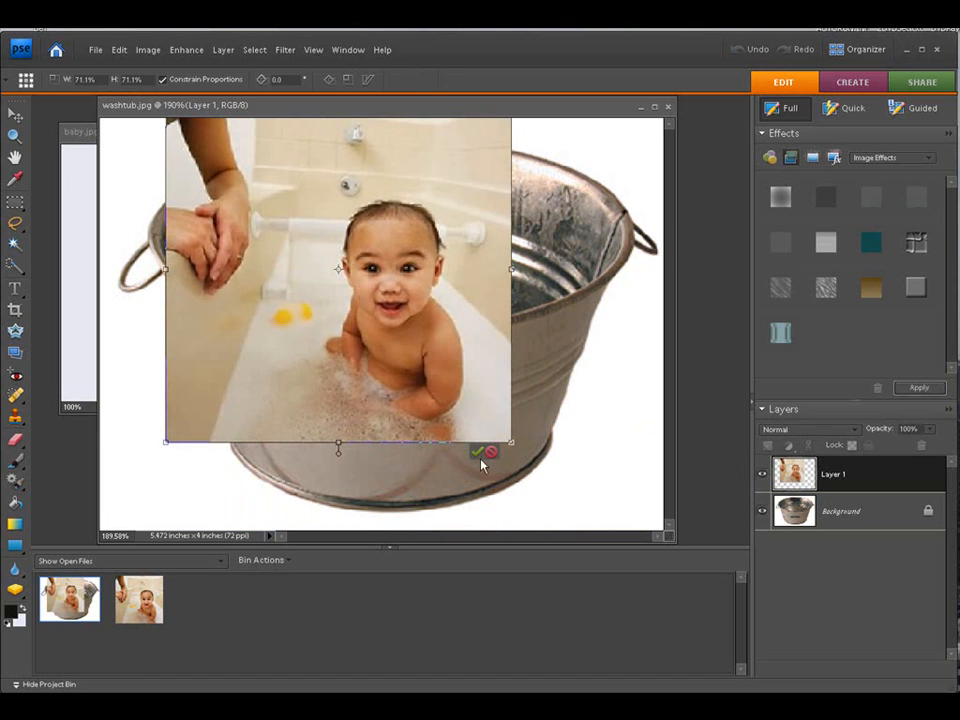
{"action": "left_click", "coordinate": [477, 451]}
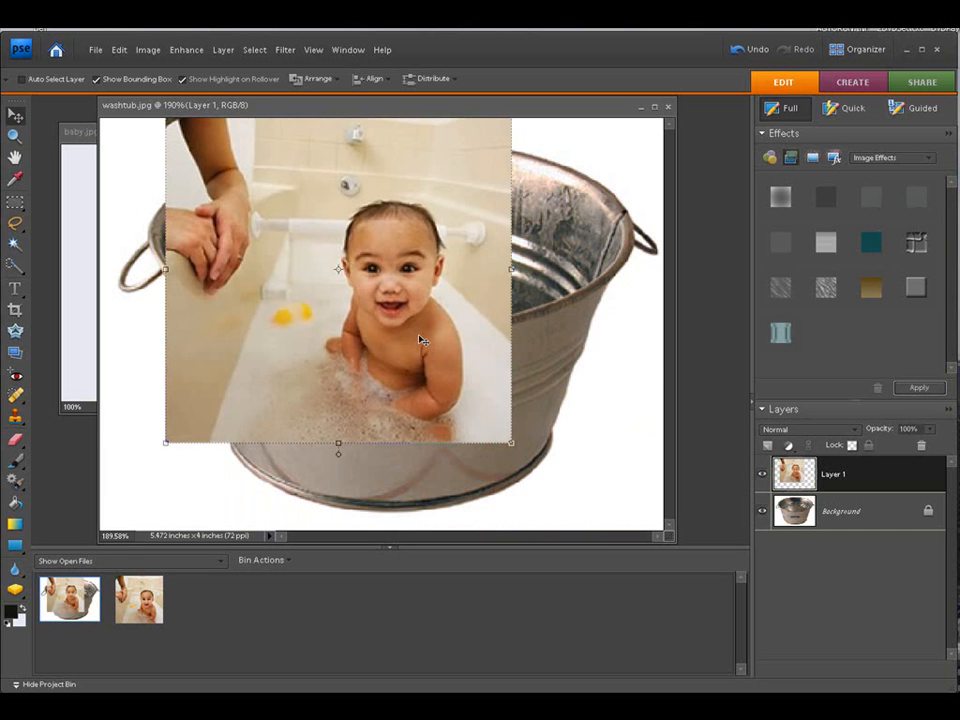
Step: Delete the pasted baby layer from the washtub image
{"action": "key", "text": "Delete"}
{"action": "left_click", "coordinate": [535, 420]}
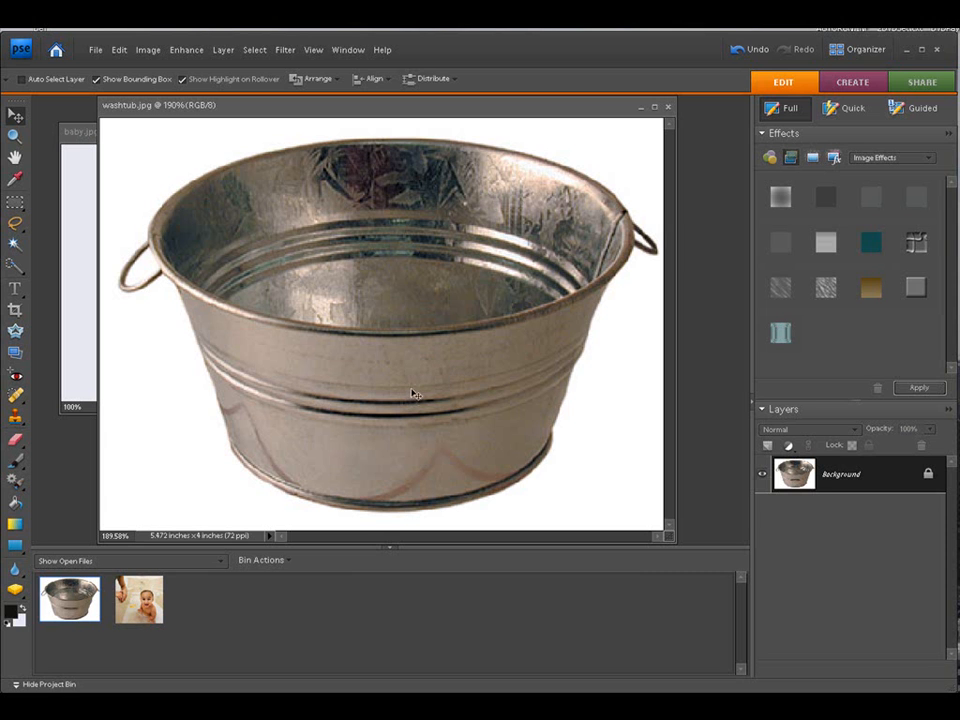
Step: Select the washtub's outer body with the Quick Selection tool using a 15-pixel brush
{"action": "left_click", "coordinate": [15, 267]}
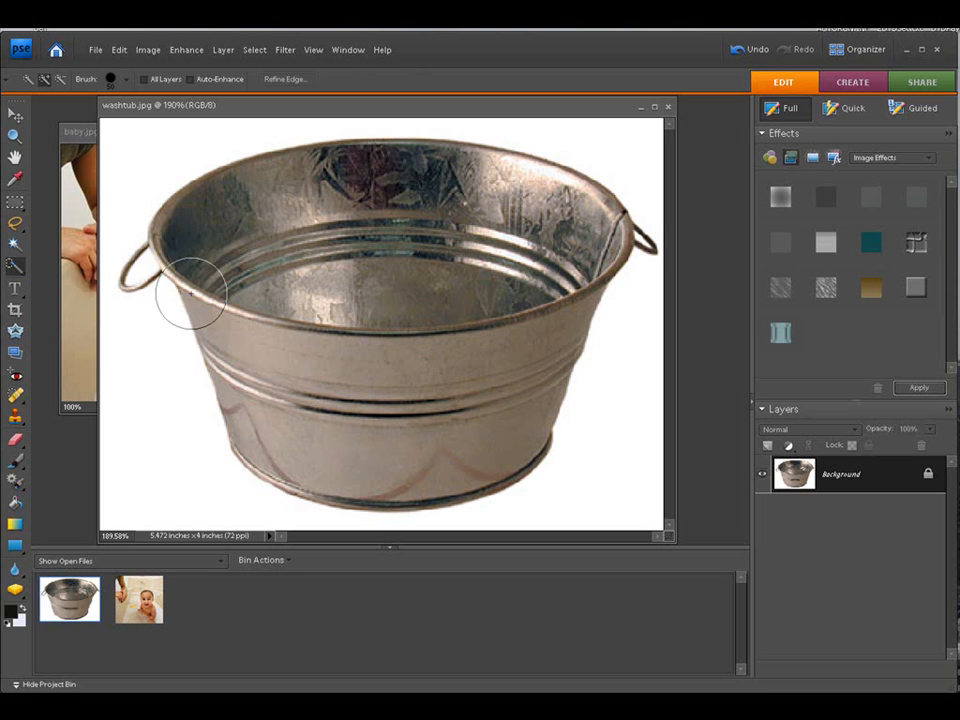
{"action": "key", "text": "bracketleft"}
{"action": "key", "text": "bracketleft"}
{"action": "key", "text": "bracketleft"}
{"action": "key", "text": "bracketleft"}
{"action": "key", "text": "bracketleft"}
{"action": "key", "text": "bracketleft"}
{"action": "key", "text": "bracketleft"}
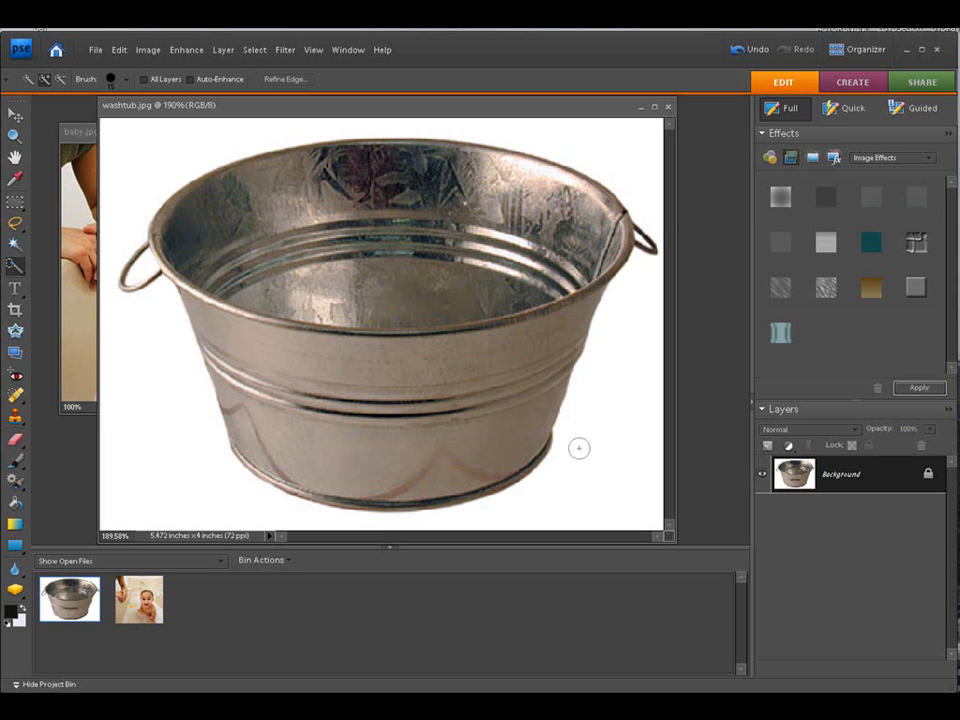
{"action": "mouse_move", "coordinate": [621, 262]}
{"action": "left_mouse_down"}
{"action": "mouse_move", "coordinate": [498, 338]}
{"action": "mouse_move", "coordinate": [421, 362]}
{"action": "left_mouse_up"}
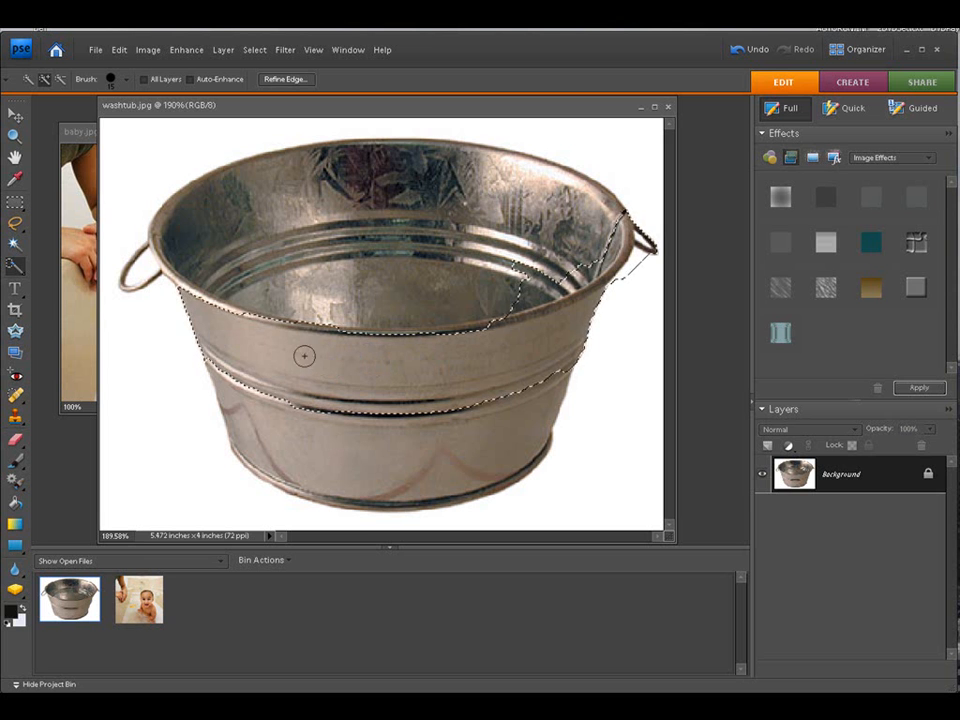
{"action": "left_click_drag", "start_coordinate": [229, 380], "coordinate": [248, 425]}
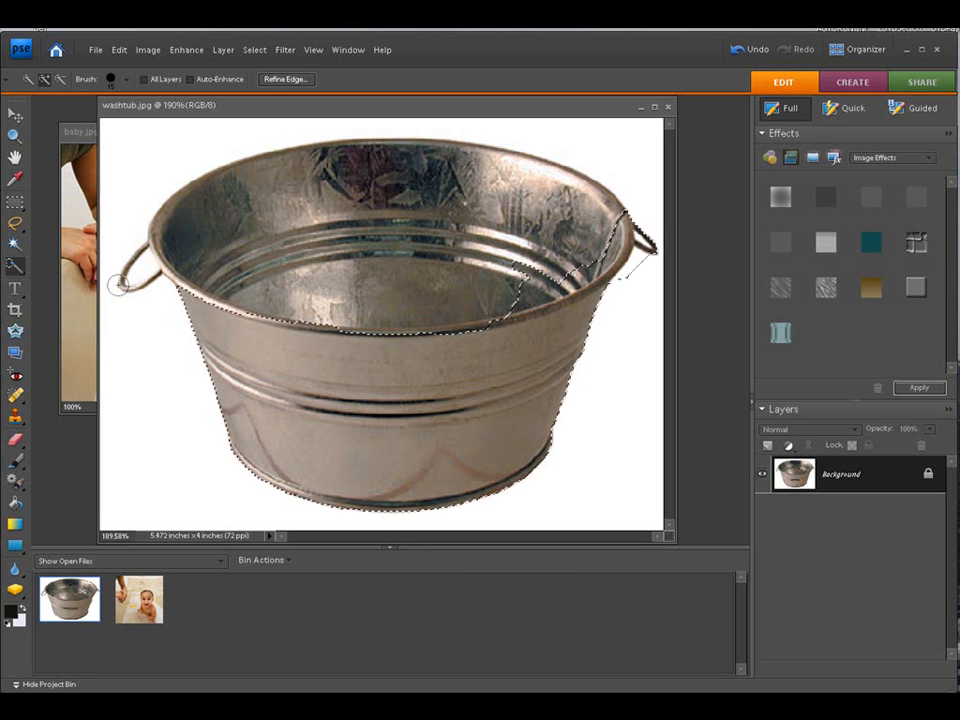
Step: Zoom in on the tub's left rim and add the rim edge to the selection with a 5-pixel brush
{"action": "left_click", "coordinate": [15, 135]}
{"action": "left_click_drag", "start_coordinate": [124, 238], "coordinate": [677, 386]}
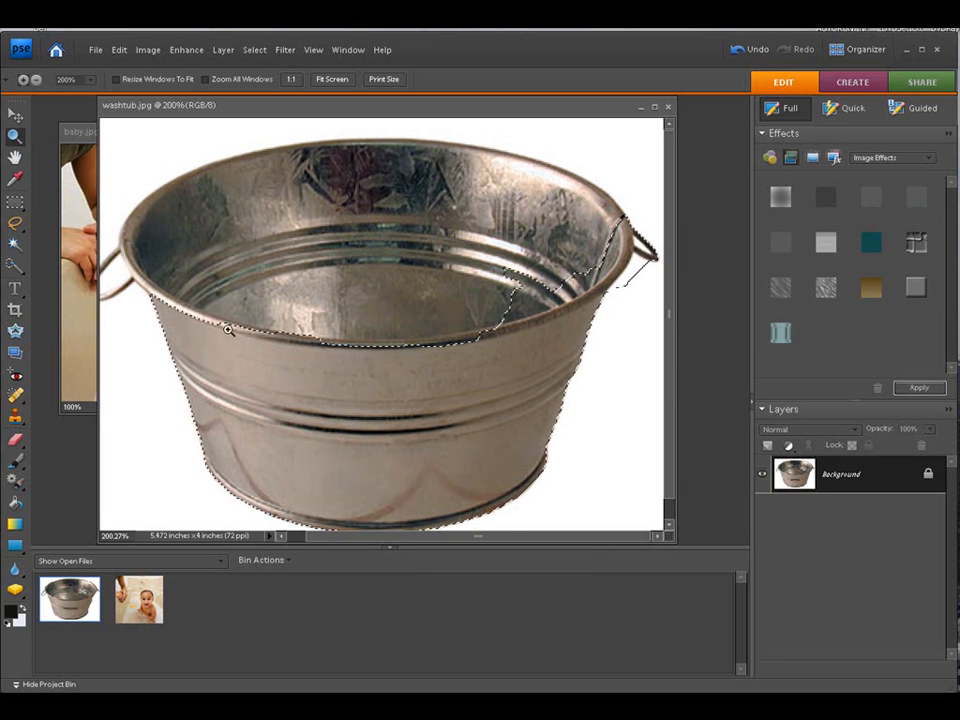
{"action": "left_click_drag", "start_coordinate": [118, 247], "coordinate": [367, 461]}
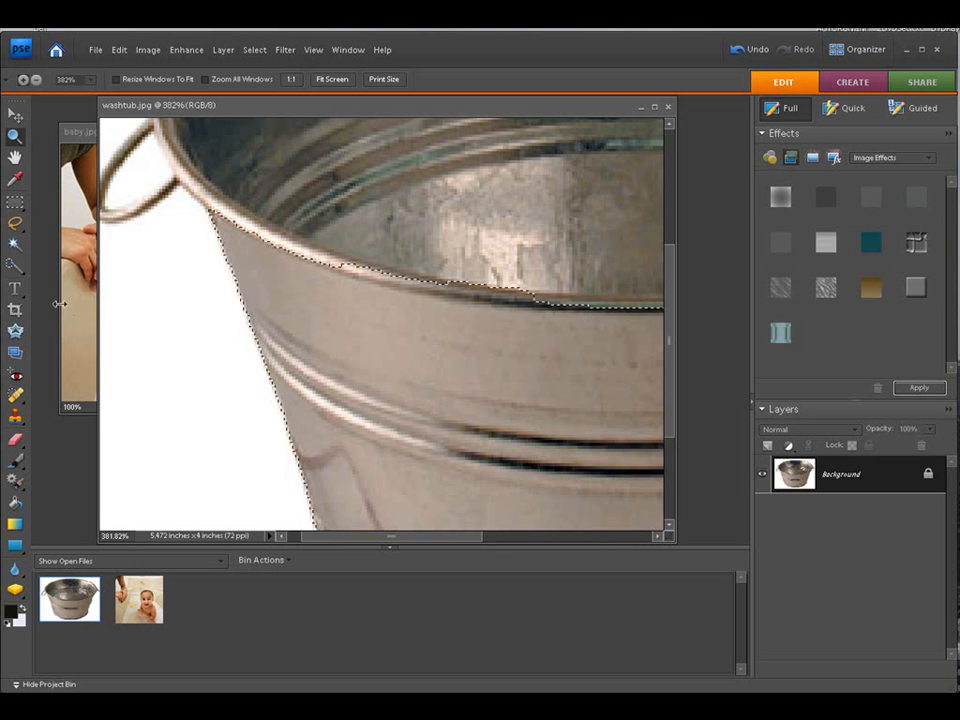
{"action": "left_click", "coordinate": [15, 265]}
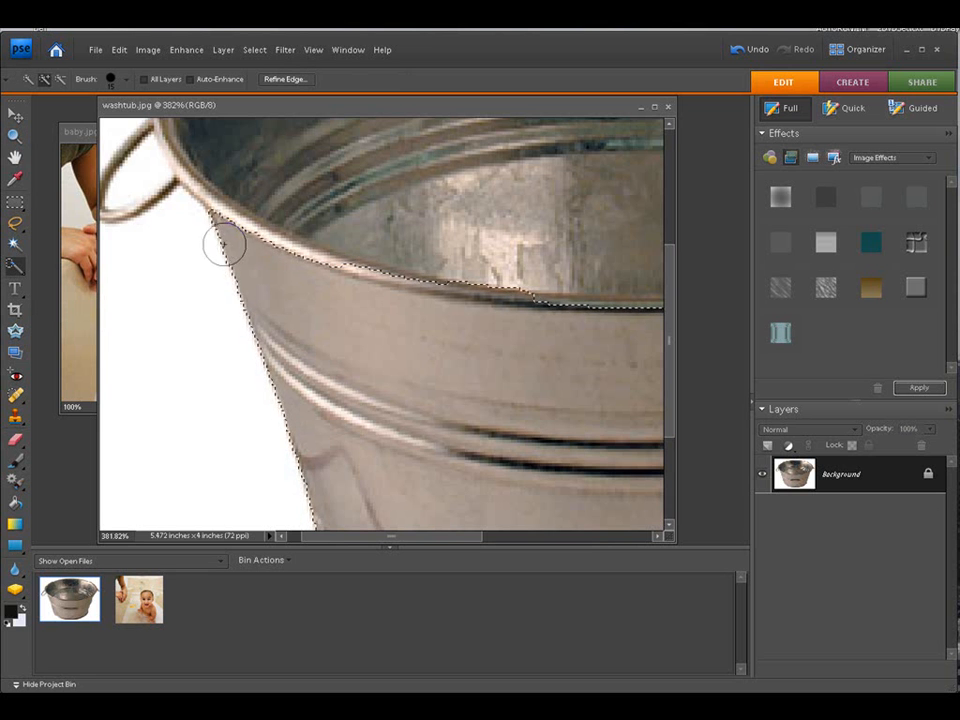
{"action": "key", "text": "bracketleft"}
{"action": "key", "text": "bracketleft"}
{"action": "key", "text": "bracketleft"}
{"action": "key", "text": "bracketleft"}
{"action": "key", "text": "bracketleft"}
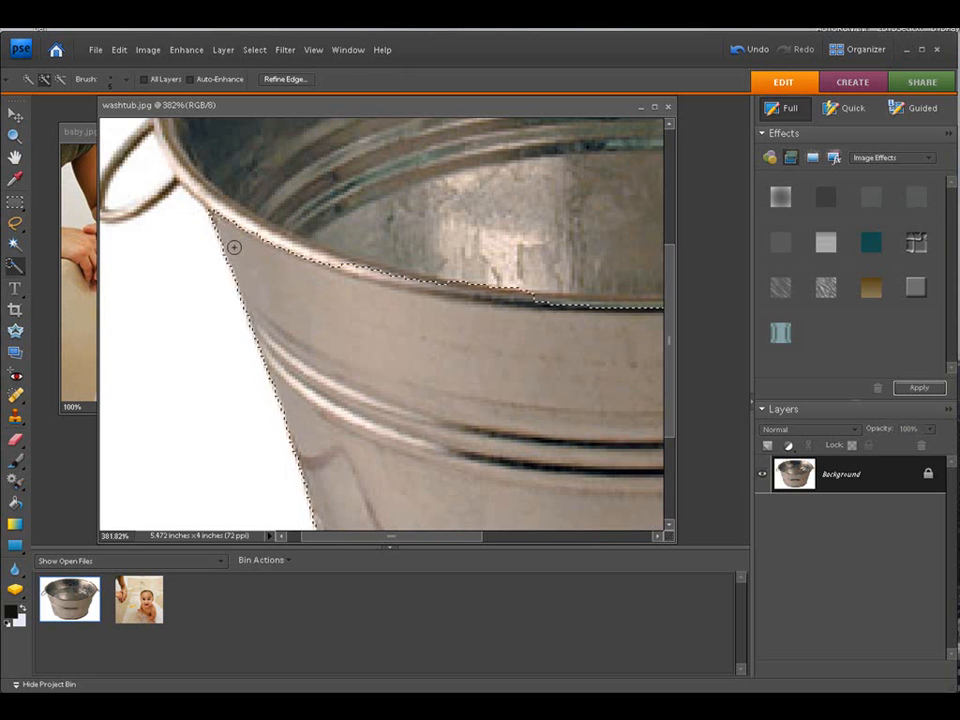
{"action": "left_click_drag", "start_coordinate": [217, 208], "coordinate": [171, 161]}
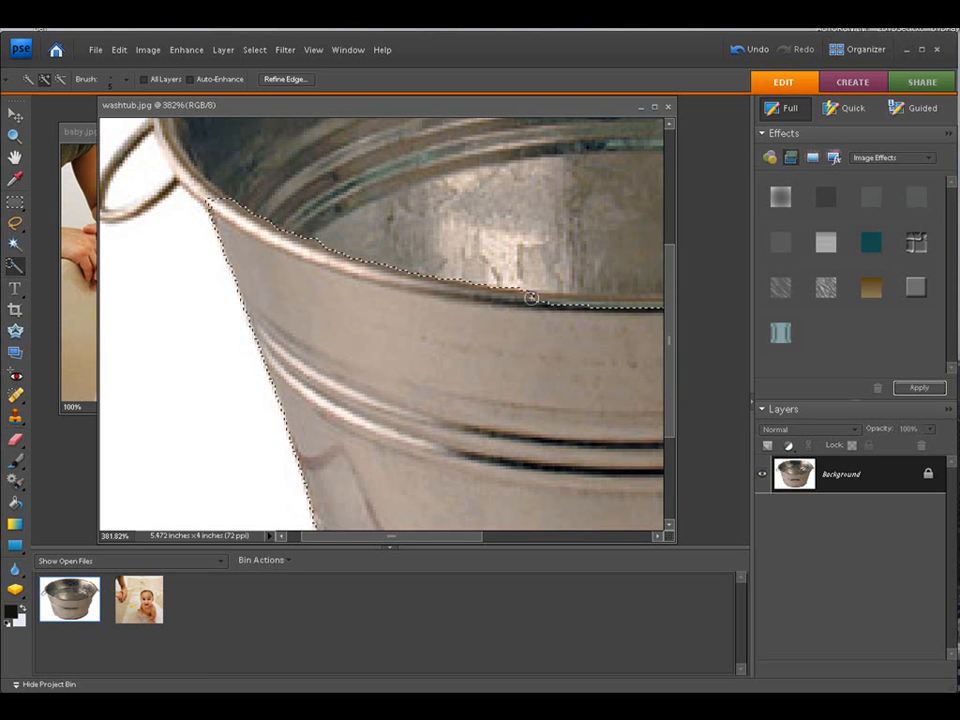
{"action": "left_click_drag", "start_coordinate": [545, 300], "coordinate": [557, 301]}
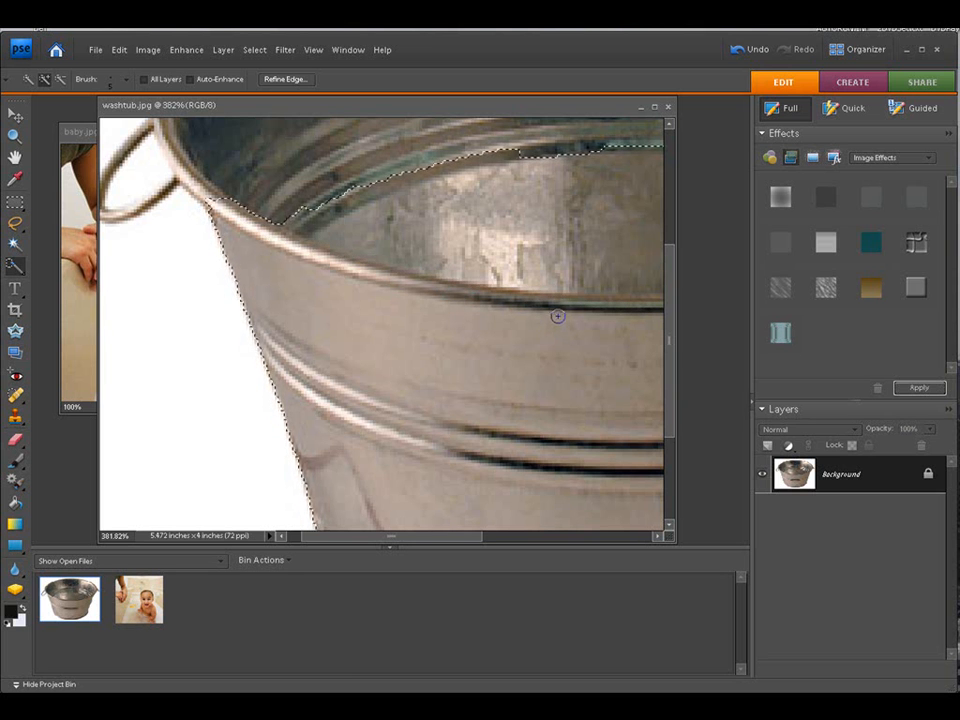
Step: Subtract the tub's inner wall above the rim from the selection
{"action": "left_click", "coordinate": [63, 78]}
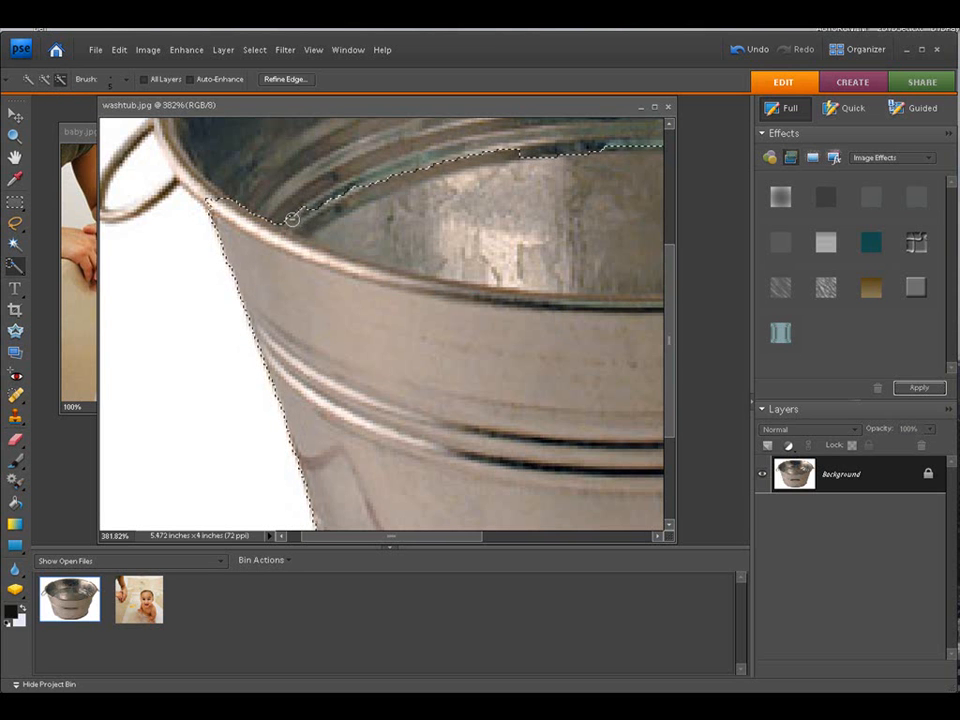
{"action": "mouse_move", "coordinate": [348, 231]}
{"action": "left_mouse_down"}
{"action": "mouse_move", "coordinate": [464, 261]}
{"action": "mouse_move", "coordinate": [590, 269]}
{"action": "mouse_move", "coordinate": [574, 254]}
{"action": "mouse_move", "coordinate": [584, 275]}
{"action": "mouse_move", "coordinate": [649, 270]}
{"action": "left_mouse_up"}
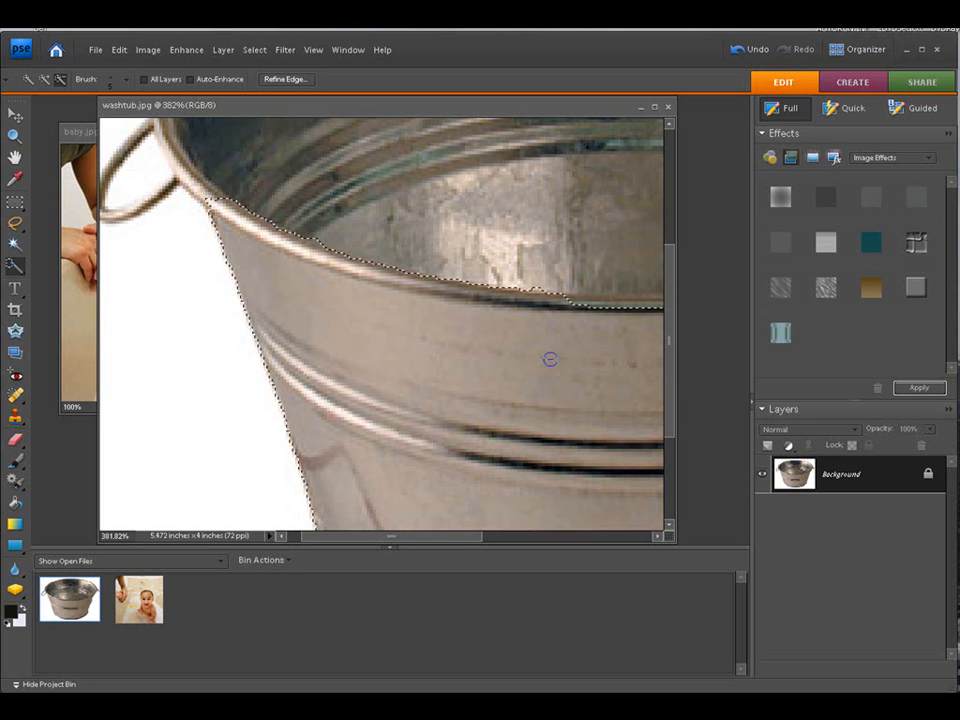
Step: Subtract the tub's inner wall above the right side of the rim from the selection, using a larger brush
{"action": "left_click_drag", "start_coordinate": [467, 526], "coordinate": [555, 529]}
{"action": "left_click_drag", "start_coordinate": [474, 538], "coordinate": [605, 547]}
{"action": "left_click", "coordinate": [46, 79]}
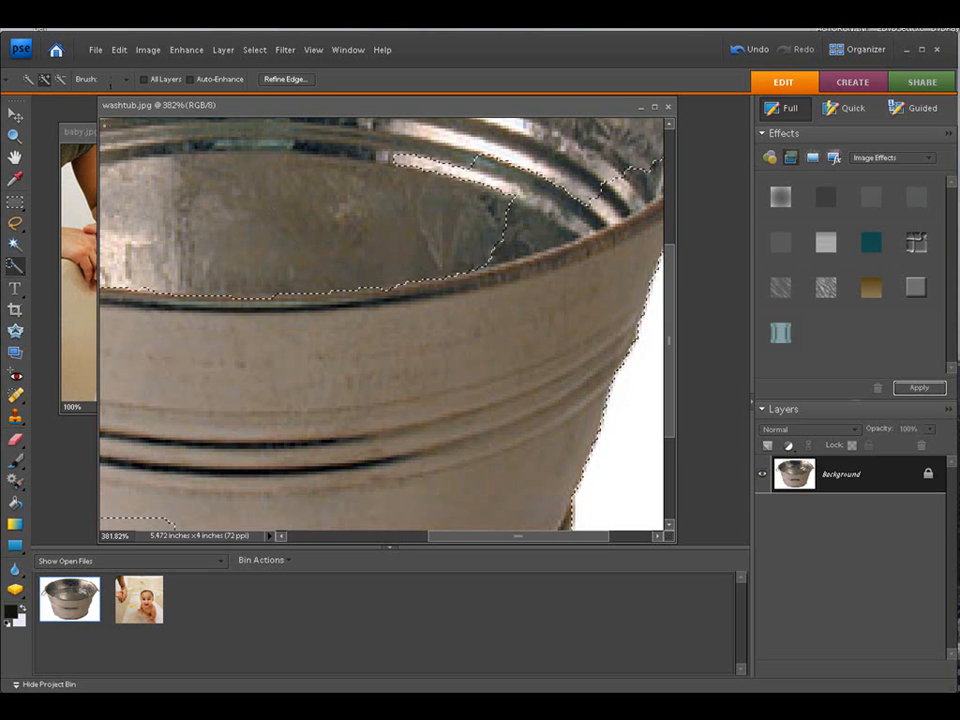
{"action": "left_click", "coordinate": [60, 78]}
{"action": "left_click_drag", "start_coordinate": [492, 262], "coordinate": [519, 252]}
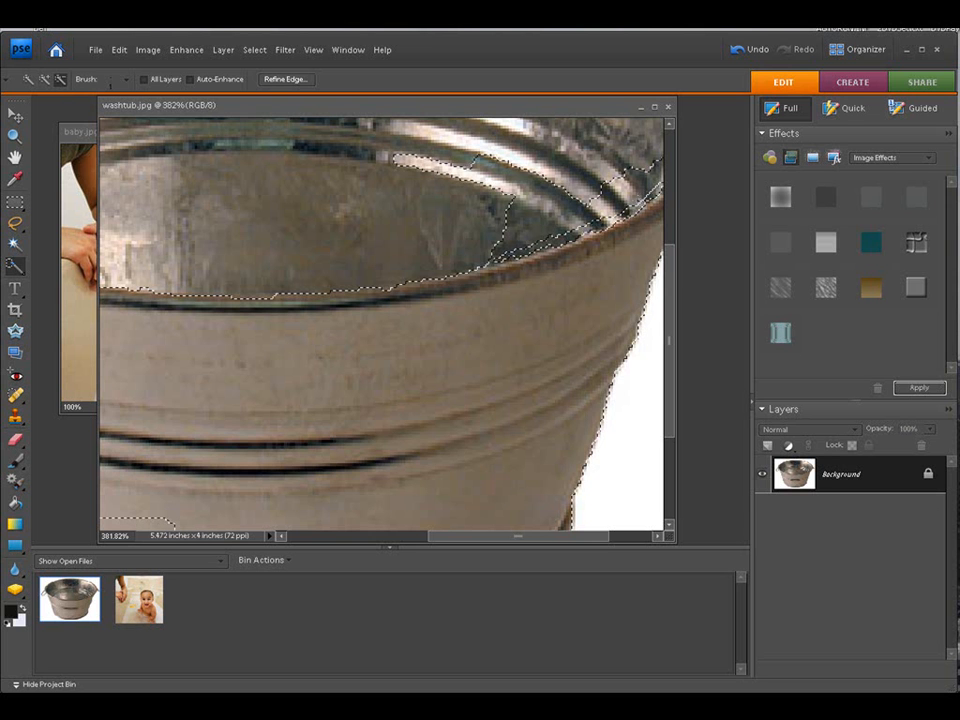
{"action": "key", "text": "bracketright"}
{"action": "key", "text": "bracketright"}
{"action": "key", "text": "bracketright"}
{"action": "key", "text": "bracketright"}
{"action": "key", "text": "bracketright"}
{"action": "key", "text": "bracketright"}
{"action": "left_click", "coordinate": [498, 230]}
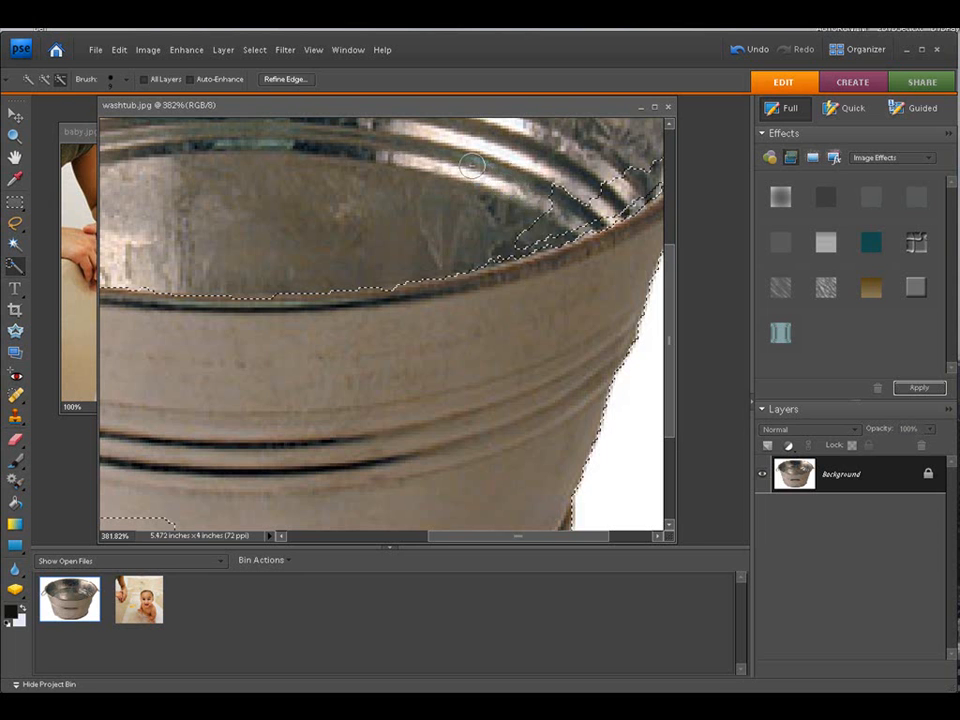
{"action": "mouse_move", "coordinate": [557, 188]}
{"action": "left_mouse_down"}
{"action": "mouse_move", "coordinate": [527, 230]}
{"action": "mouse_move", "coordinate": [599, 196]}
{"action": "mouse_move", "coordinate": [591, 206]}
{"action": "mouse_move", "coordinate": [607, 207]}
{"action": "mouse_move", "coordinate": [655, 165]}
{"action": "left_mouse_up"}
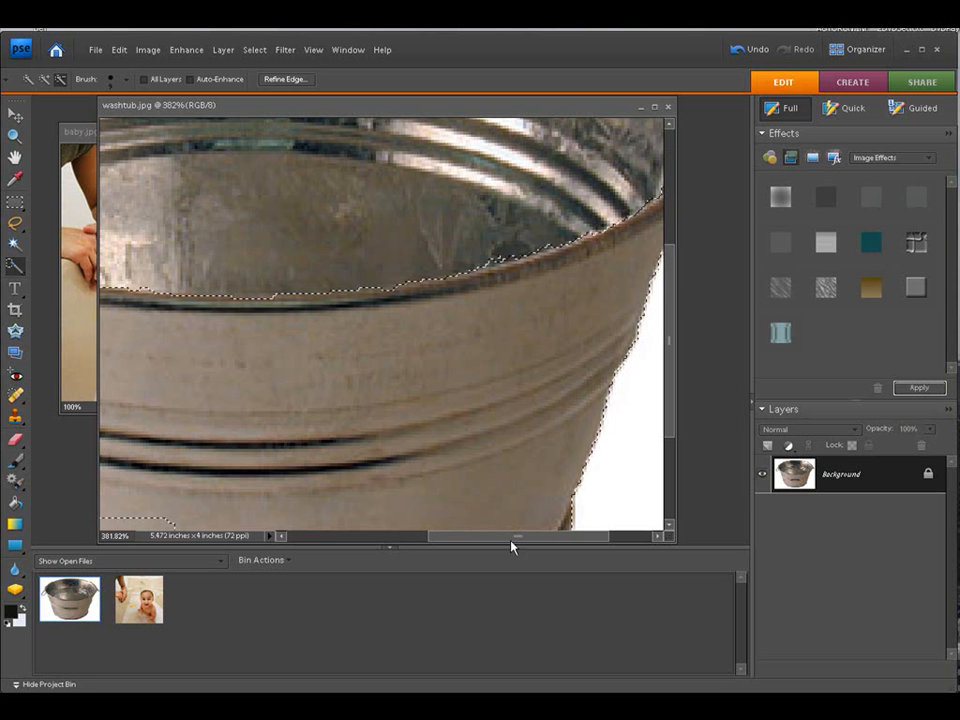
Step: Subtract the white background outside the tub's right rim near the handle from the selection
{"action": "left_click_drag", "start_coordinate": [518, 540], "coordinate": [561, 540]}
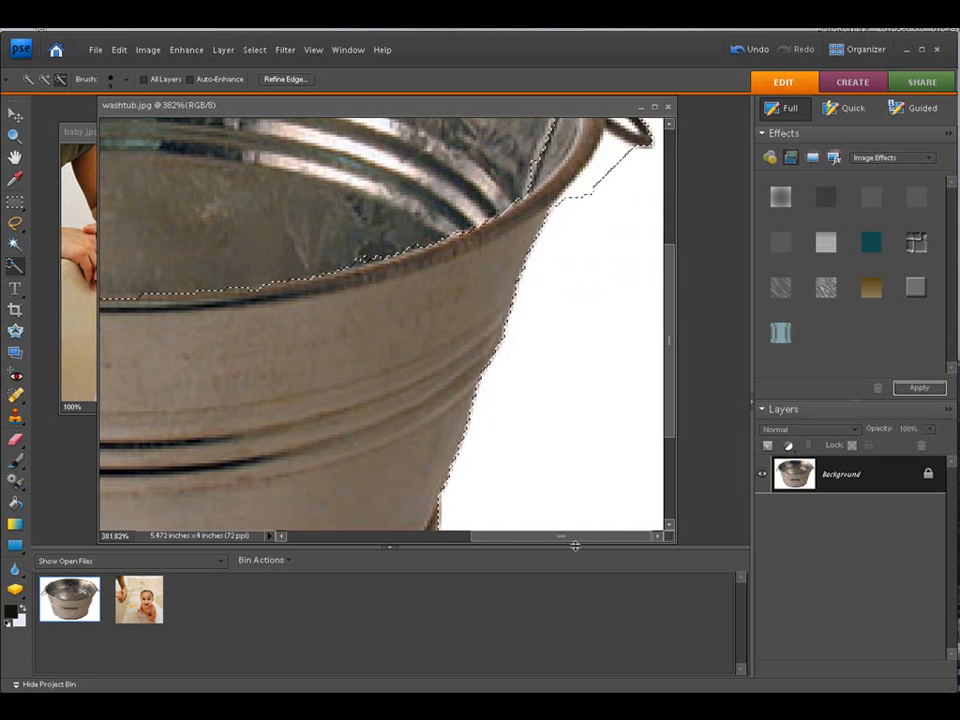
{"action": "left_click_drag", "start_coordinate": [673, 383], "coordinate": [686, 321]}
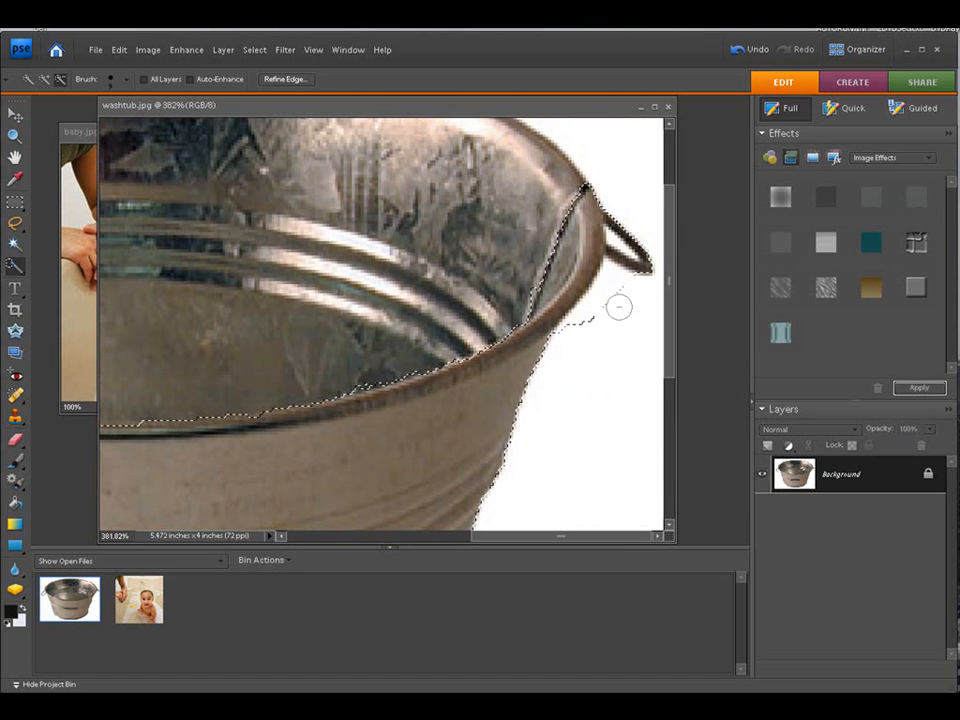
{"action": "mouse_move", "coordinate": [598, 307]}
{"action": "left_mouse_down"}
{"action": "mouse_move", "coordinate": [641, 265]}
{"action": "mouse_move", "coordinate": [628, 226]}
{"action": "mouse_move", "coordinate": [604, 207]}
{"action": "mouse_move", "coordinate": [558, 229]}
{"action": "mouse_move", "coordinate": [564, 252]}
{"action": "mouse_move", "coordinate": [569, 244]}
{"action": "mouse_move", "coordinate": [568, 230]}
{"action": "mouse_move", "coordinate": [538, 293]}
{"action": "mouse_move", "coordinate": [575, 249]}
{"action": "mouse_move", "coordinate": [573, 327]}
{"action": "left_mouse_up"}
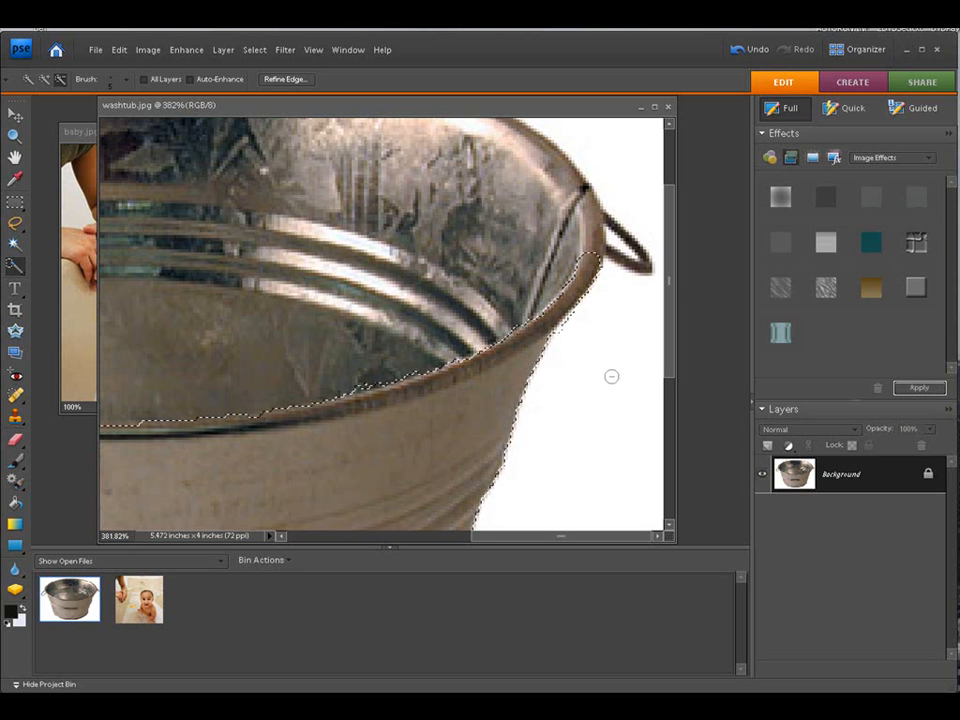
Step: Fit the washtub image on screen to review the whole selection
{"action": "left_click_drag", "start_coordinate": [500, 540], "coordinate": [401, 568]}
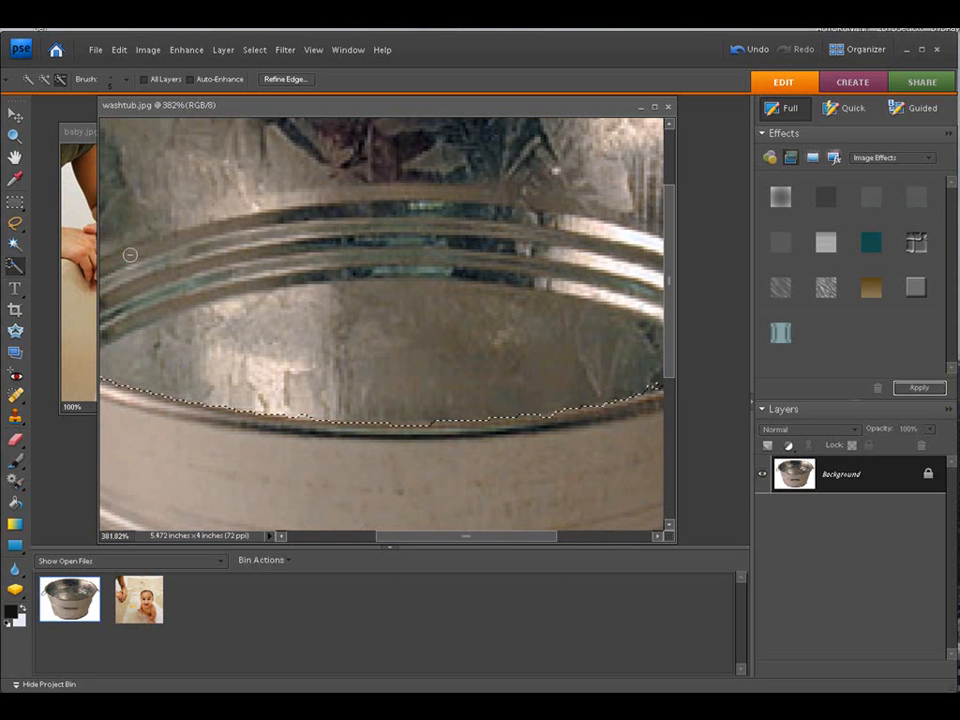
{"action": "left_click", "coordinate": [45, 78]}
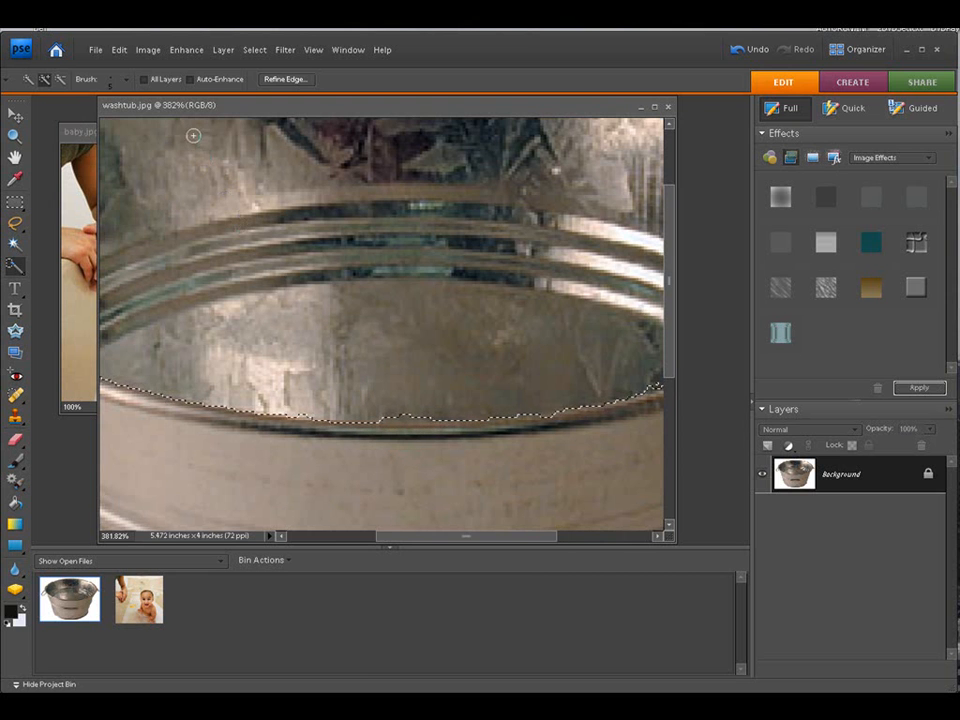
{"action": "left_click", "coordinate": [60, 80]}
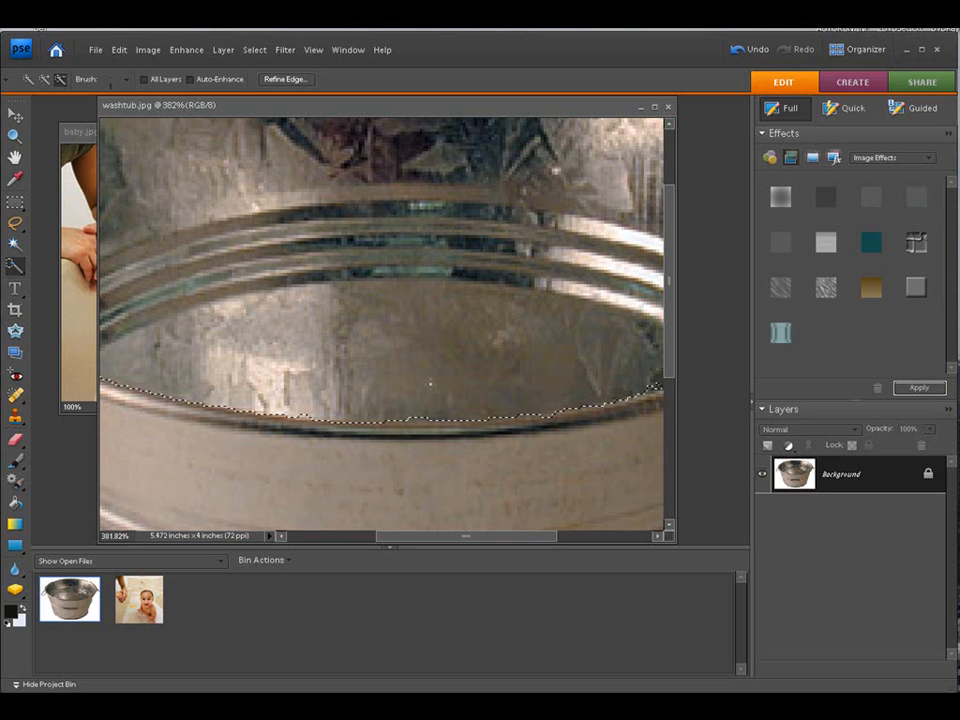
{"action": "left_click", "coordinate": [44, 79]}
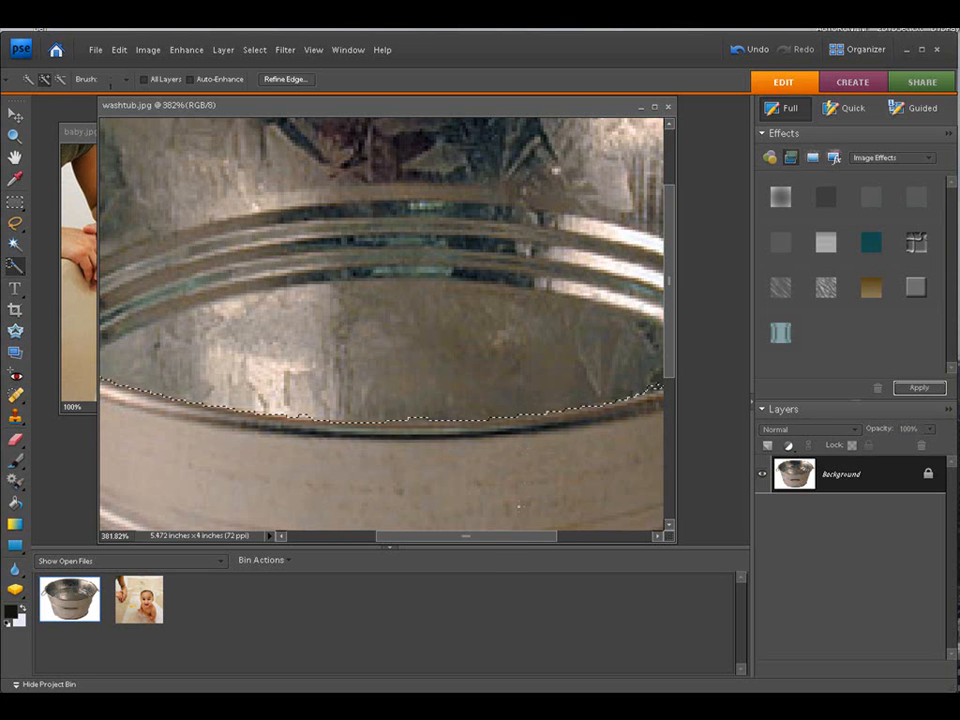
{"action": "mouse_move", "coordinate": [512, 538]}
{"action": "left_mouse_down"}
{"action": "mouse_move", "coordinate": [419, 535]}
{"action": "mouse_move", "coordinate": [497, 535]}
{"action": "left_mouse_up"}
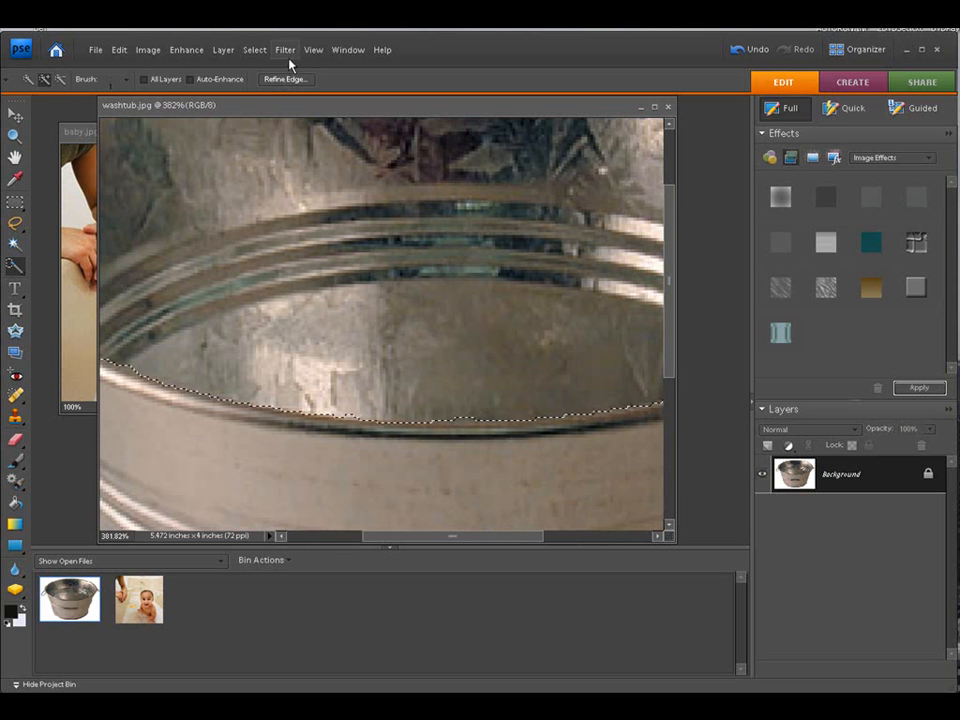
{"action": "left_click", "coordinate": [314, 52]}
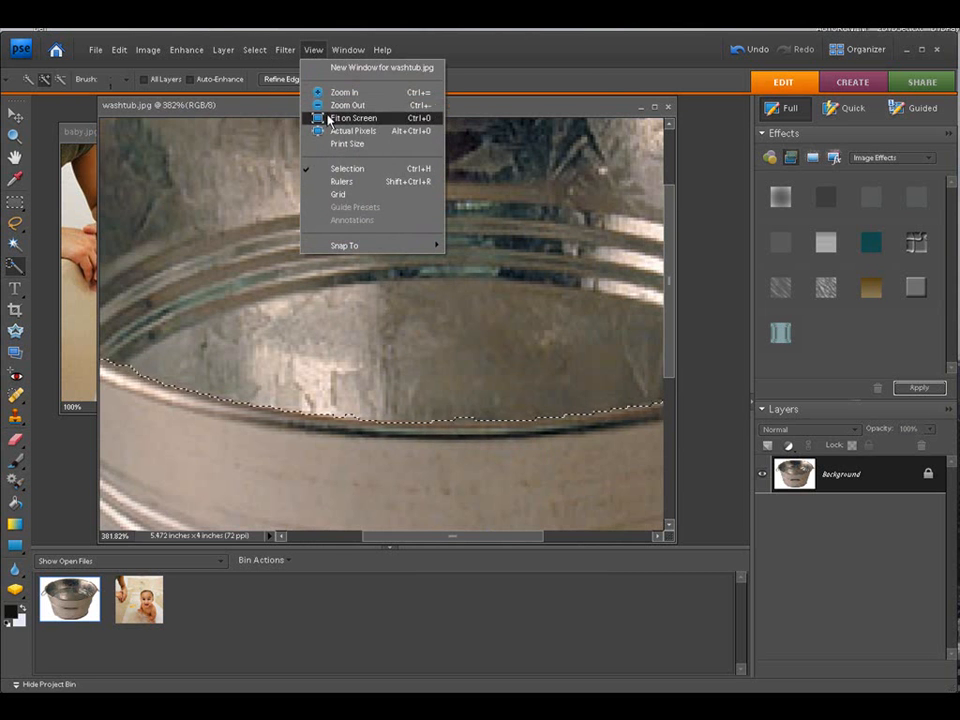
{"action": "left_click", "coordinate": [330, 119]}
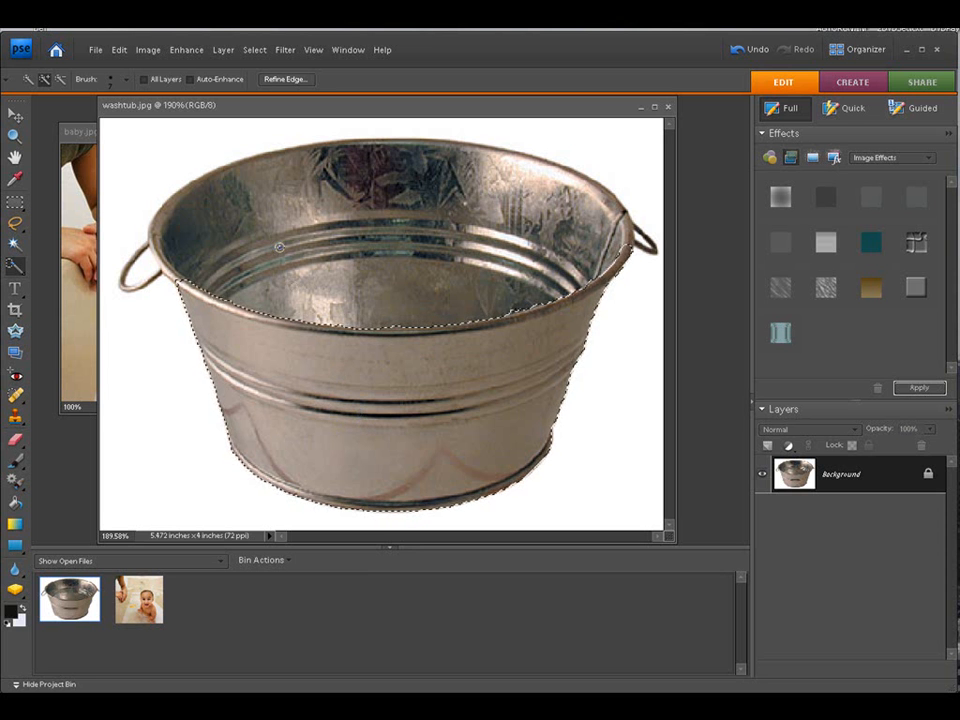
Step: Copy the selected tub body onto a new layer with Layer via Copy
{"action": "left_click", "coordinate": [220, 50]}
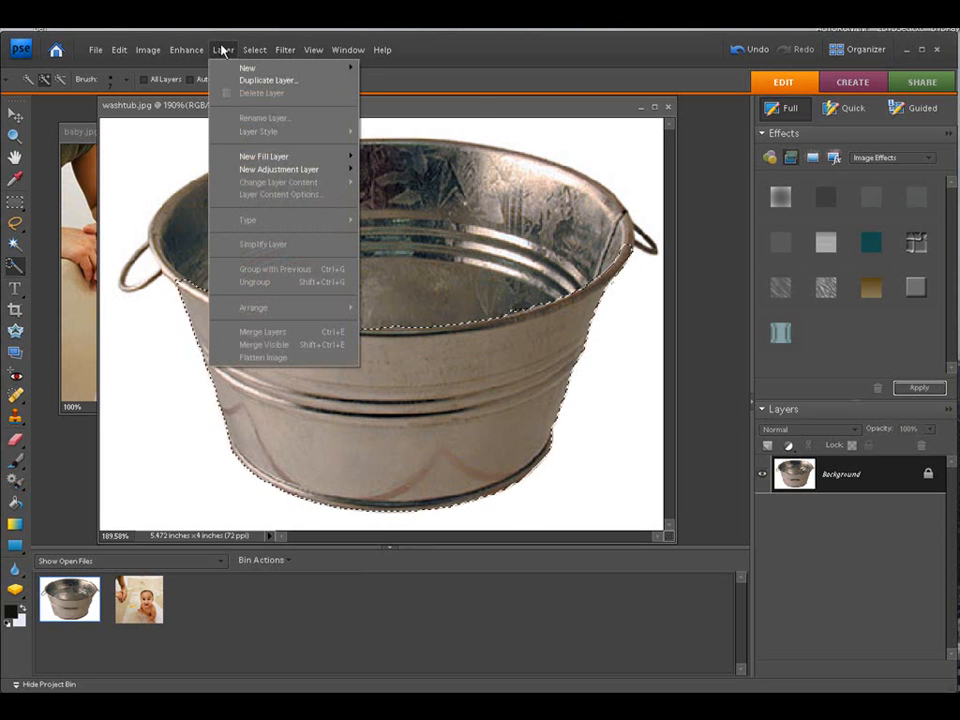
{"action": "mouse_move", "coordinate": [240, 68]}
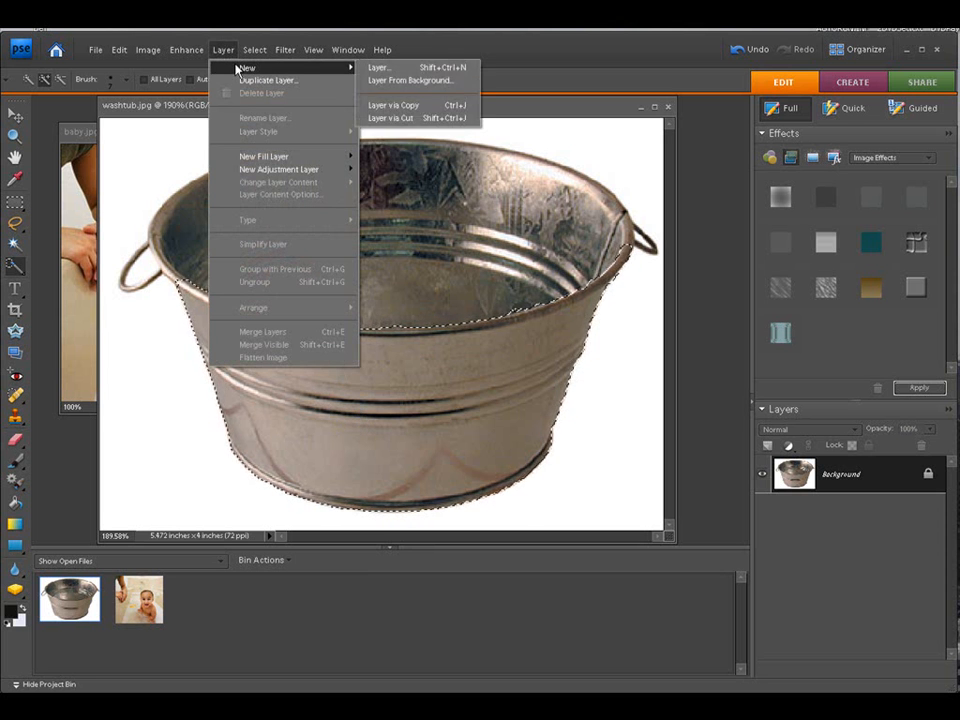
{"action": "left_click", "coordinate": [399, 108]}
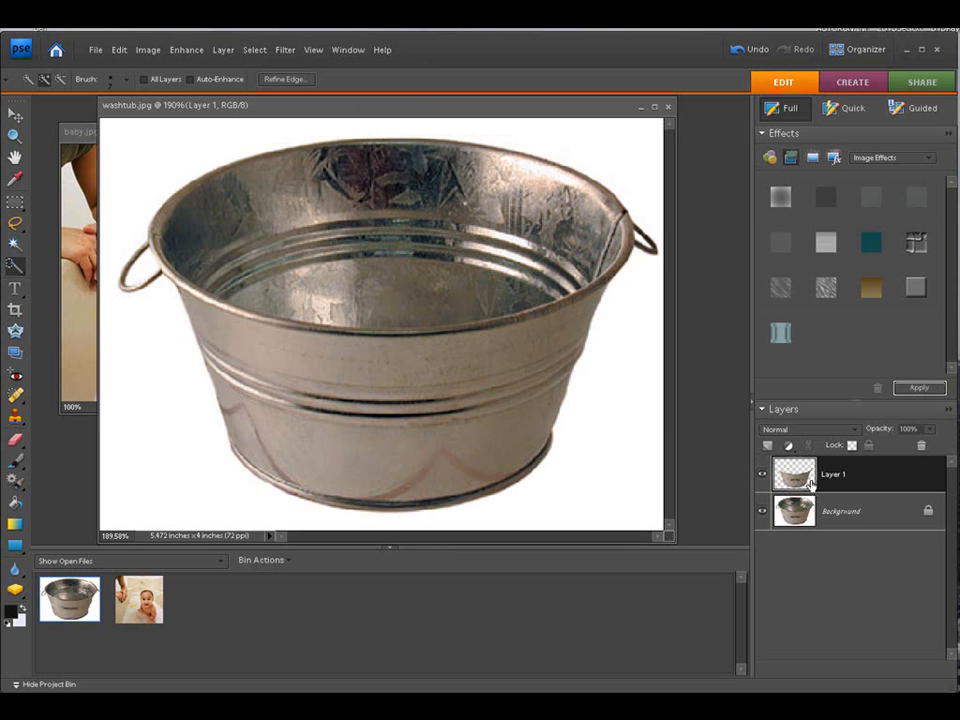
Step: Toggle the Background layer's visibility to inspect the copied tub body on its own
{"action": "left_click", "coordinate": [764, 512]}
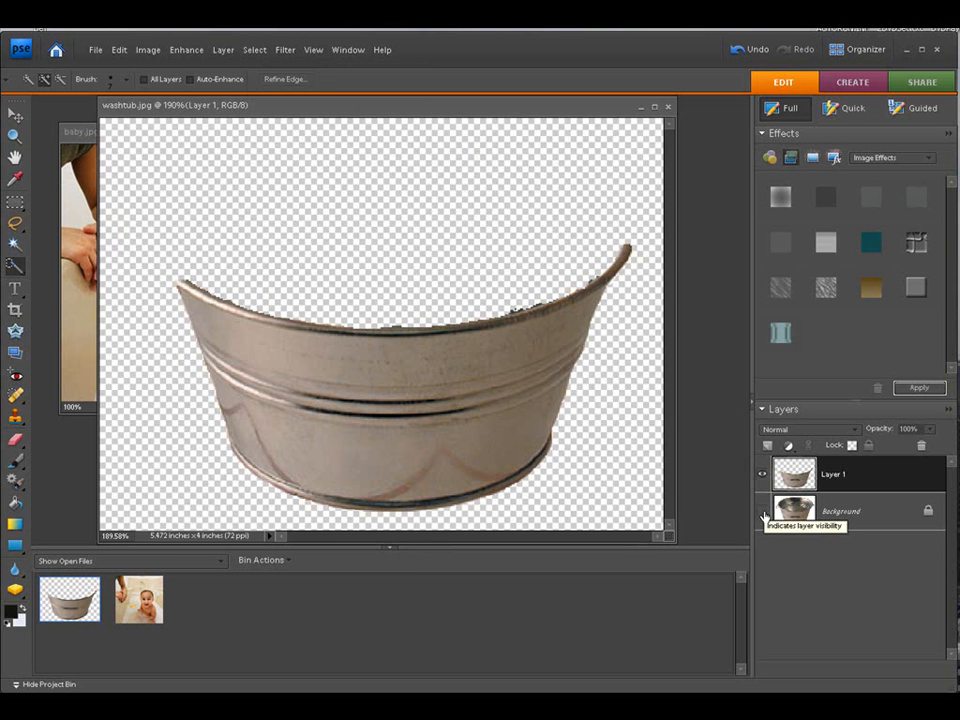
{"action": "left_click", "coordinate": [764, 512]}
{"action": "left_click", "coordinate": [764, 512]}
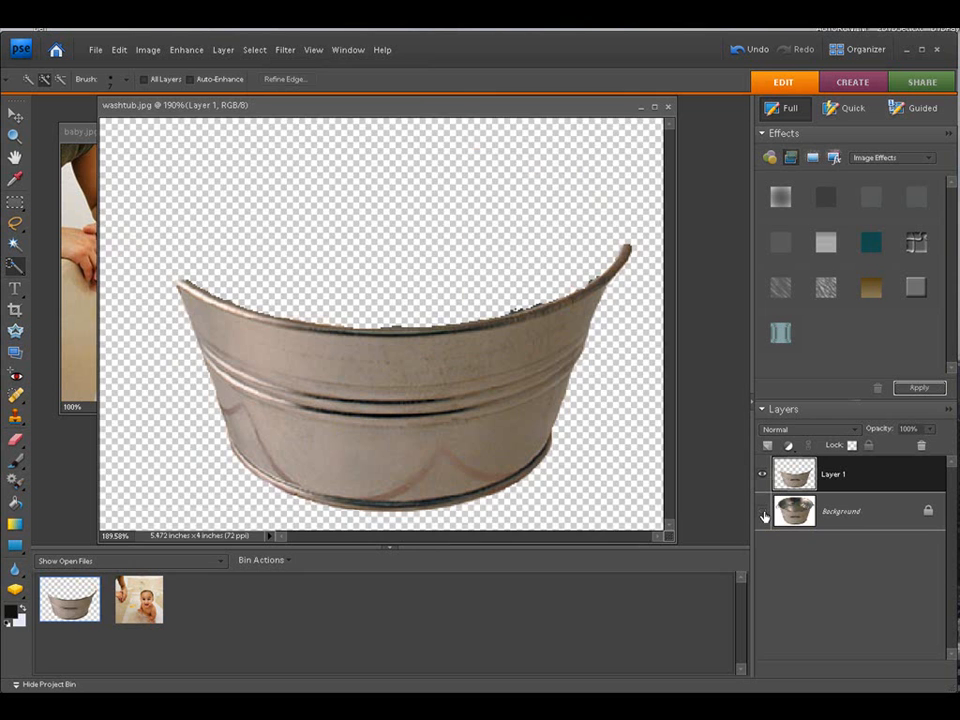
{"action": "left_click", "coordinate": [764, 512]}
{"action": "left_click", "coordinate": [764, 512]}
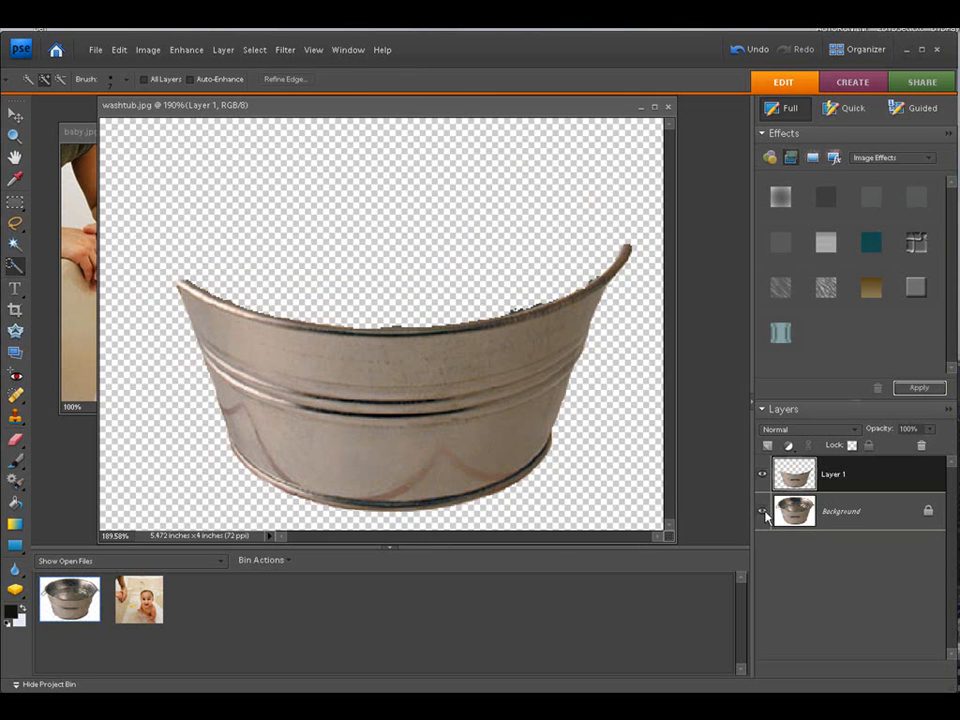
{"action": "left_click", "coordinate": [764, 512]}
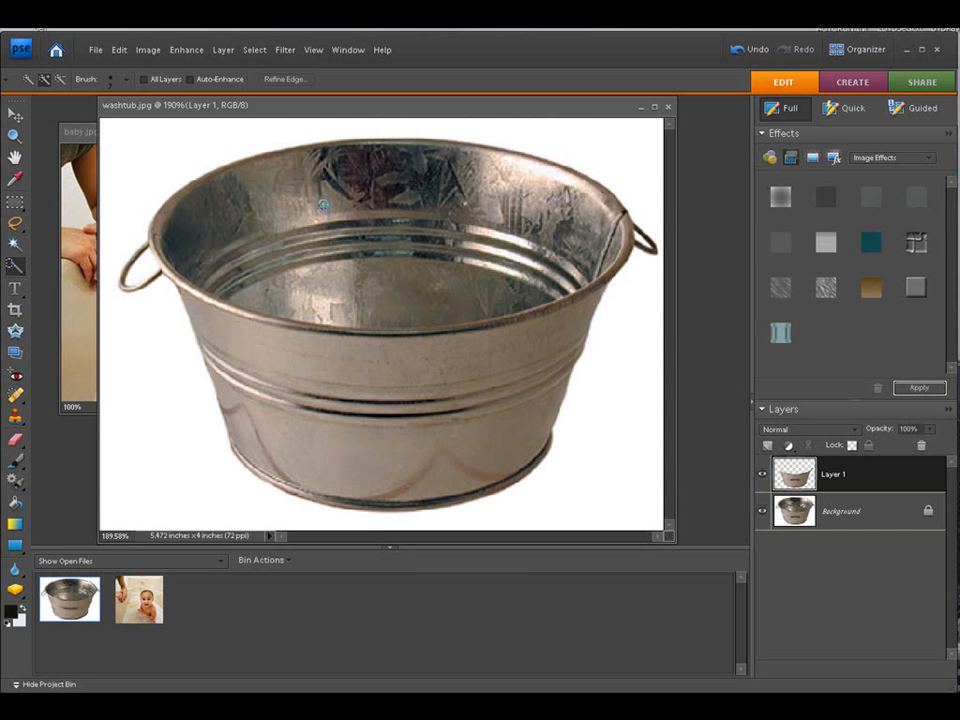
Step: Bring the baby photo forward, fit it on screen and deselect everything in it
{"action": "left_click", "coordinate": [82, 135]}
{"action": "left_click_drag", "start_coordinate": [82, 135], "coordinate": [358, 143]}
{"action": "left_click", "coordinate": [313, 50]}
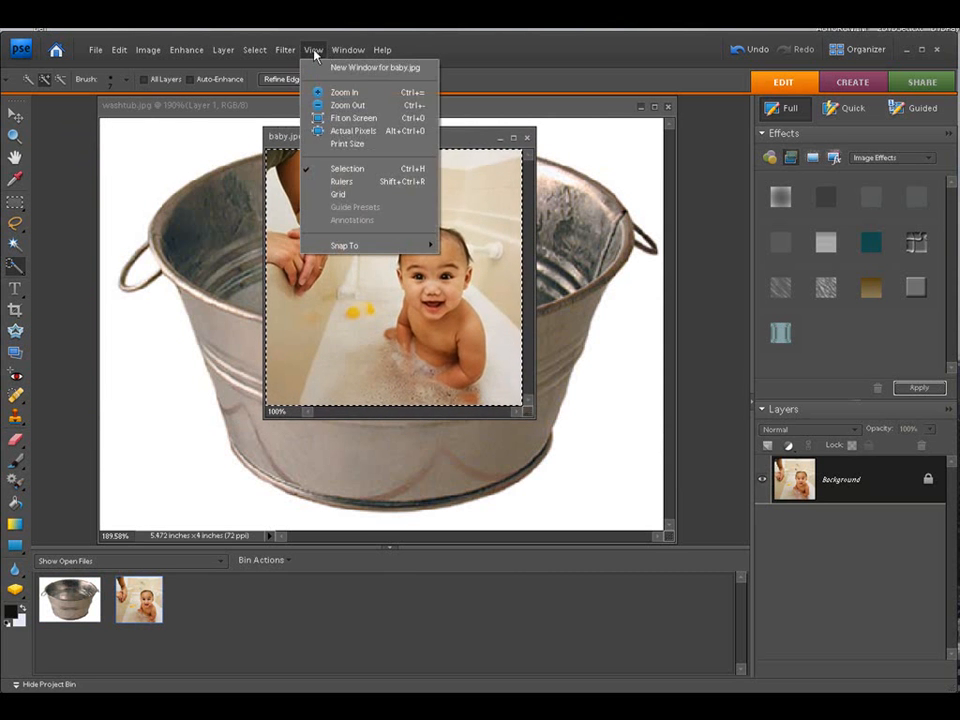
{"action": "left_click", "coordinate": [318, 118]}
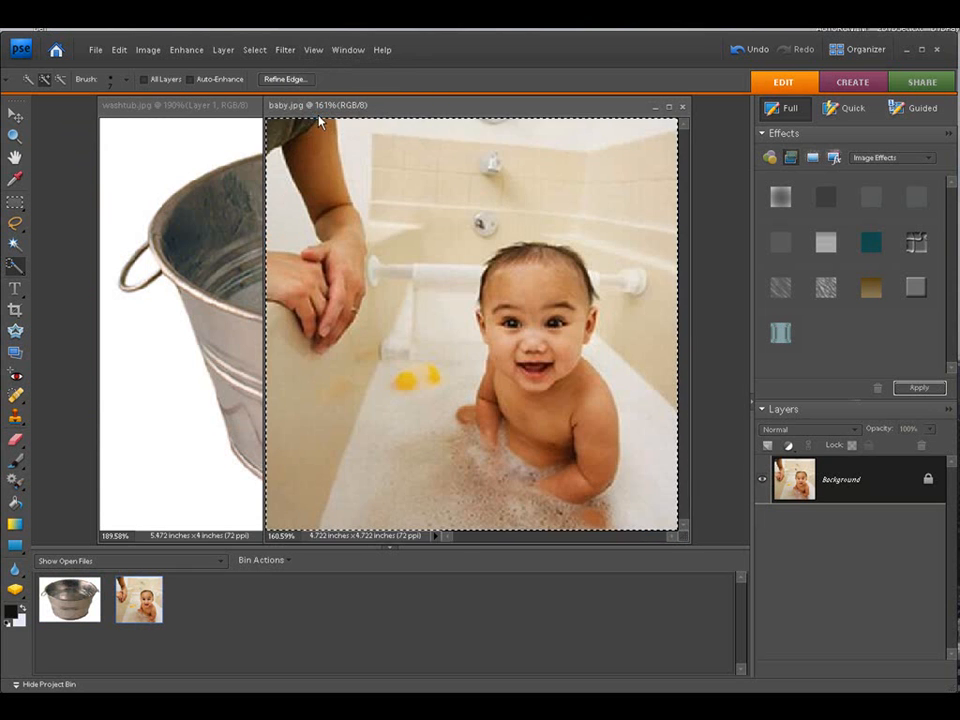
{"action": "left_click", "coordinate": [256, 50]}
{"action": "left_click", "coordinate": [263, 81]}
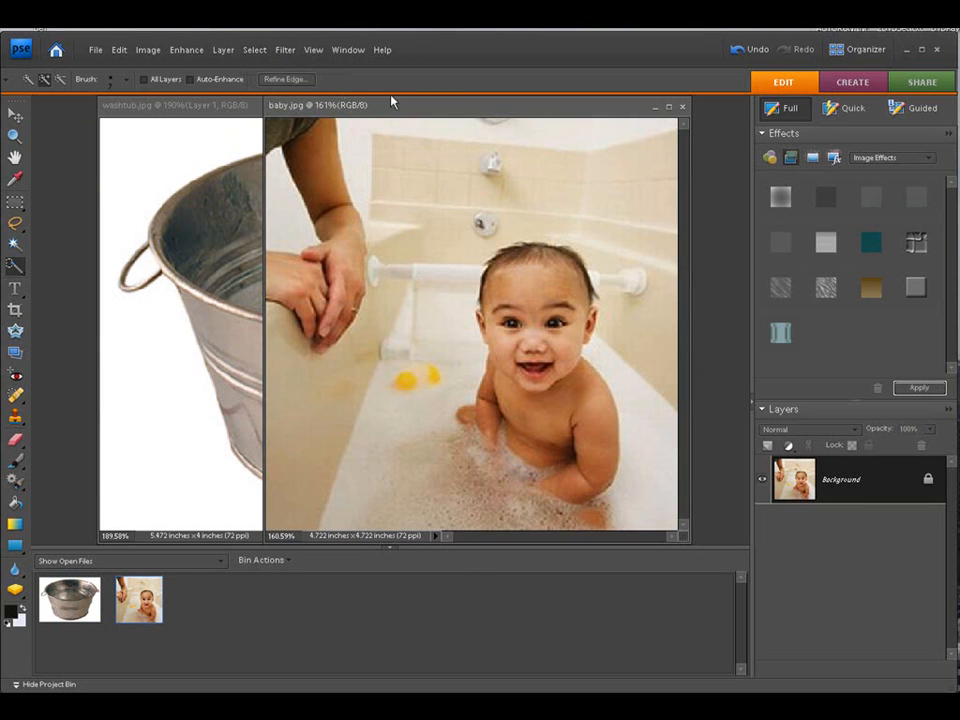
{"action": "left_click_drag", "start_coordinate": [418, 111], "coordinate": [338, 110]}
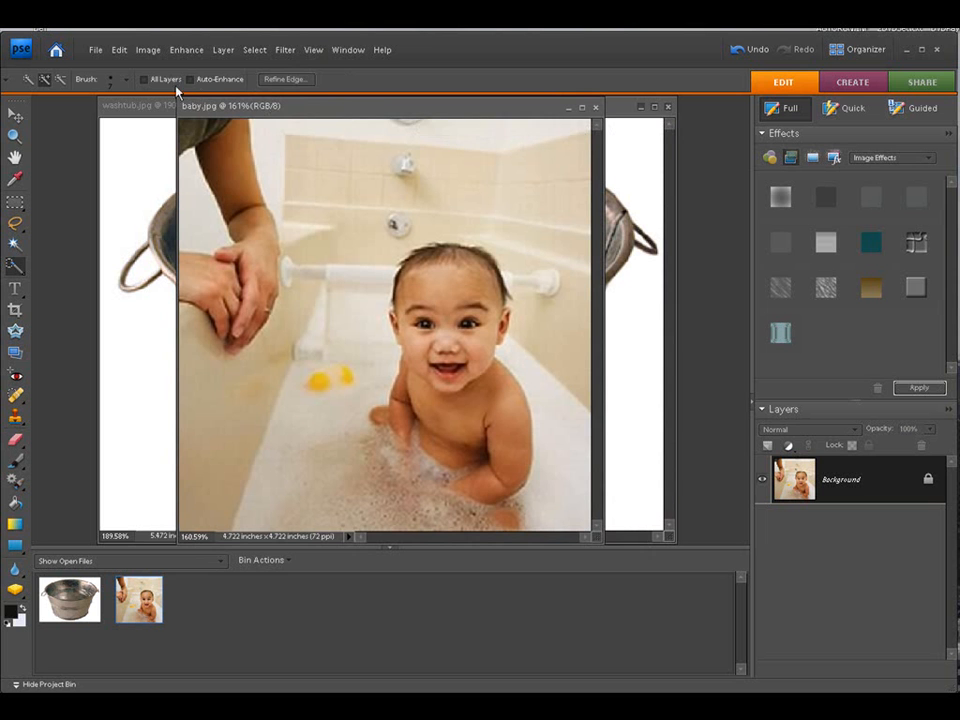
Step: Open Magic Extractor and mark the baby with the foreground brush
{"action": "left_click", "coordinate": [148, 50]}
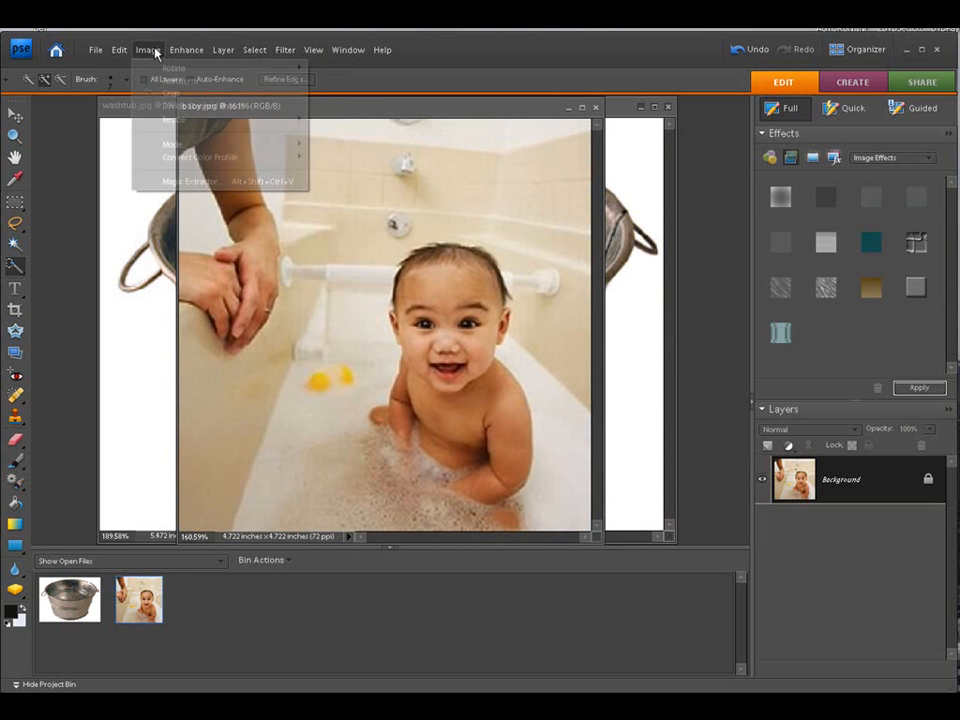
{"action": "left_click", "coordinate": [166, 182]}
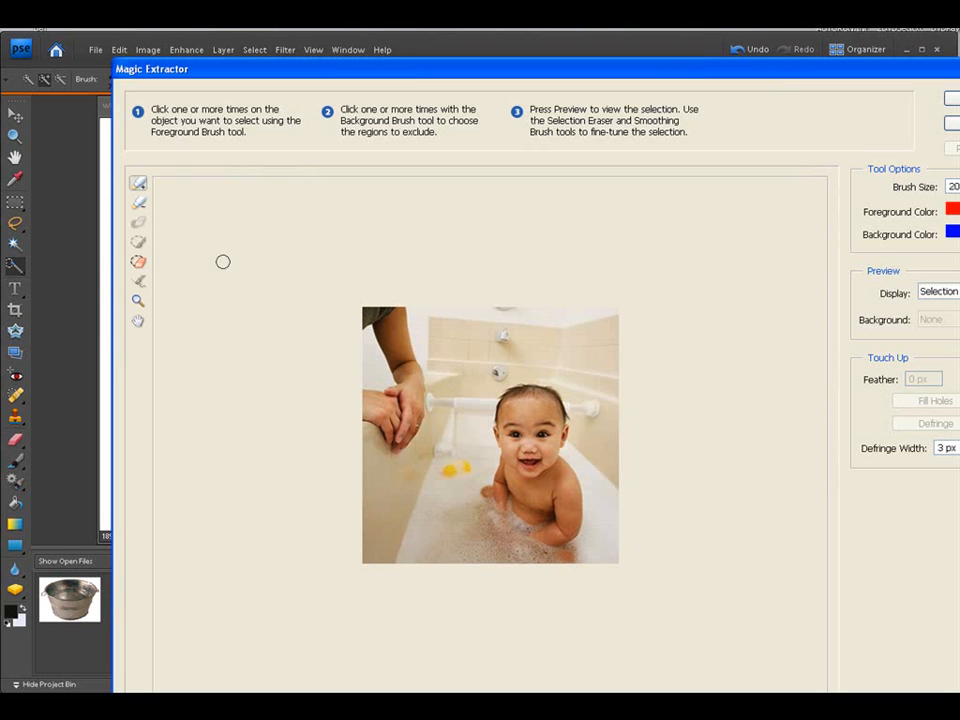
{"action": "mouse_move", "coordinate": [511, 401]}
{"action": "left_mouse_down"}
{"action": "mouse_move", "coordinate": [556, 397]}
{"action": "mouse_move", "coordinate": [561, 411]}
{"action": "mouse_move", "coordinate": [560, 437]}
{"action": "mouse_move", "coordinate": [562, 425]}
{"action": "mouse_move", "coordinate": [548, 433]}
{"action": "mouse_move", "coordinate": [524, 415]}
{"action": "mouse_move", "coordinate": [514, 431]}
{"action": "mouse_move", "coordinate": [523, 406]}
{"action": "mouse_move", "coordinate": [494, 426]}
{"action": "mouse_move", "coordinate": [507, 448]}
{"action": "mouse_move", "coordinate": [496, 489]}
{"action": "mouse_move", "coordinate": [550, 512]}
{"action": "left_mouse_up"}
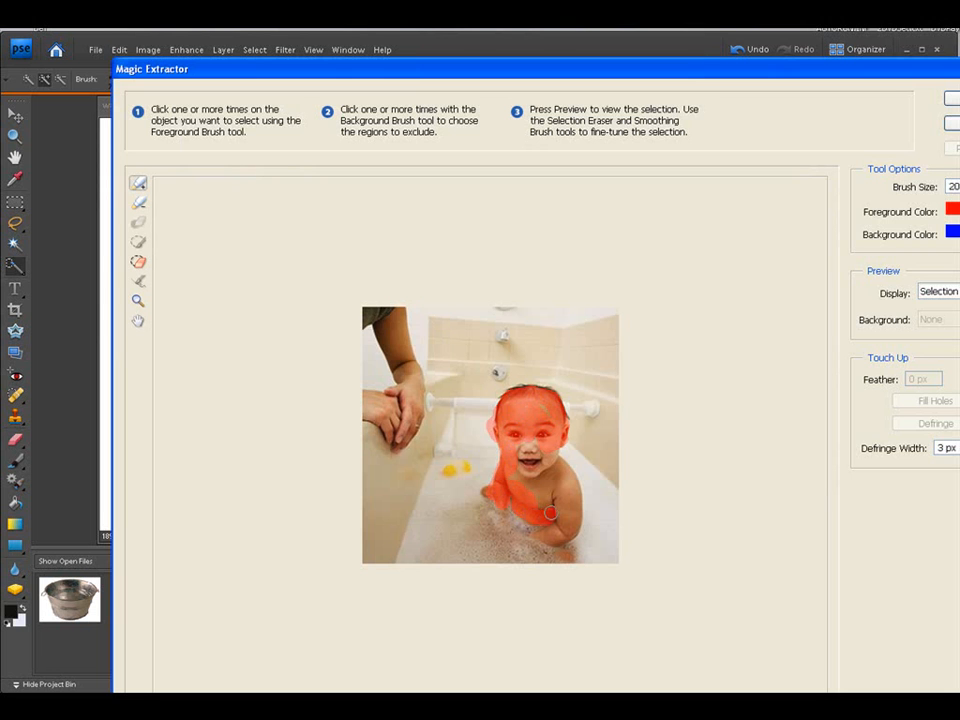
{"action": "left_click_drag", "start_coordinate": [562, 462], "coordinate": [568, 480]}
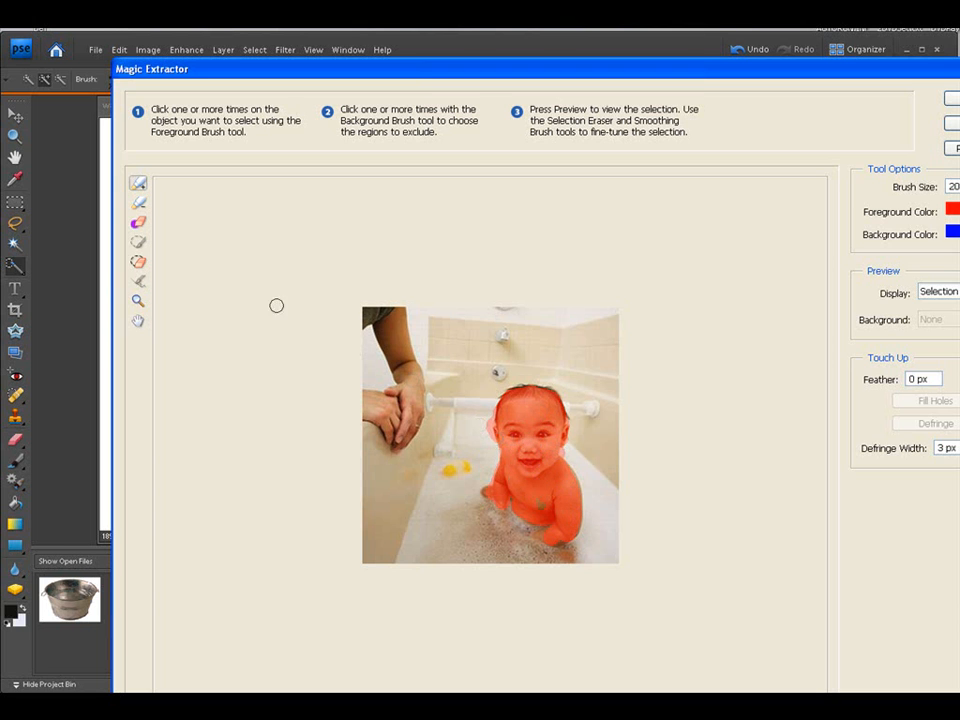
Step: Mark the surrounding bathtub and arm with the background brush, preview, and apply the extraction
{"action": "left_click", "coordinate": [138, 203]}
{"action": "mouse_move", "coordinate": [481, 421]}
{"action": "left_mouse_down"}
{"action": "mouse_move", "coordinate": [479, 372]}
{"action": "mouse_move", "coordinate": [499, 372]}
{"action": "mouse_move", "coordinate": [492, 366]}
{"action": "mouse_move", "coordinate": [550, 374]}
{"action": "mouse_move", "coordinate": [579, 402]}
{"action": "mouse_move", "coordinate": [570, 366]}
{"action": "mouse_move", "coordinate": [519, 349]}
{"action": "mouse_move", "coordinate": [609, 324]}
{"action": "mouse_move", "coordinate": [416, 302]}
{"action": "mouse_move", "coordinate": [375, 325]}
{"action": "mouse_move", "coordinate": [375, 362]}
{"action": "mouse_move", "coordinate": [400, 377]}
{"action": "mouse_move", "coordinate": [421, 337]}
{"action": "mouse_move", "coordinate": [473, 345]}
{"action": "mouse_move", "coordinate": [536, 331]}
{"action": "mouse_move", "coordinate": [431, 406]}
{"action": "mouse_move", "coordinate": [383, 471]}
{"action": "mouse_move", "coordinate": [390, 521]}
{"action": "mouse_move", "coordinate": [427, 526]}
{"action": "mouse_move", "coordinate": [446, 470]}
{"action": "mouse_move", "coordinate": [476, 457]}
{"action": "mouse_move", "coordinate": [476, 443]}
{"action": "mouse_move", "coordinate": [484, 455]}
{"action": "mouse_move", "coordinate": [471, 493]}
{"action": "mouse_move", "coordinate": [478, 524]}
{"action": "mouse_move", "coordinate": [513, 528]}
{"action": "mouse_move", "coordinate": [520, 553]}
{"action": "mouse_move", "coordinate": [497, 534]}
{"action": "mouse_move", "coordinate": [523, 544]}
{"action": "mouse_move", "coordinate": [432, 501]}
{"action": "mouse_move", "coordinate": [490, 536]}
{"action": "mouse_move", "coordinate": [565, 558]}
{"action": "mouse_move", "coordinate": [593, 542]}
{"action": "mouse_move", "coordinate": [599, 521]}
{"action": "mouse_move", "coordinate": [578, 394]}
{"action": "mouse_move", "coordinate": [590, 412]}
{"action": "mouse_move", "coordinate": [605, 332]}
{"action": "mouse_move", "coordinate": [611, 522]}
{"action": "mouse_move", "coordinate": [604, 553]}
{"action": "mouse_move", "coordinate": [604, 490]}
{"action": "mouse_move", "coordinate": [589, 543]}
{"action": "left_mouse_up"}
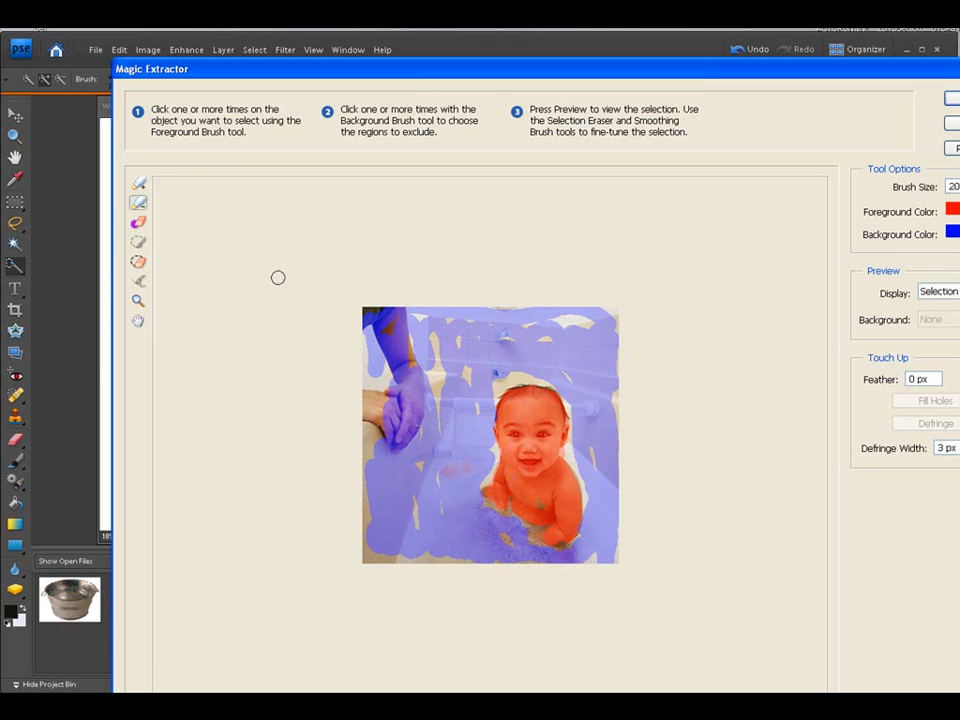
{"action": "left_click", "coordinate": [140, 184]}
{"action": "left_click", "coordinate": [138, 202]}
{"action": "left_click", "coordinate": [956, 148]}
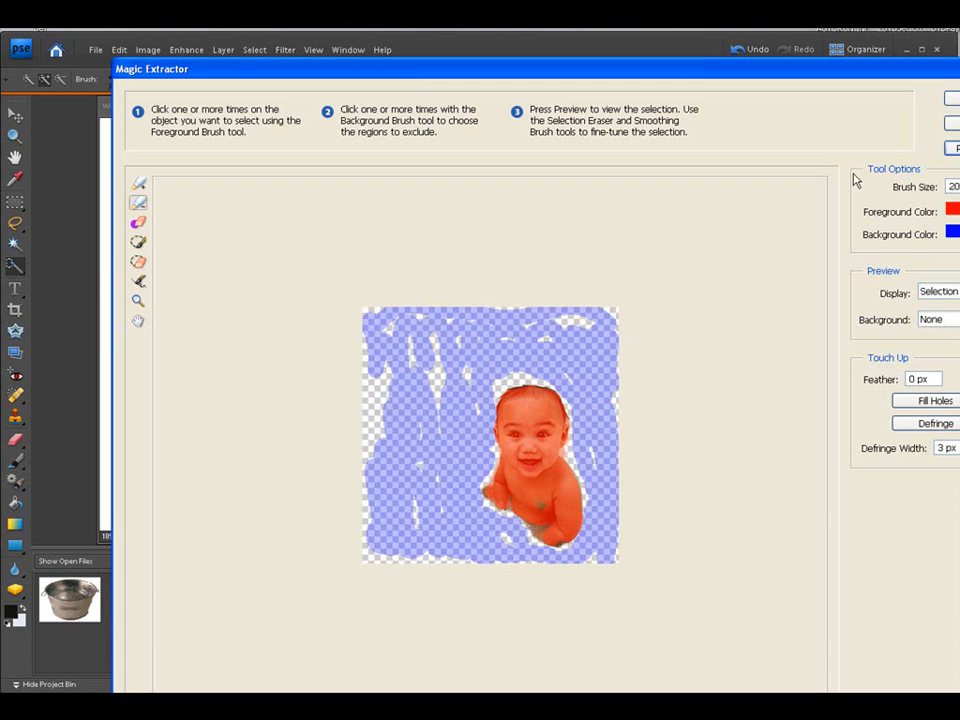
{"action": "left_click", "coordinate": [952, 98]}
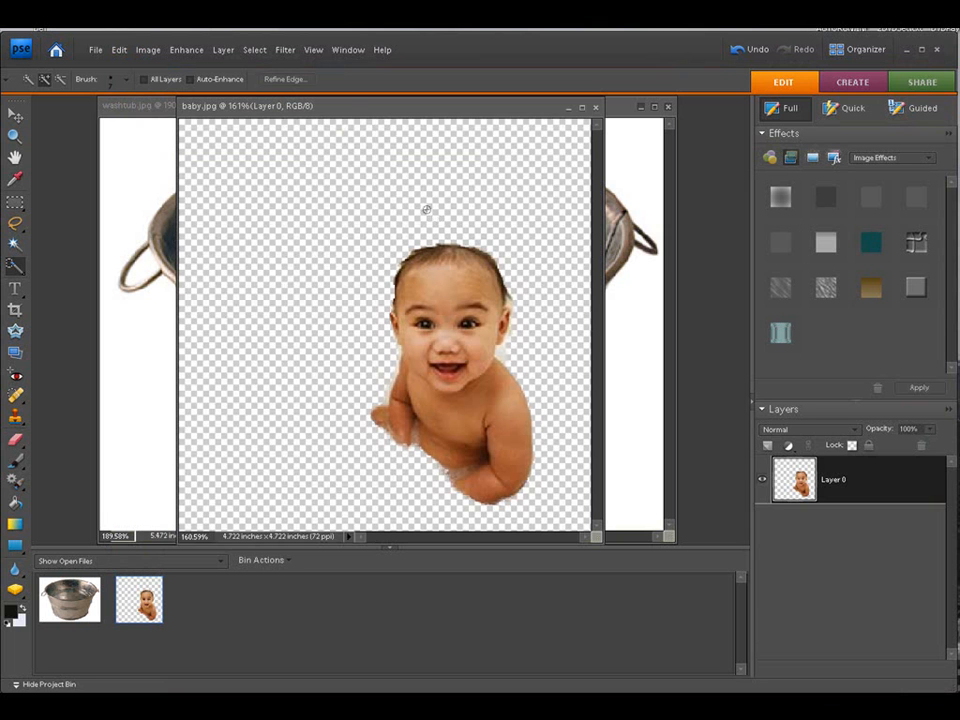
Step: Create a new blank document named babytub, 10 x 8 inches at 300 pixels/inch with a white background
{"action": "mouse_move", "coordinate": [332, 111]}
{"action": "left_mouse_down"}
{"action": "mouse_move", "coordinate": [360, 113]}
{"action": "mouse_move", "coordinate": [317, 111]}
{"action": "left_mouse_up"}
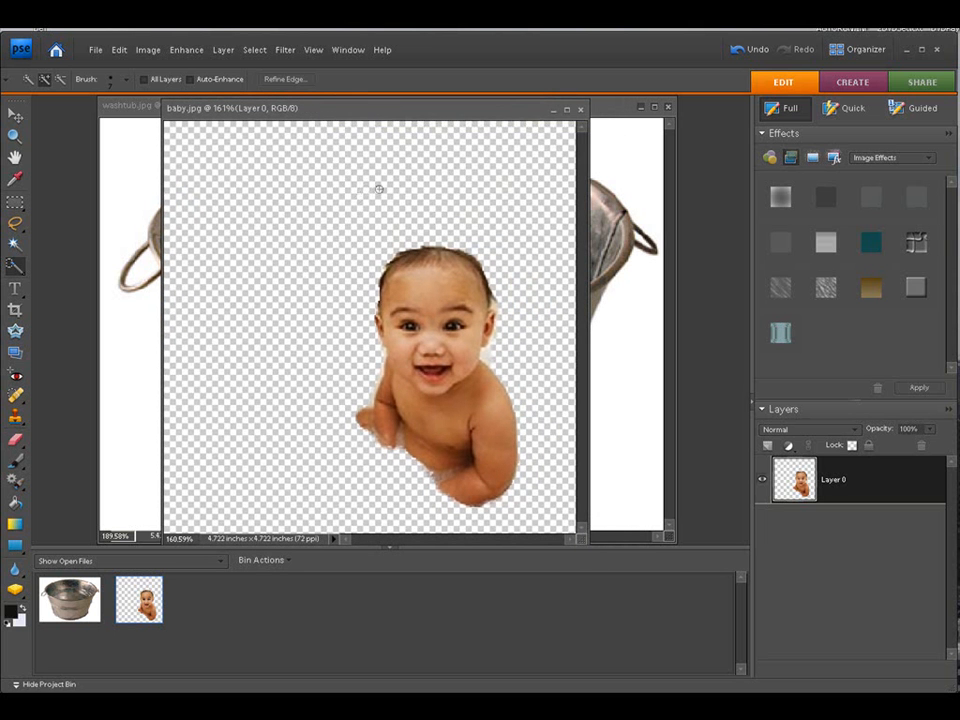
{"action": "left_click_drag", "start_coordinate": [396, 112], "coordinate": [427, 122]}
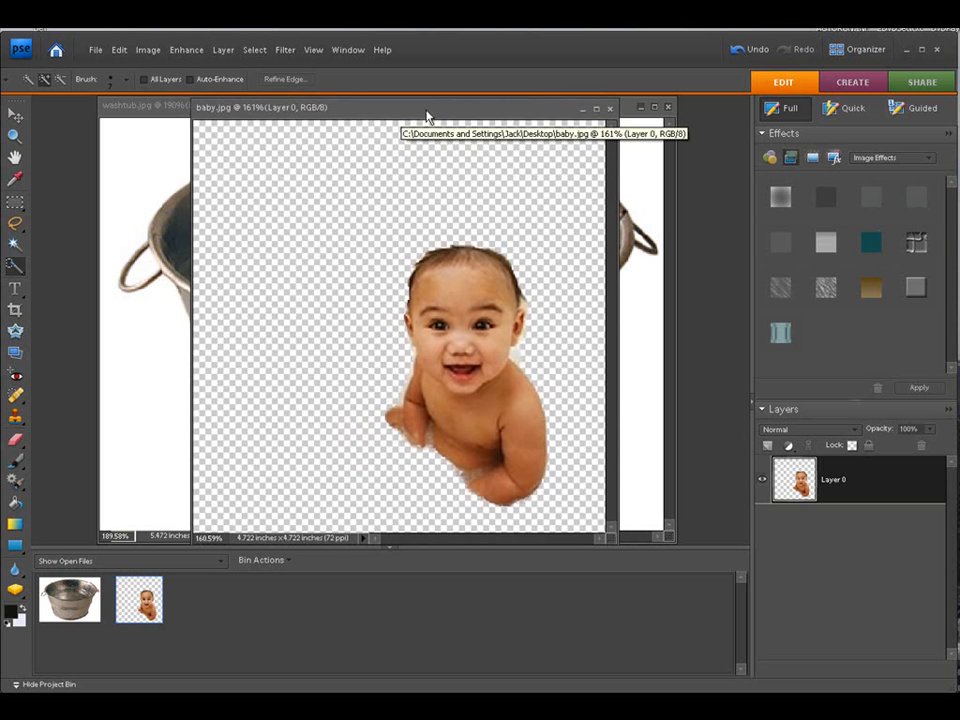
{"action": "left_click", "coordinate": [95, 49]}
{"action": "mouse_move", "coordinate": [230, 70]}
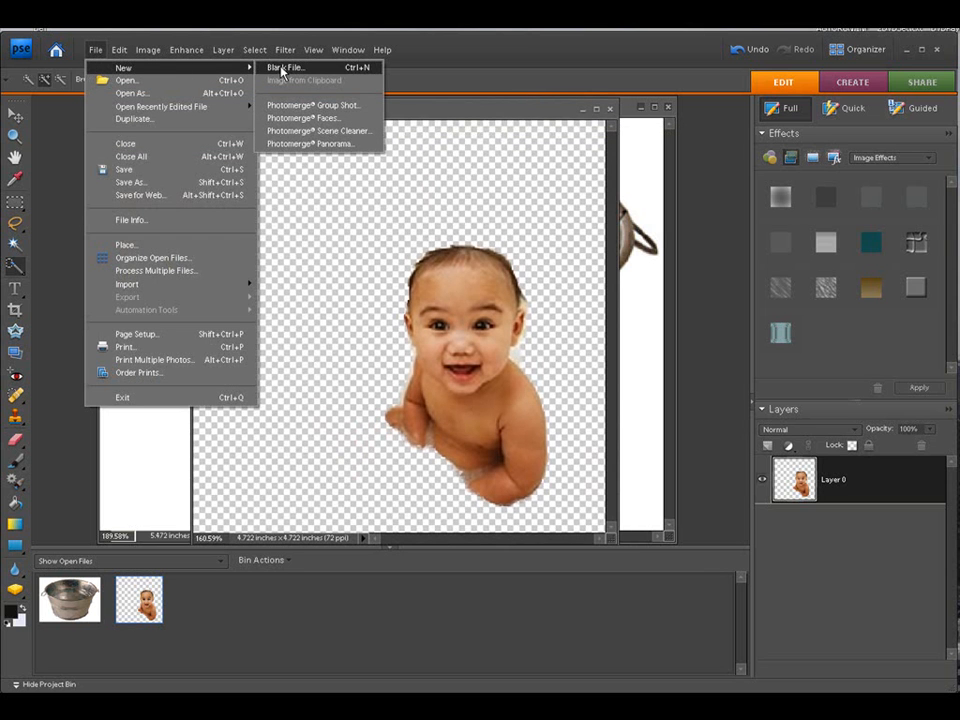
{"action": "left_click", "coordinate": [282, 68]}
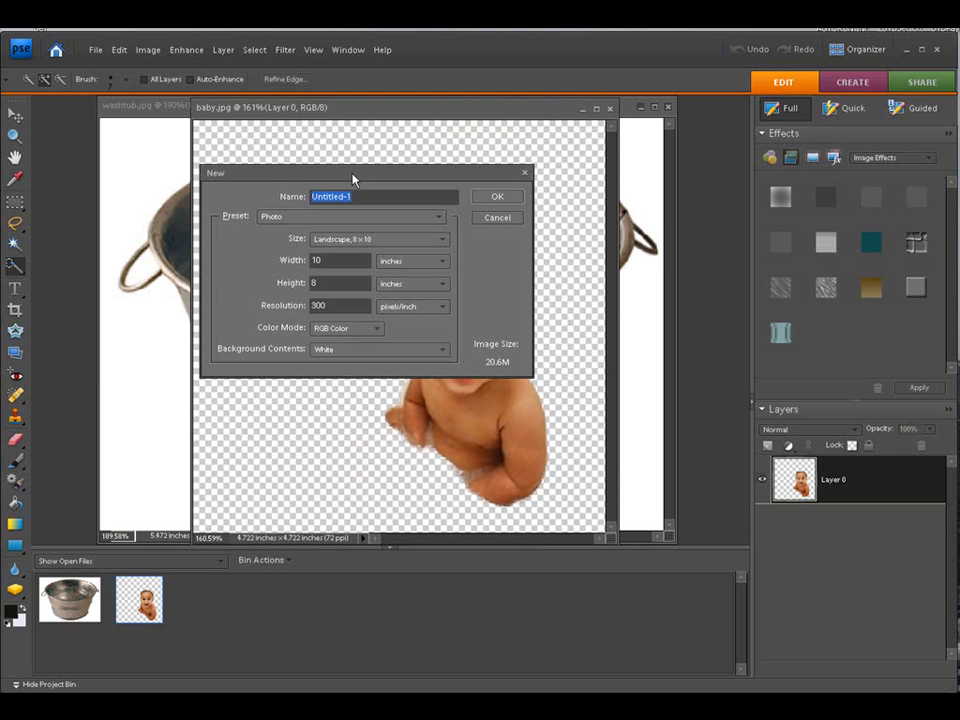
{"action": "type", "text": "babytub"}
{"action": "left_click", "coordinate": [495, 198]}
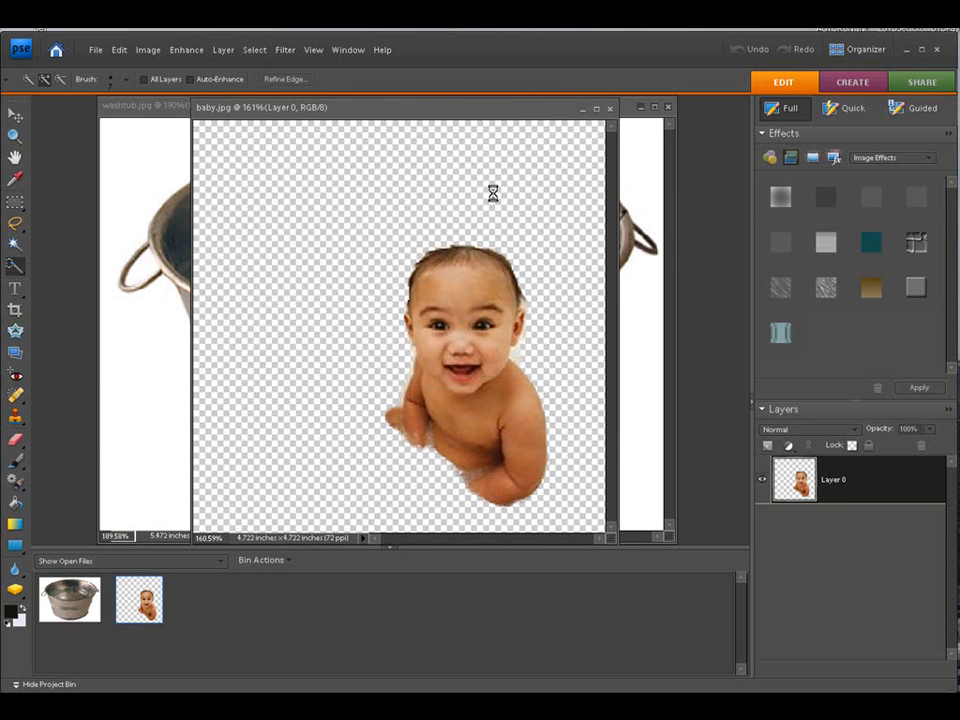
Step: Select all on the tub-body layer and drag it into the babytub document, enlarging and positioning it
{"action": "left_click_drag", "start_coordinate": [242, 126], "coordinate": [431, 156]}
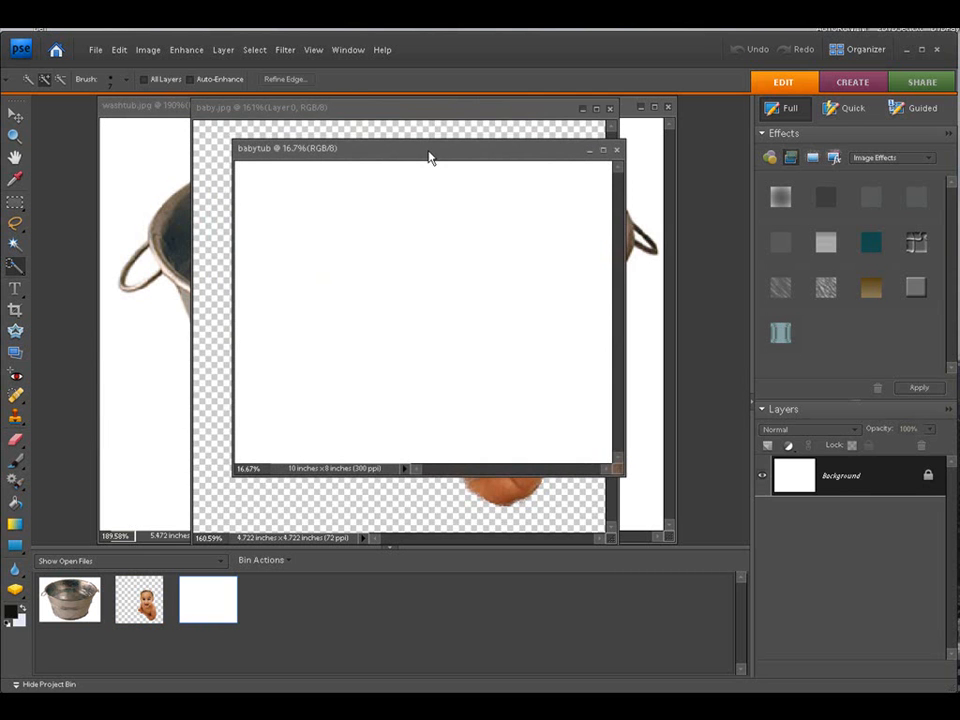
{"action": "left_click", "coordinate": [184, 103]}
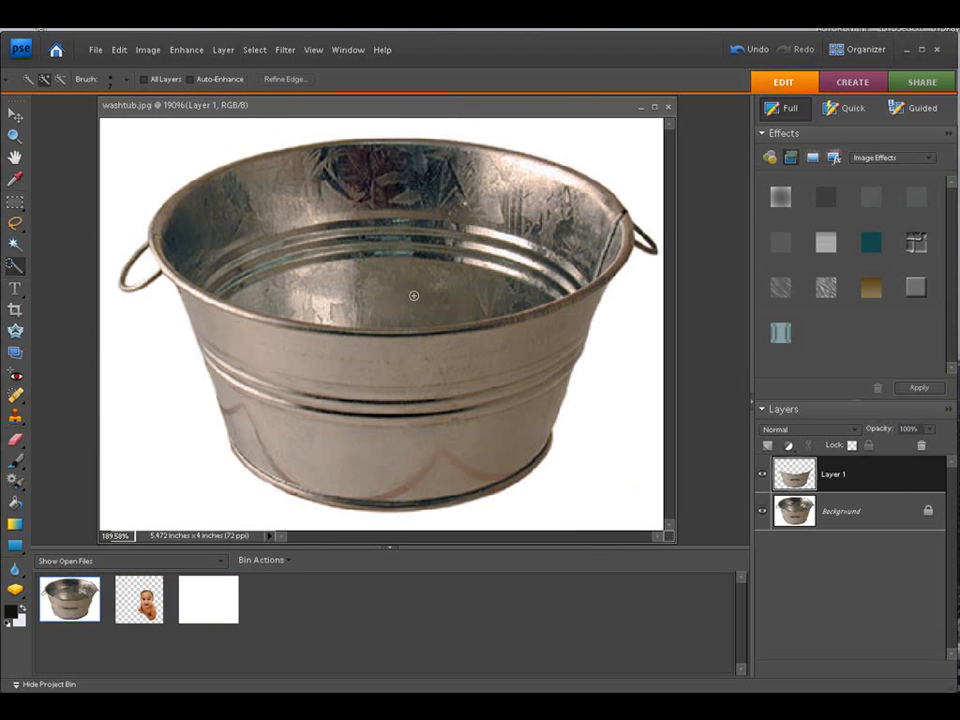
{"action": "left_click_drag", "start_coordinate": [394, 118], "coordinate": [124, 133]}
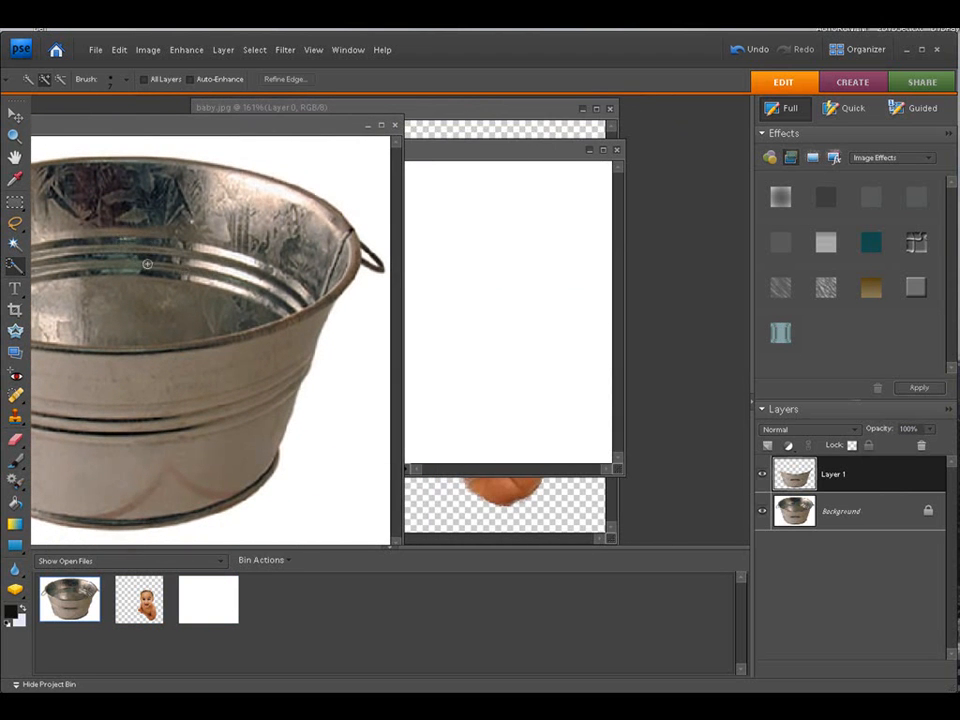
{"action": "left_click_drag", "start_coordinate": [469, 151], "coordinate": [575, 150]}
{"action": "left_click", "coordinate": [248, 228]}
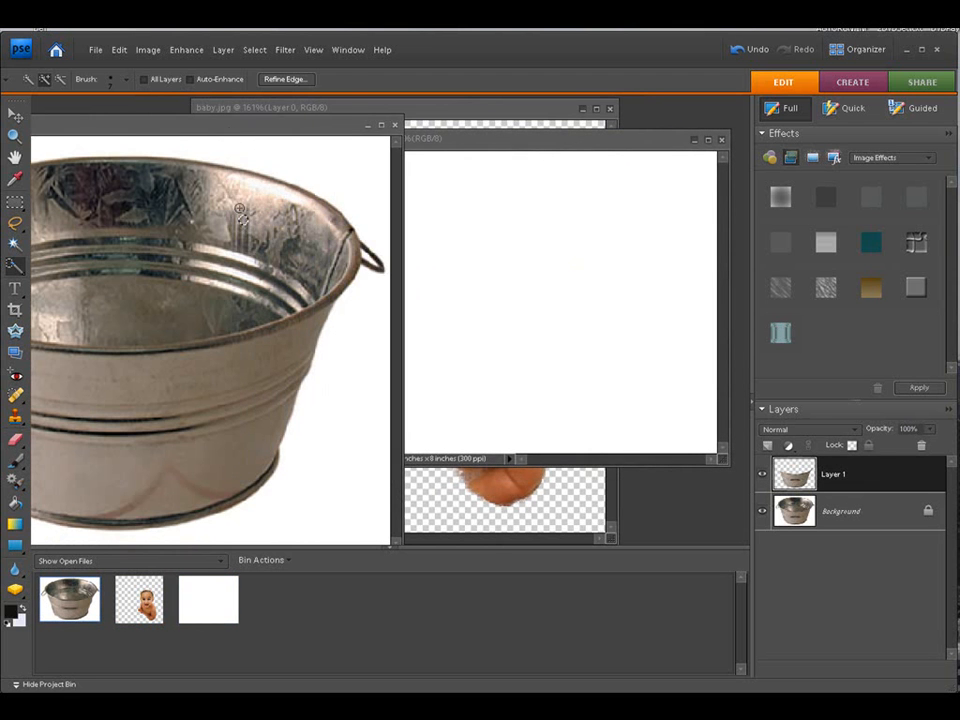
{"action": "left_click", "coordinate": [253, 50]}
{"action": "left_click", "coordinate": [256, 68]}
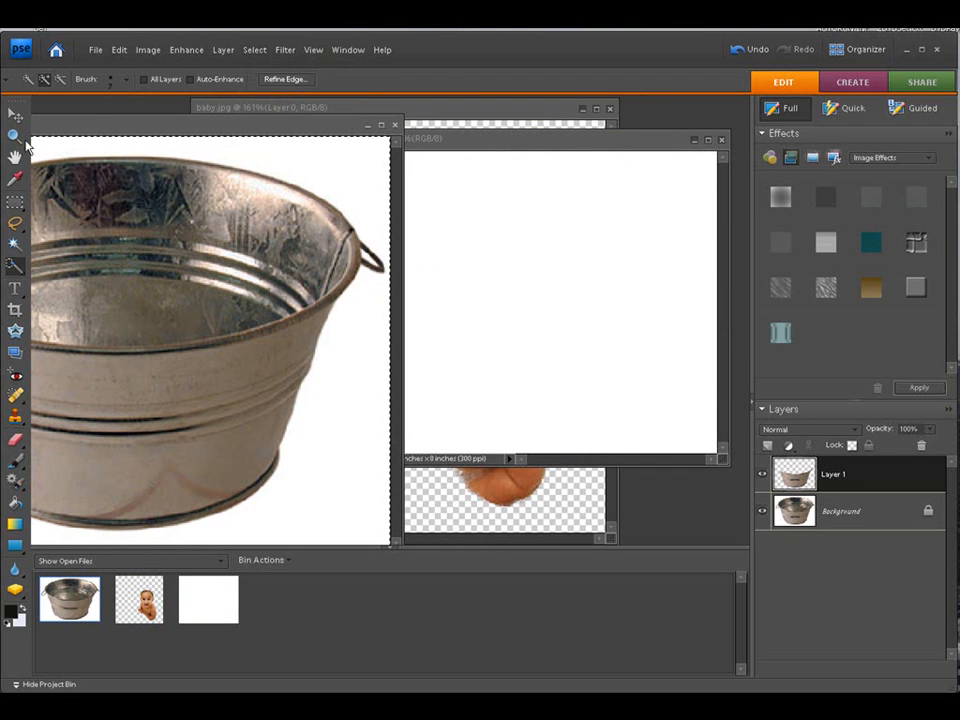
{"action": "key", "text": "v"}
{"action": "left_click_drag", "start_coordinate": [115, 313], "coordinate": [663, 447]}
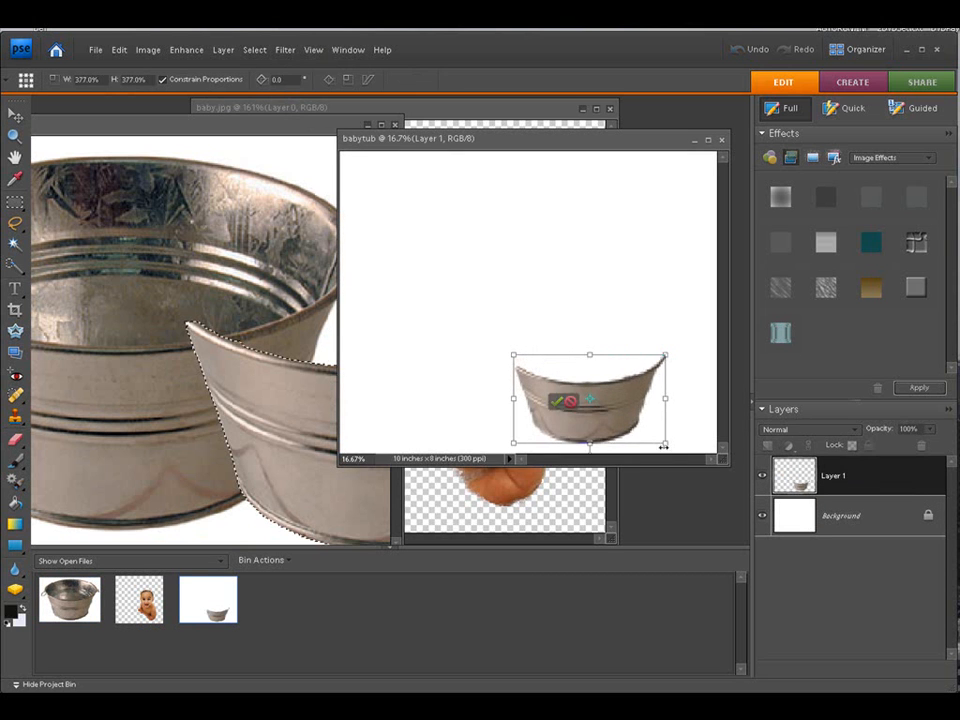
{"action": "left_click_drag", "start_coordinate": [568, 403], "coordinate": [514, 357]}
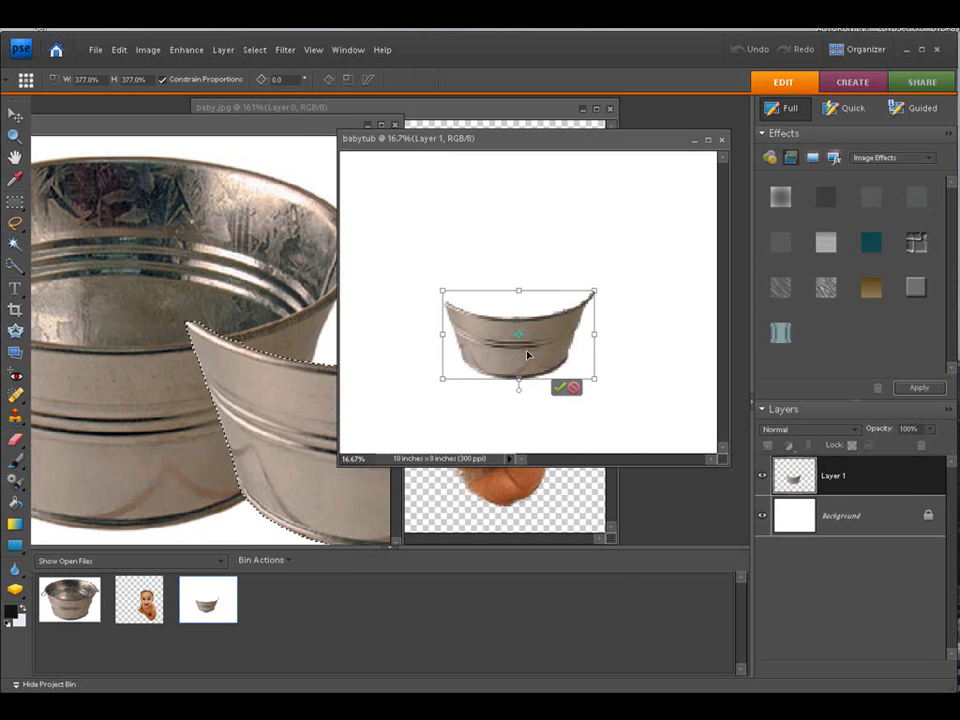
{"action": "left_click", "coordinate": [574, 389]}
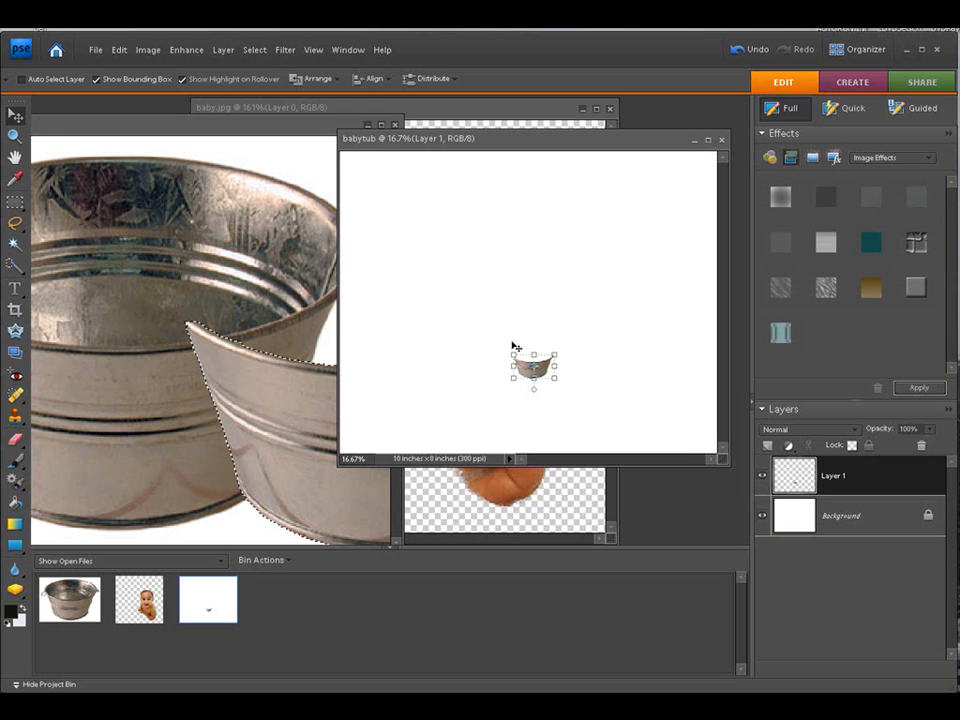
Step: Delete the copied tub-body layer from the babytub document
{"action": "key", "text": "Delete"}
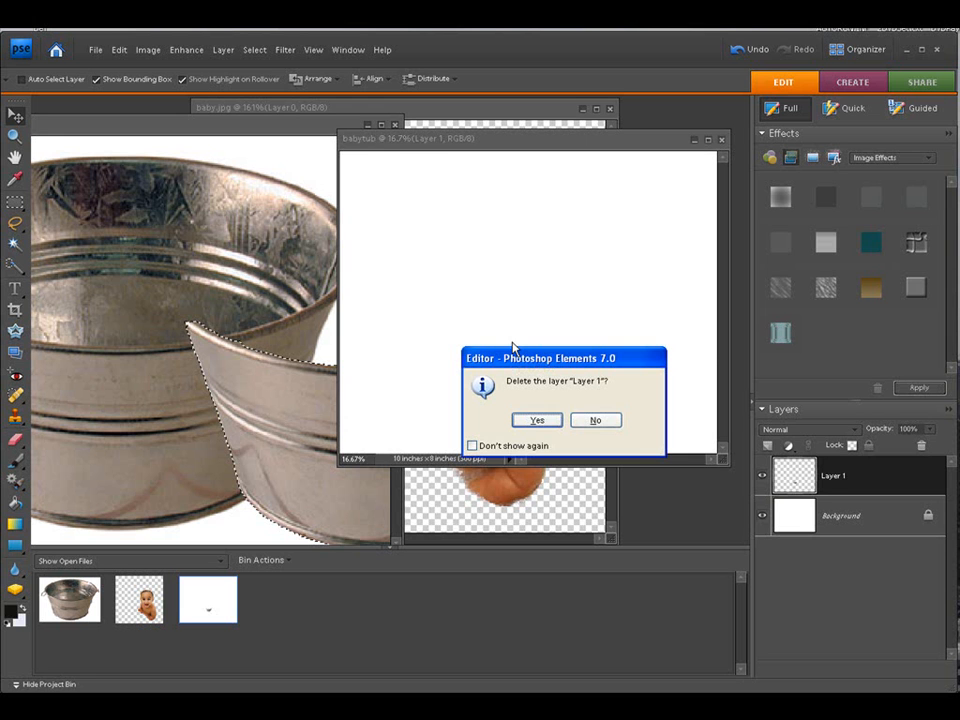
{"action": "left_click", "coordinate": [538, 423]}
Step: Copy the washtub's full Background layer into the babytub document and position it
{"action": "left_click", "coordinate": [287, 208]}
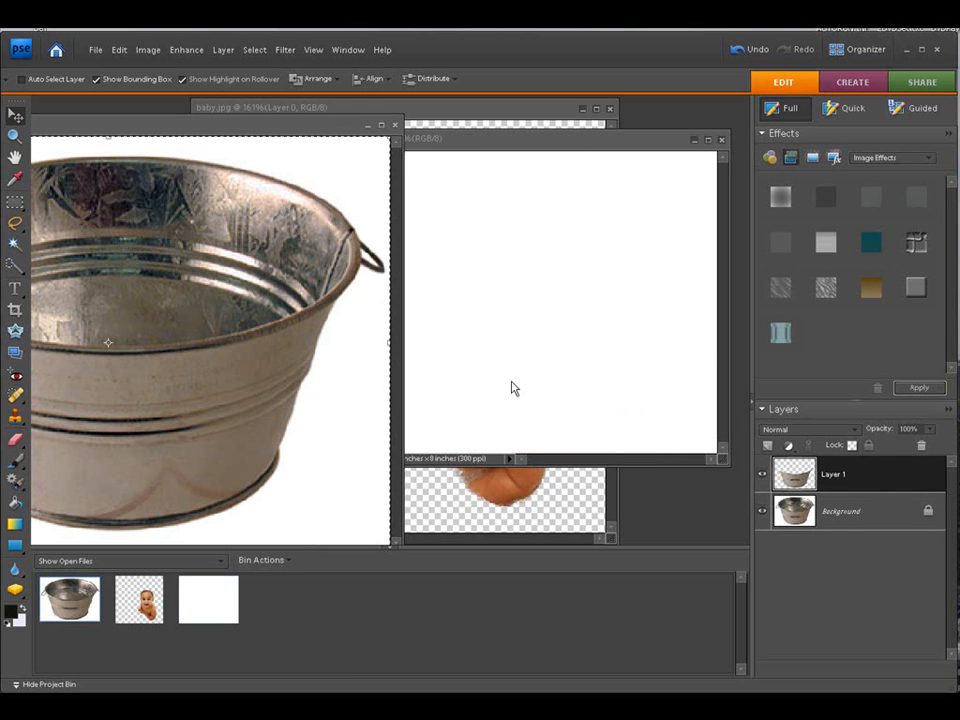
{"action": "left_click", "coordinate": [848, 516]}
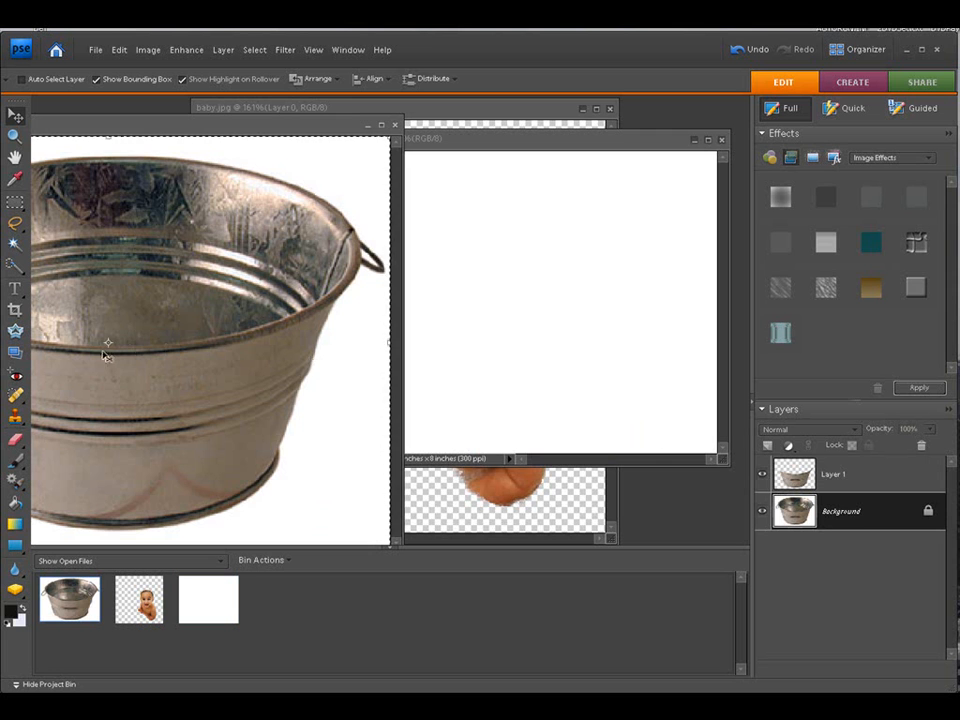
{"action": "left_click_drag", "start_coordinate": [108, 348], "coordinate": [633, 408]}
{"action": "left_click_drag", "start_coordinate": [542, 396], "coordinate": [548, 345]}
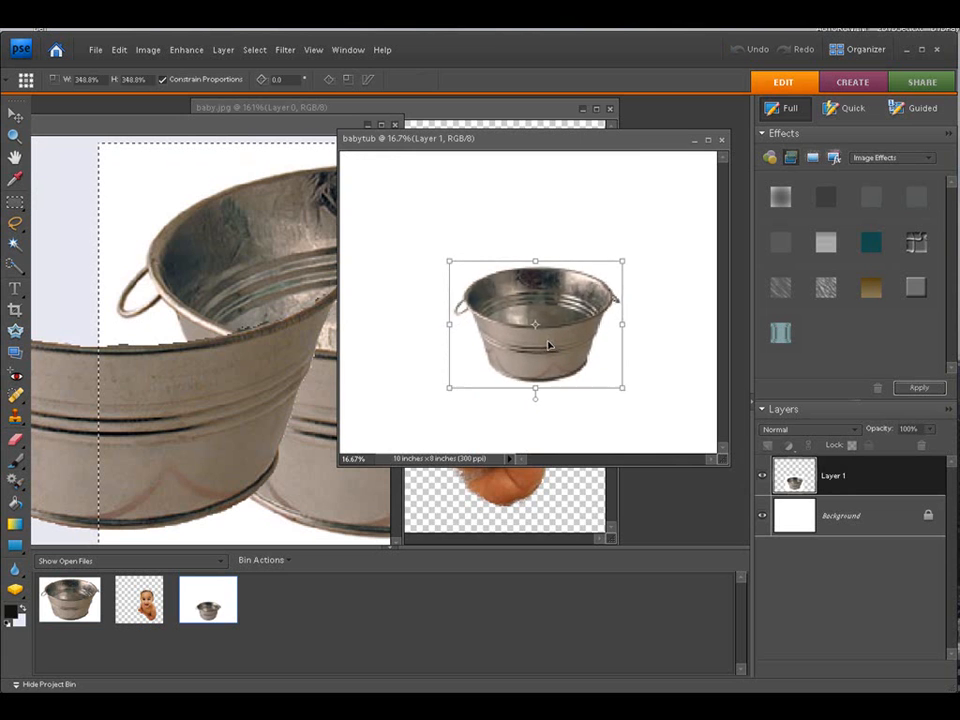
Step: Scale the tub up to about 599% and center it on the canvas, then commit the transform
{"action": "left_click_drag", "start_coordinate": [617, 390], "coordinate": [690, 442]}
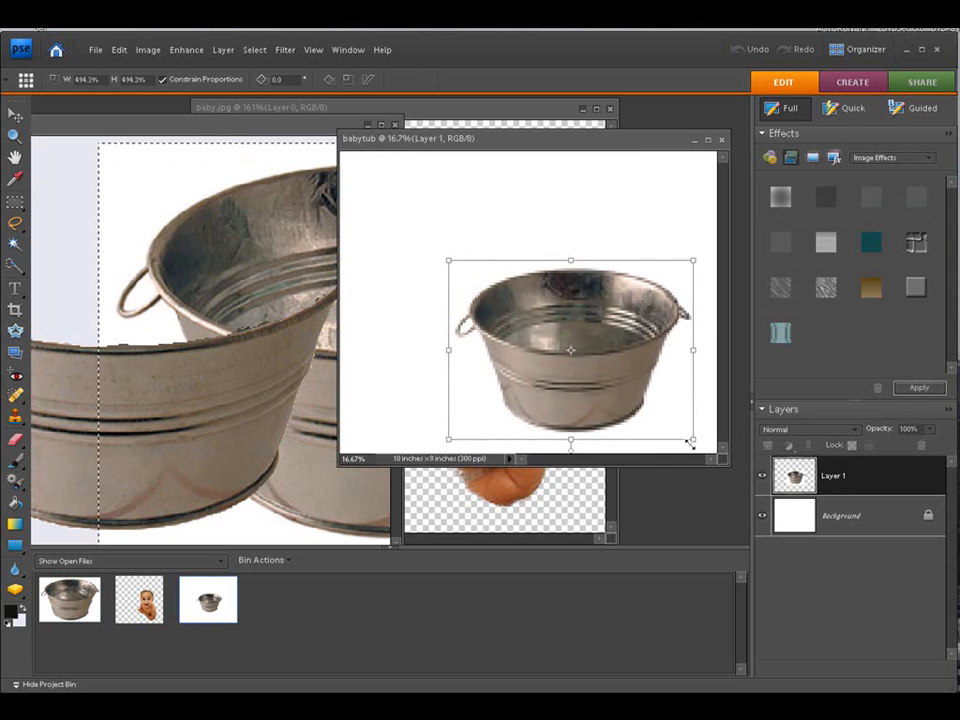
{"action": "left_click_drag", "start_coordinate": [492, 330], "coordinate": [450, 323]}
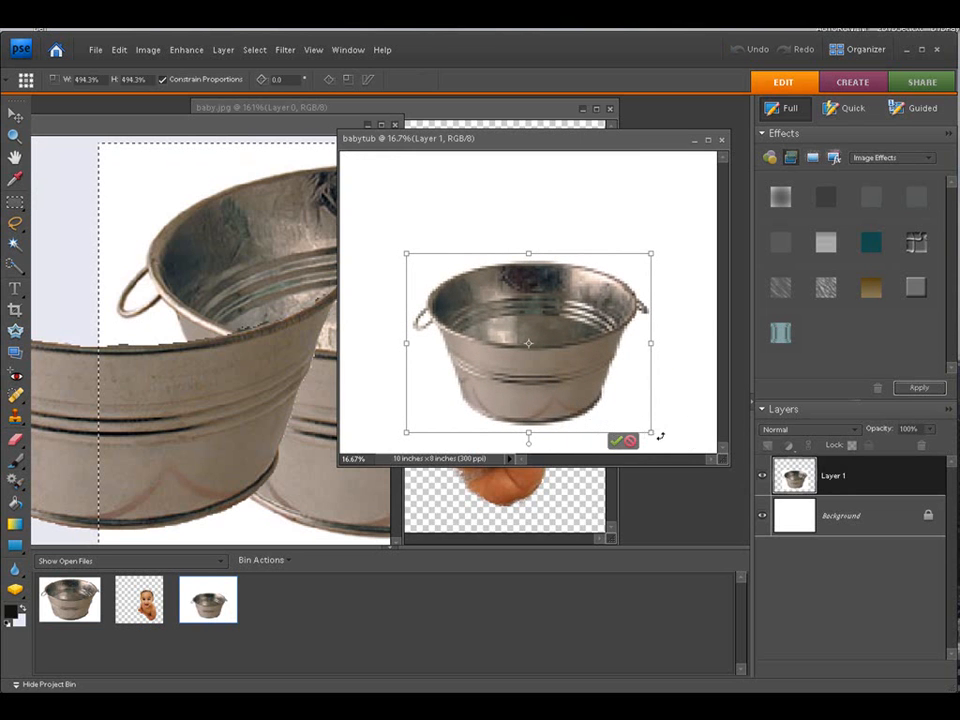
{"action": "left_click_drag", "start_coordinate": [649, 434], "coordinate": [683, 444]}
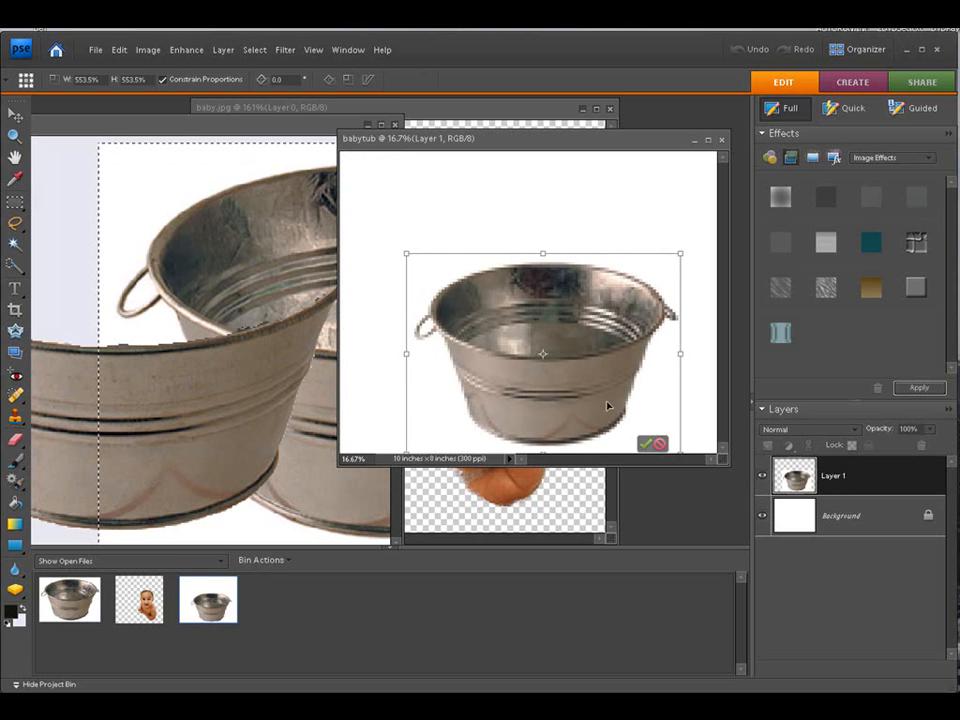
{"action": "left_click_drag", "start_coordinate": [573, 391], "coordinate": [566, 383]}
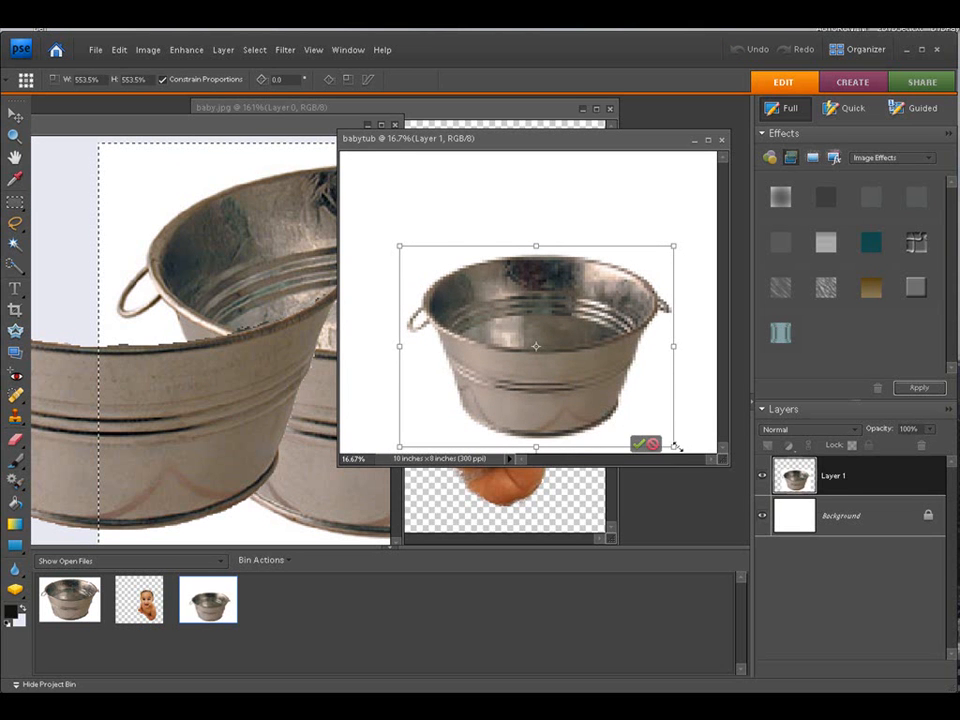
{"action": "left_click_drag", "start_coordinate": [673, 448], "coordinate": [696, 457]}
{"action": "left_click_drag", "start_coordinate": [579, 399], "coordinate": [556, 388]}
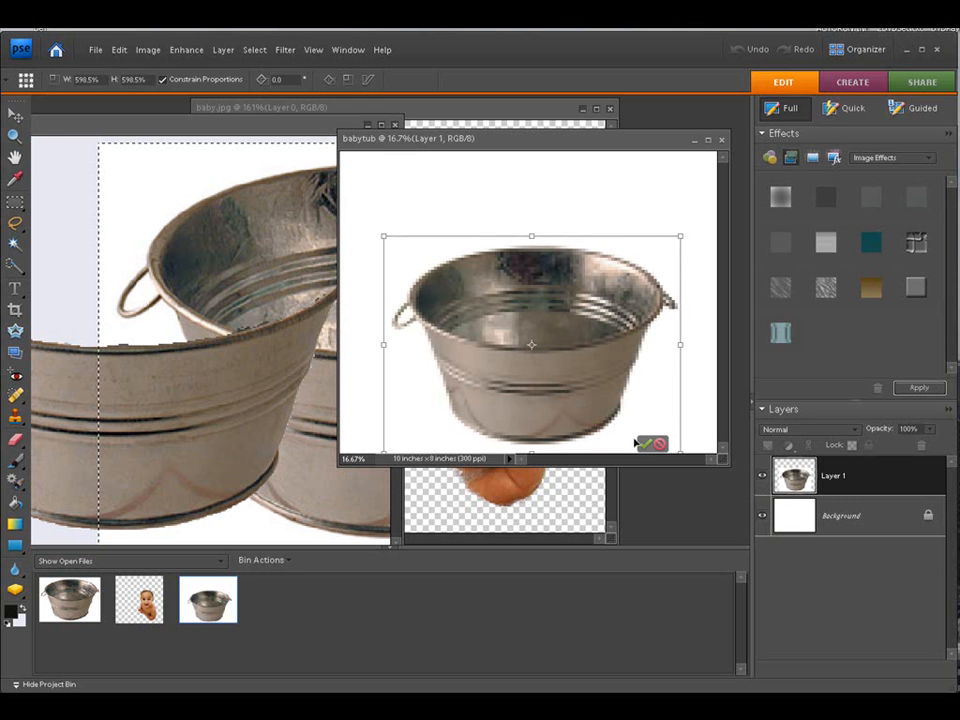
{"action": "left_click", "coordinate": [646, 445]}
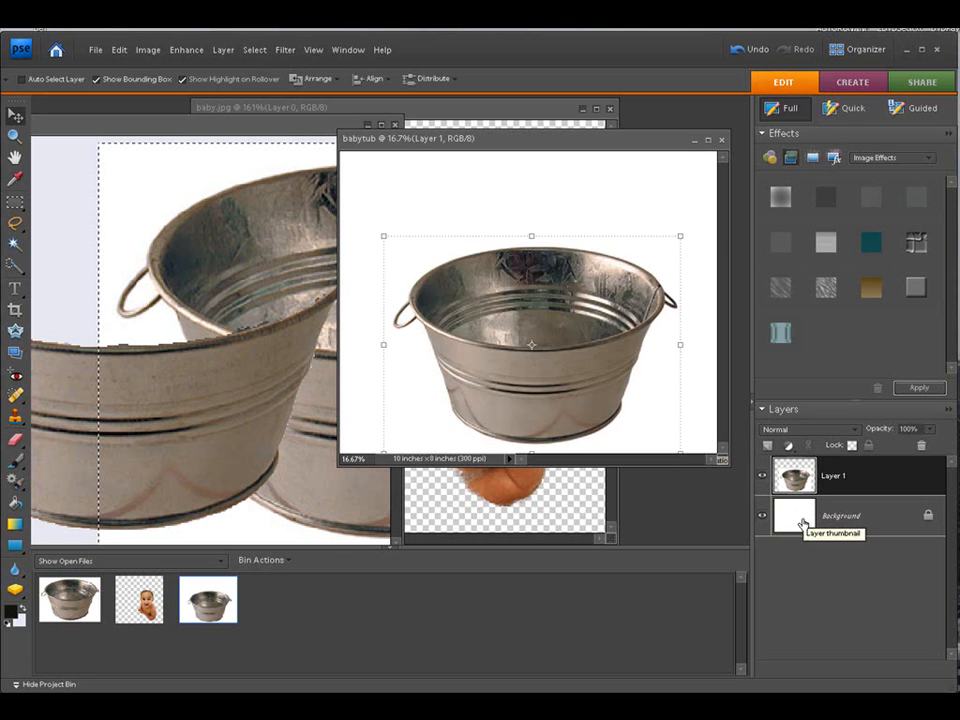
Step: Drag the extracted baby into the babytub document as a new layer over the tub
{"action": "left_click", "coordinate": [368, 111]}
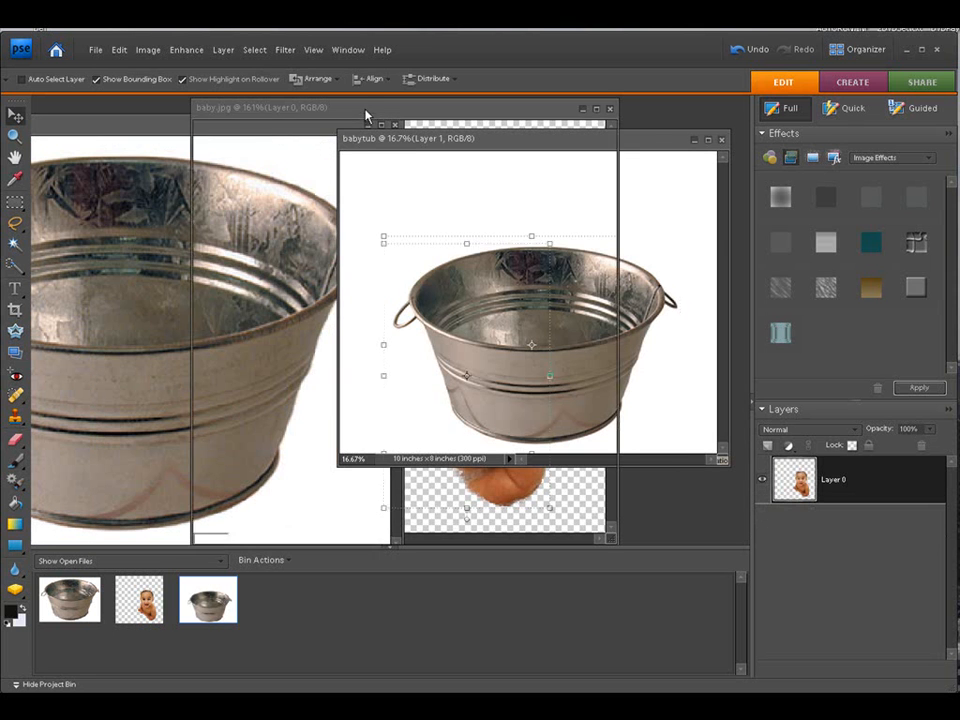
{"action": "left_click_drag", "start_coordinate": [370, 111], "coordinate": [191, 112]}
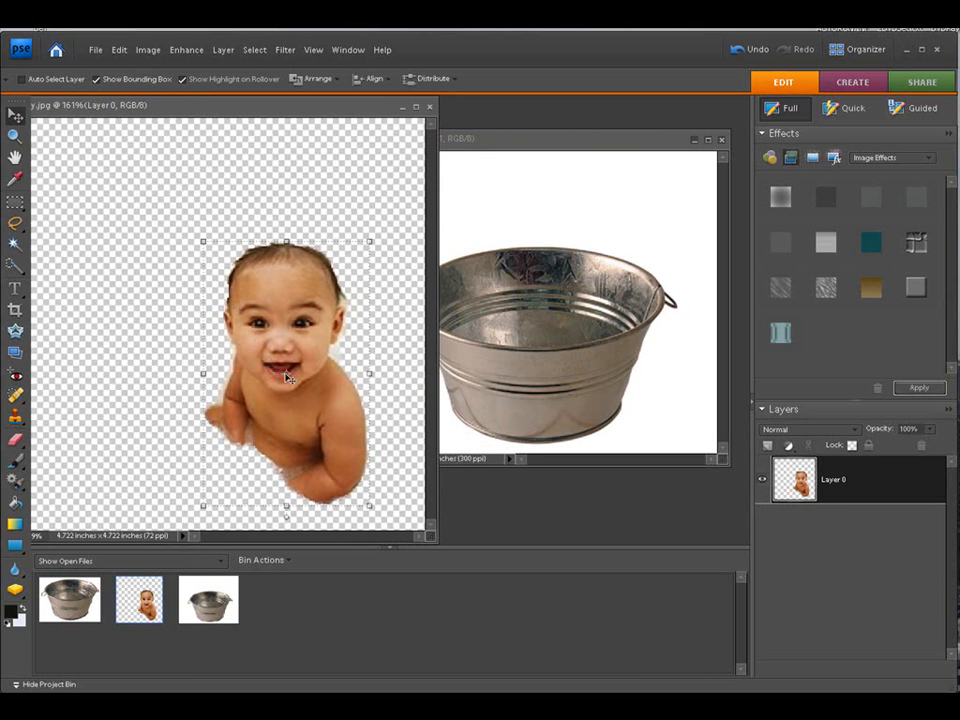
{"action": "left_click_drag", "start_coordinate": [287, 377], "coordinate": [616, 392]}
{"action": "left_click_drag", "start_coordinate": [580, 332], "coordinate": [537, 299]}
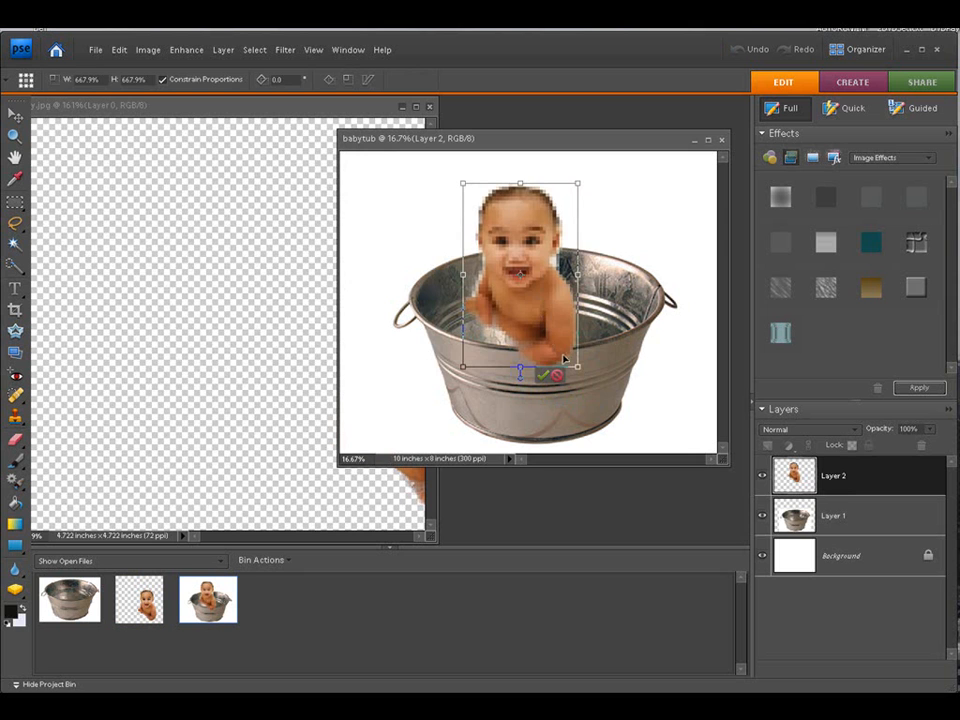
Step: Scale the baby up and position it sitting inside the tub, then commit the transform
{"action": "left_click_drag", "start_coordinate": [577, 366], "coordinate": [607, 411]}
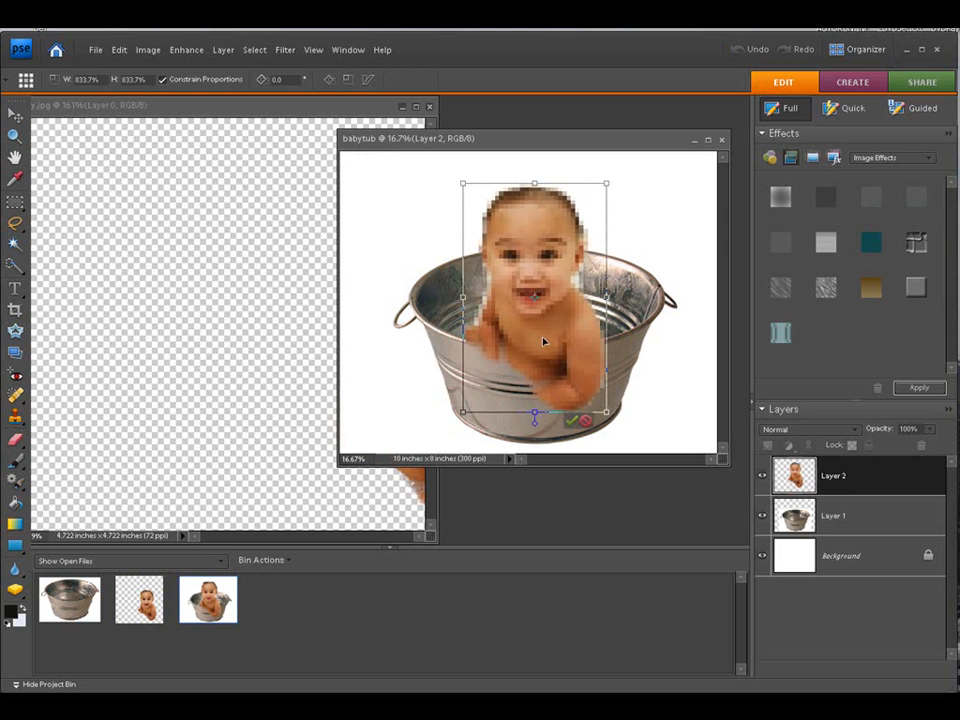
{"action": "left_click_drag", "start_coordinate": [543, 341], "coordinate": [536, 324]}
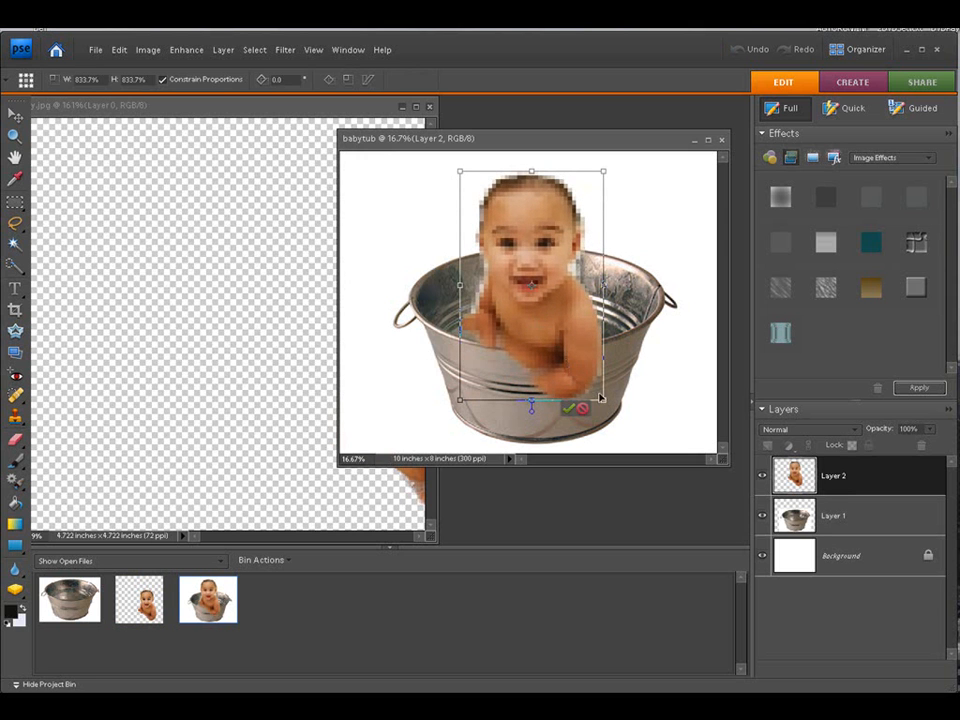
{"action": "left_click_drag", "start_coordinate": [606, 400], "coordinate": [617, 418]}
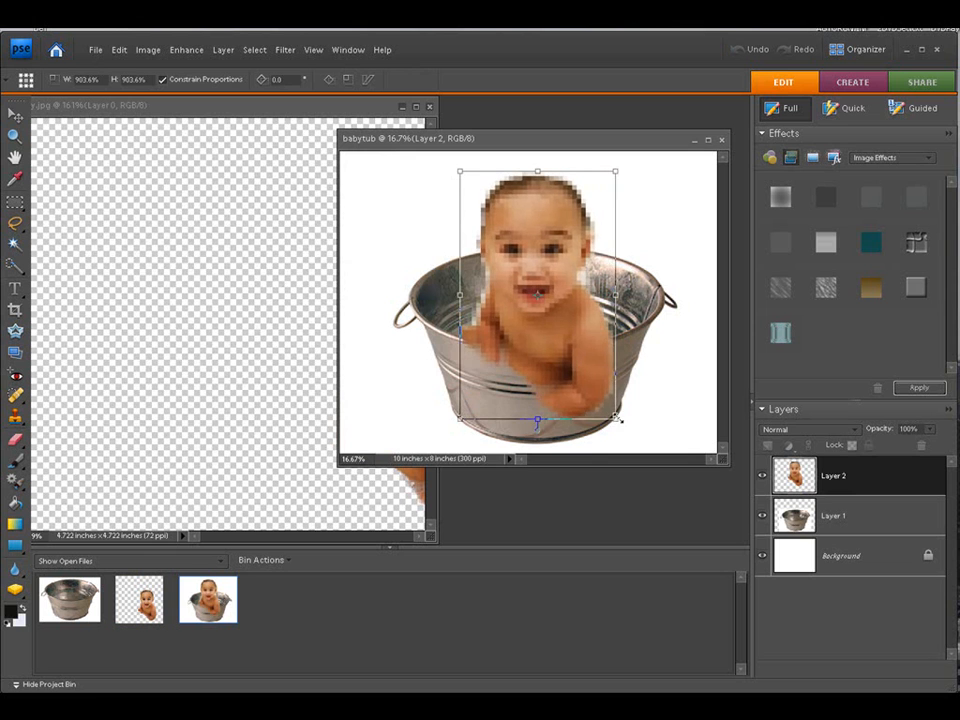
{"action": "left_click_drag", "start_coordinate": [561, 377], "coordinate": [555, 373]}
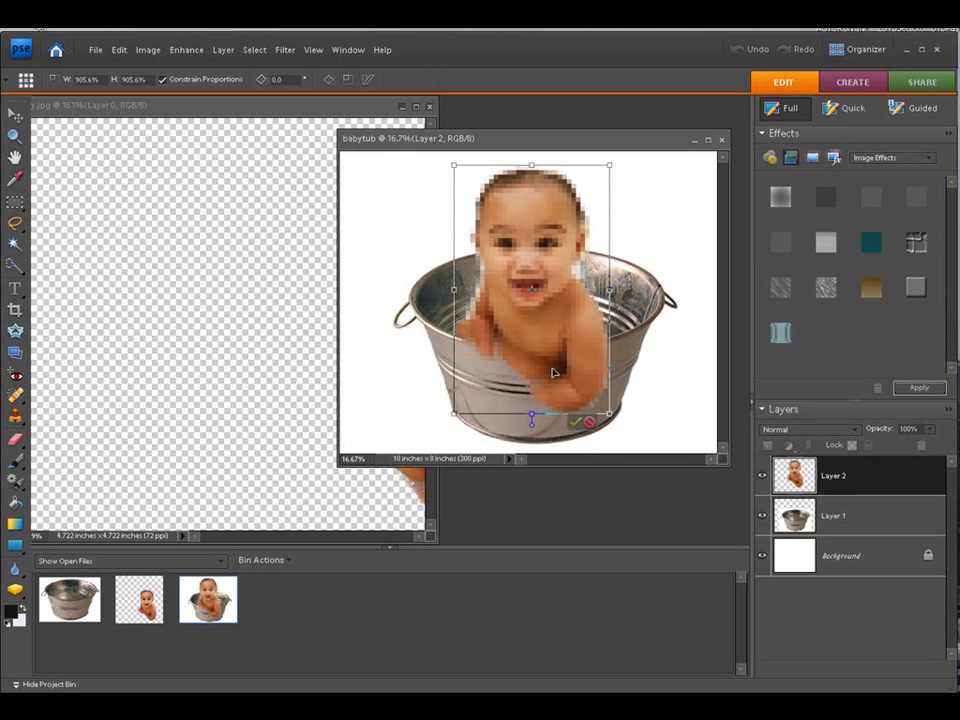
{"action": "left_click_drag", "start_coordinate": [605, 410], "coordinate": [578, 370]}
{"action": "left_click", "coordinate": [570, 412]}
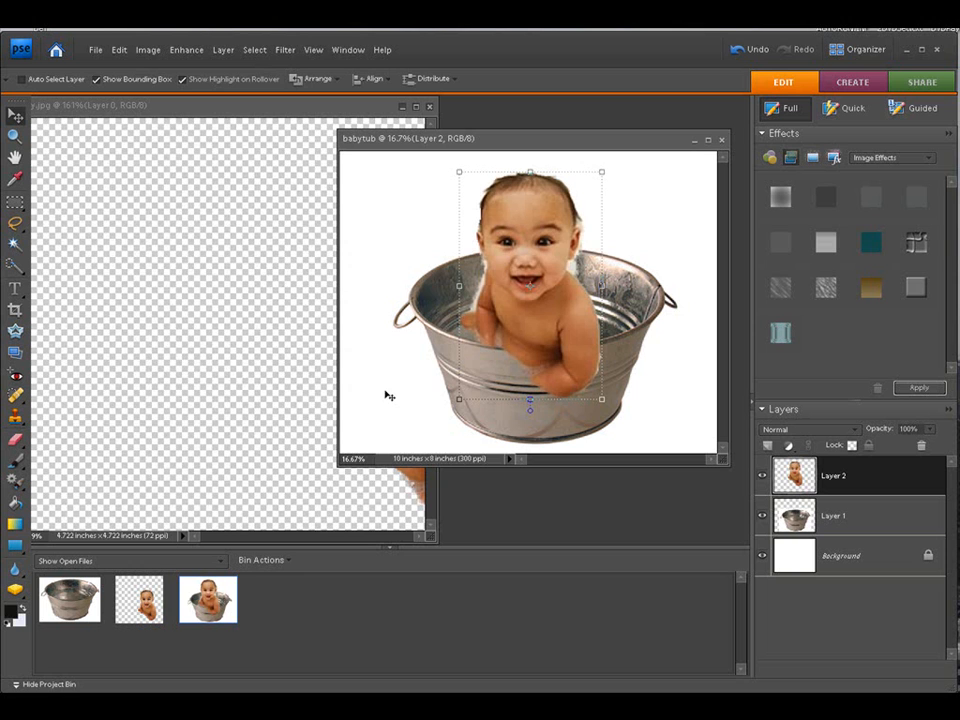
Step: Activate the washtub document and select its cut-out tub front layer
{"action": "left_click_drag", "start_coordinate": [844, 514], "coordinate": [904, 518]}
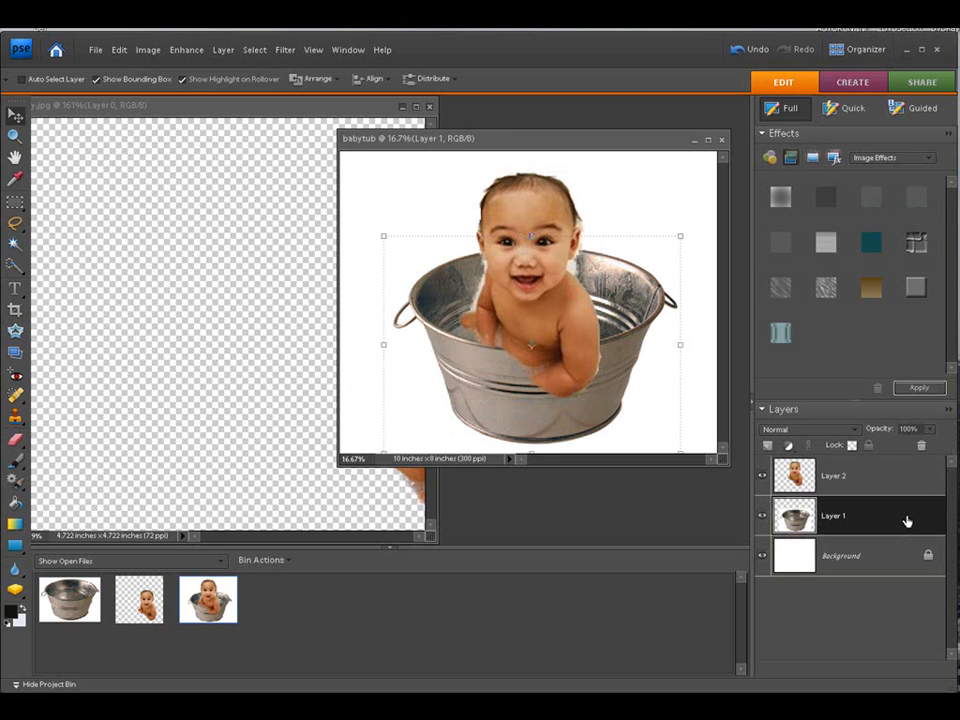
{"action": "left_click", "coordinate": [896, 552]}
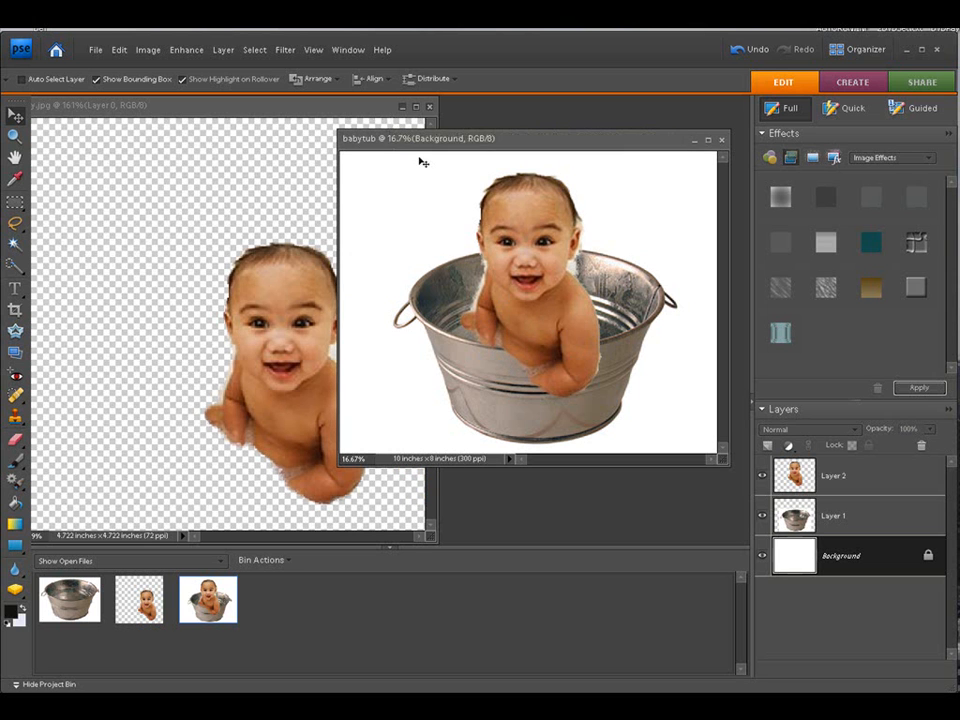
{"action": "left_click", "coordinate": [404, 106]}
{"action": "left_click_drag", "start_coordinate": [263, 126], "coordinate": [345, 112]}
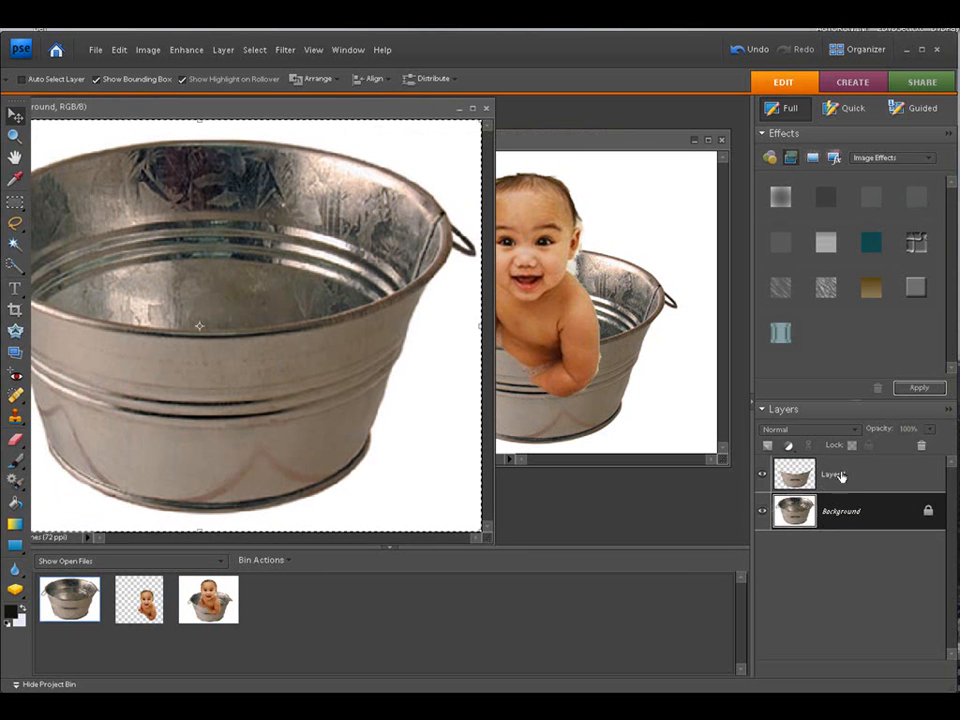
{"action": "left_click", "coordinate": [838, 476]}
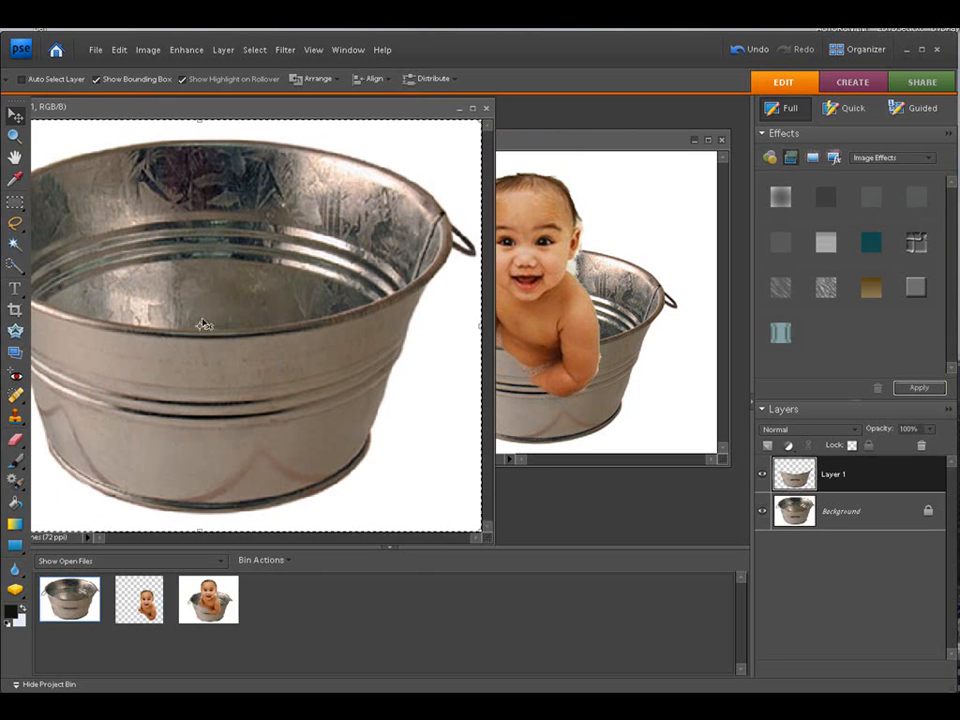
{"action": "left_click_drag", "start_coordinate": [244, 108], "coordinate": [184, 103]}
{"action": "left_click_drag", "start_coordinate": [141, 318], "coordinate": [543, 356]}
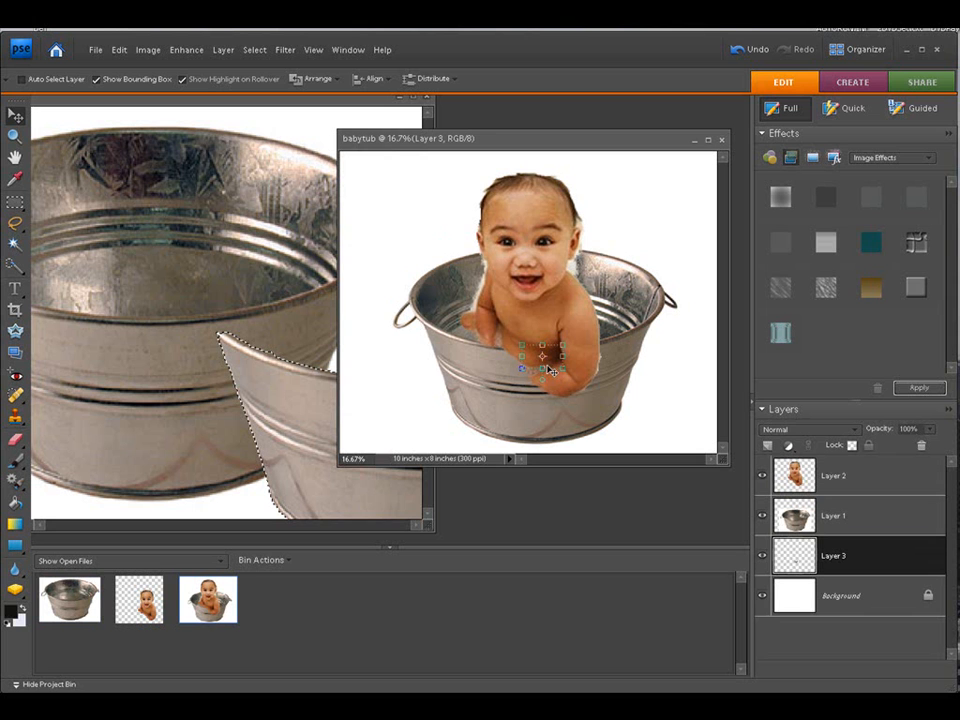
{"action": "left_click_drag", "start_coordinate": [562, 370], "coordinate": [653, 421]}
{"action": "left_click_drag", "start_coordinate": [582, 382], "coordinate": [497, 349]}
{"action": "left_click_drag", "start_coordinate": [570, 388], "coordinate": [645, 417]}
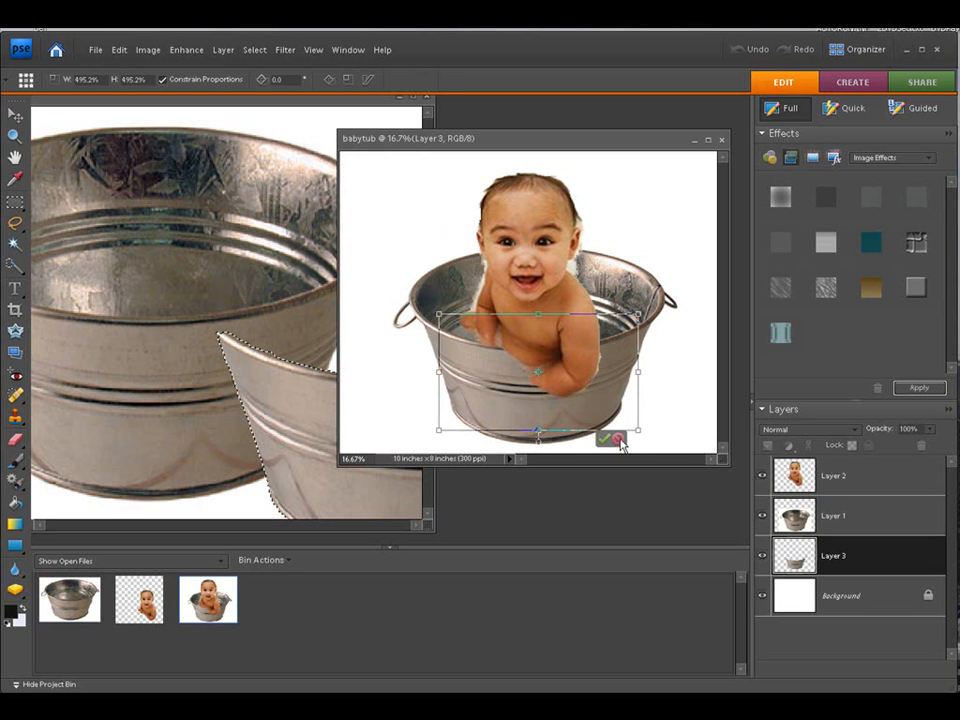
{"action": "left_click", "coordinate": [617, 440]}
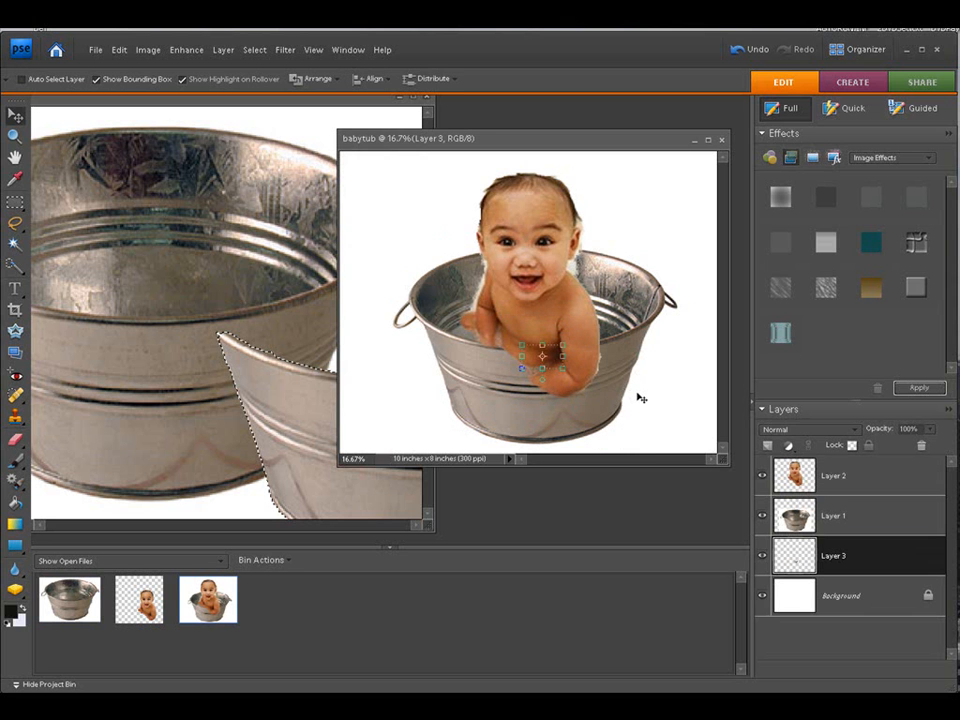
{"action": "key", "text": "Delete"}
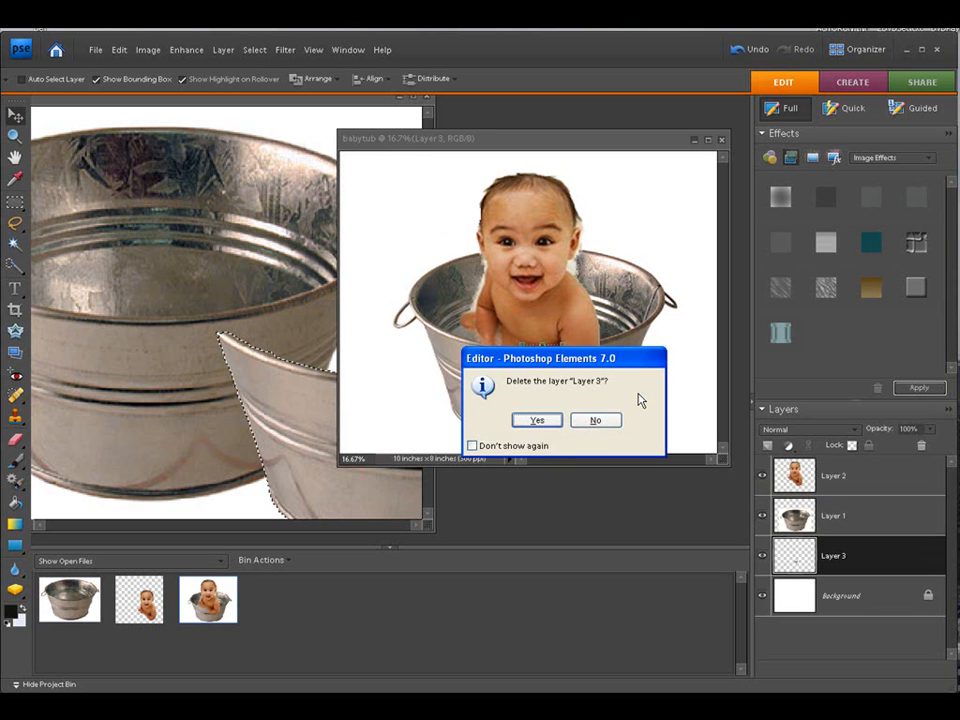
{"action": "left_click", "coordinate": [536, 420]}
Step: Hide the washtub document's Background layer so only the tub front cutout shows
{"action": "left_click", "coordinate": [285, 248]}
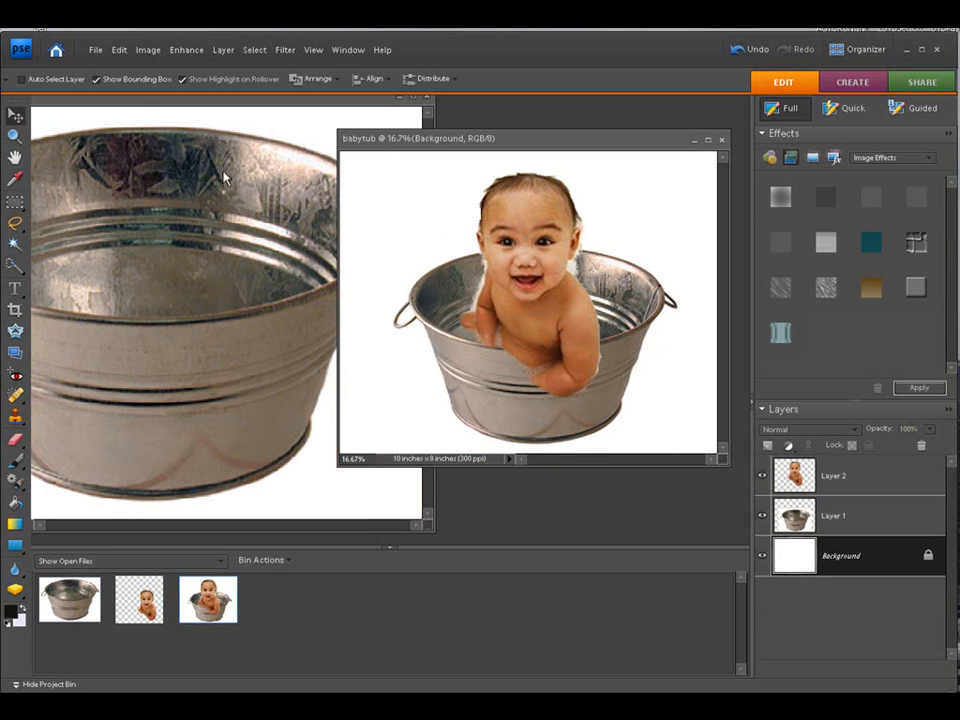
{"action": "left_click", "coordinate": [762, 511]}
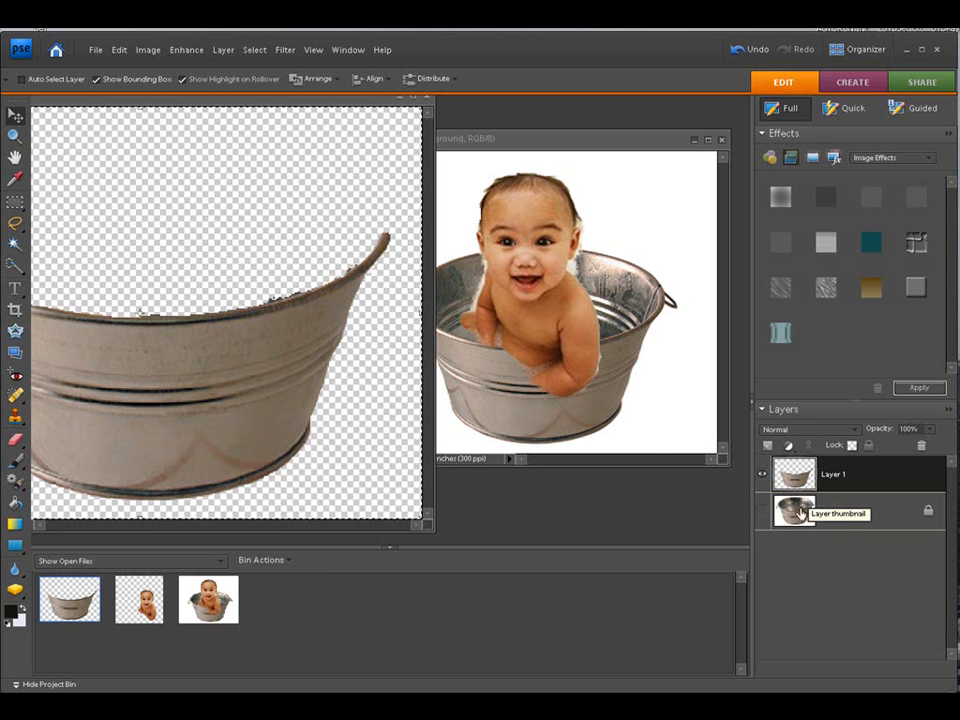
{"action": "left_click", "coordinate": [763, 511]}
{"action": "left_click", "coordinate": [763, 512]}
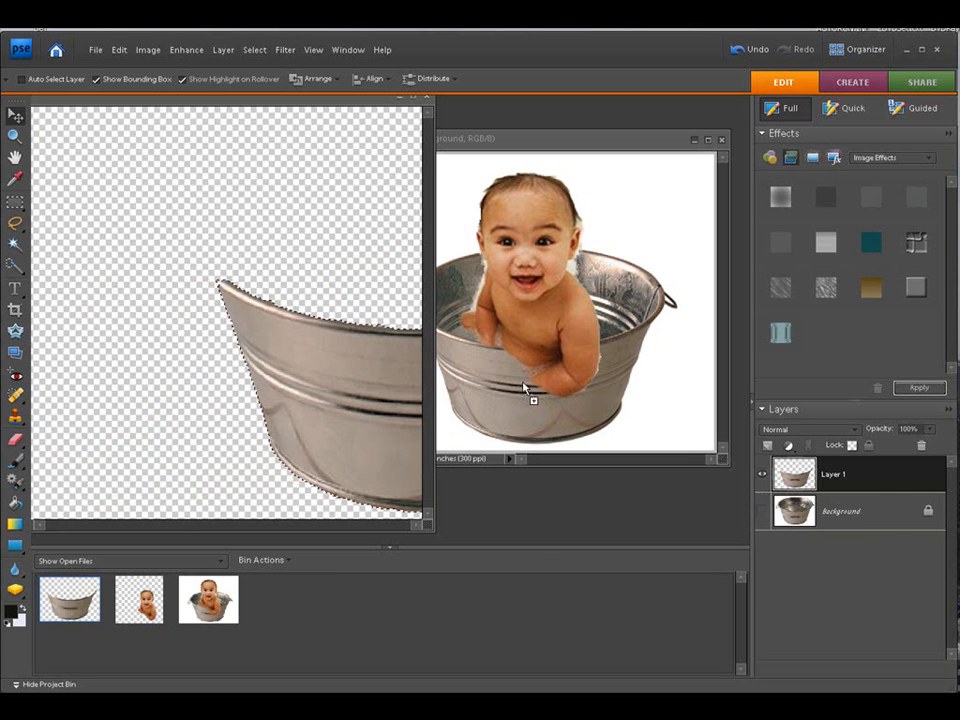
Step: Drag the tub front cutout into babytub as a new layer, scale it to about 703%, and commit
{"action": "left_click", "coordinate": [524, 385]}
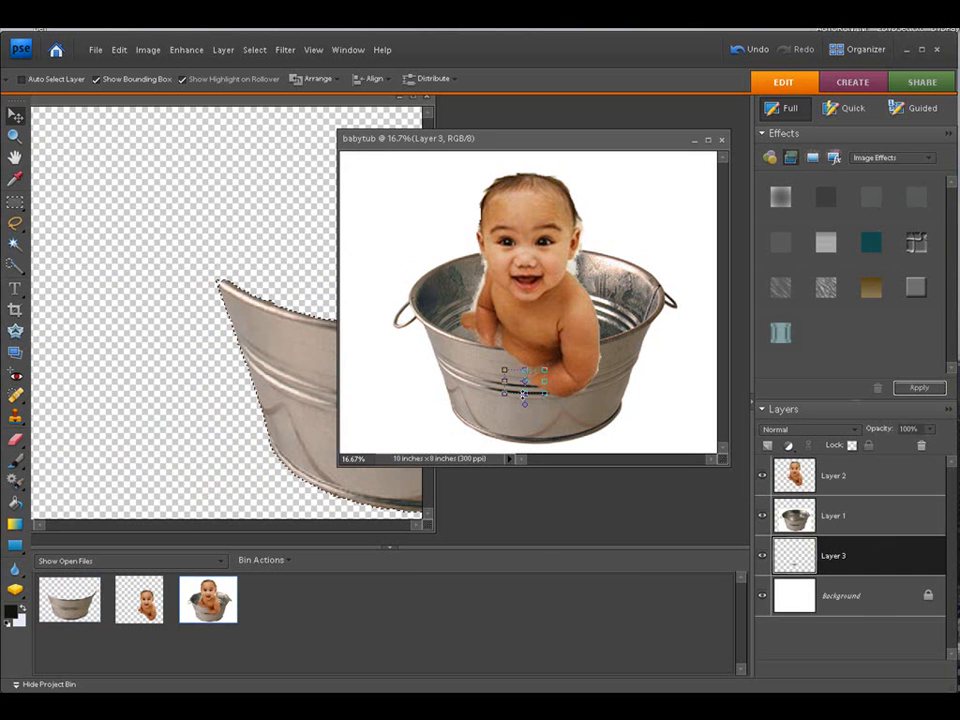
{"action": "left_click_drag", "start_coordinate": [530, 391], "coordinate": [528, 387]}
{"action": "left_click_drag", "start_coordinate": [455, 342], "coordinate": [681, 452]}
{"action": "left_click_drag", "start_coordinate": [577, 384], "coordinate": [540, 308]}
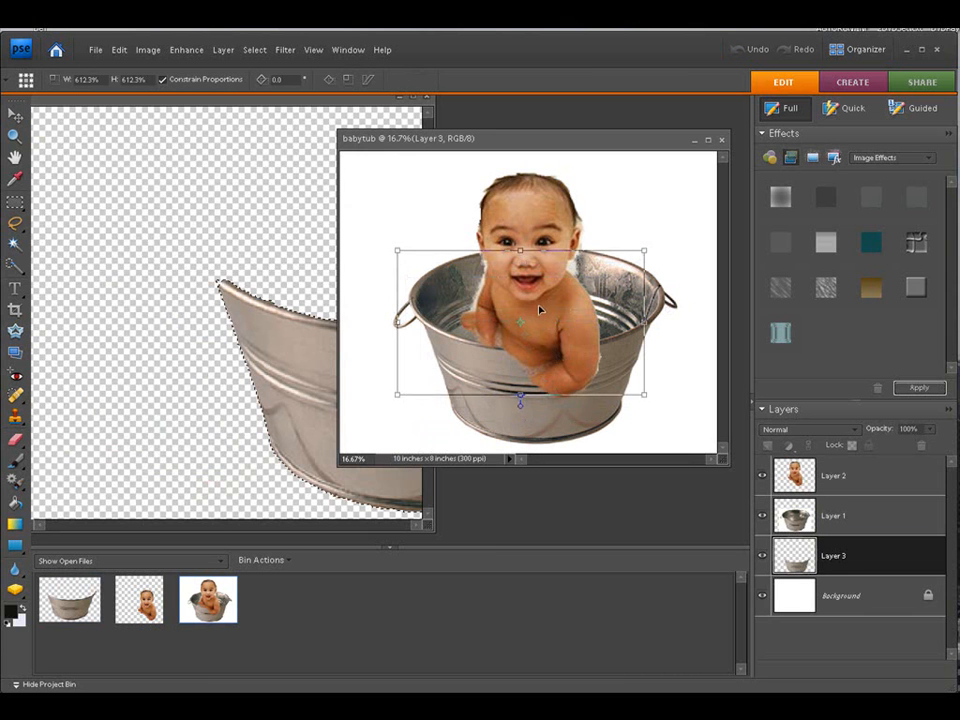
{"action": "left_click_drag", "start_coordinate": [645, 393], "coordinate": [679, 421]}
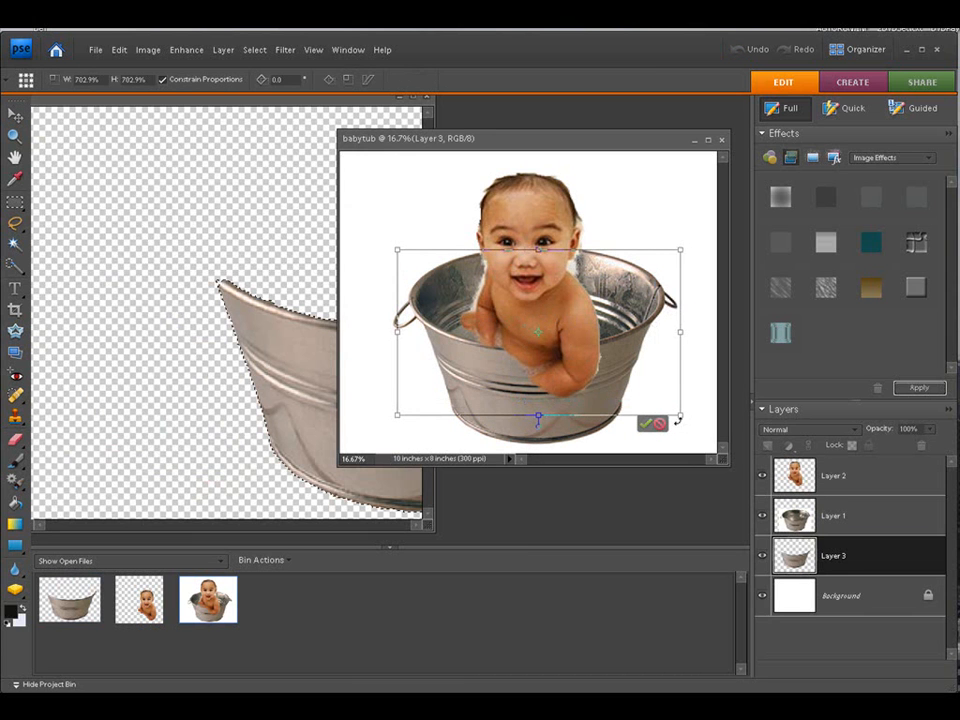
{"action": "key", "text": "Return"}
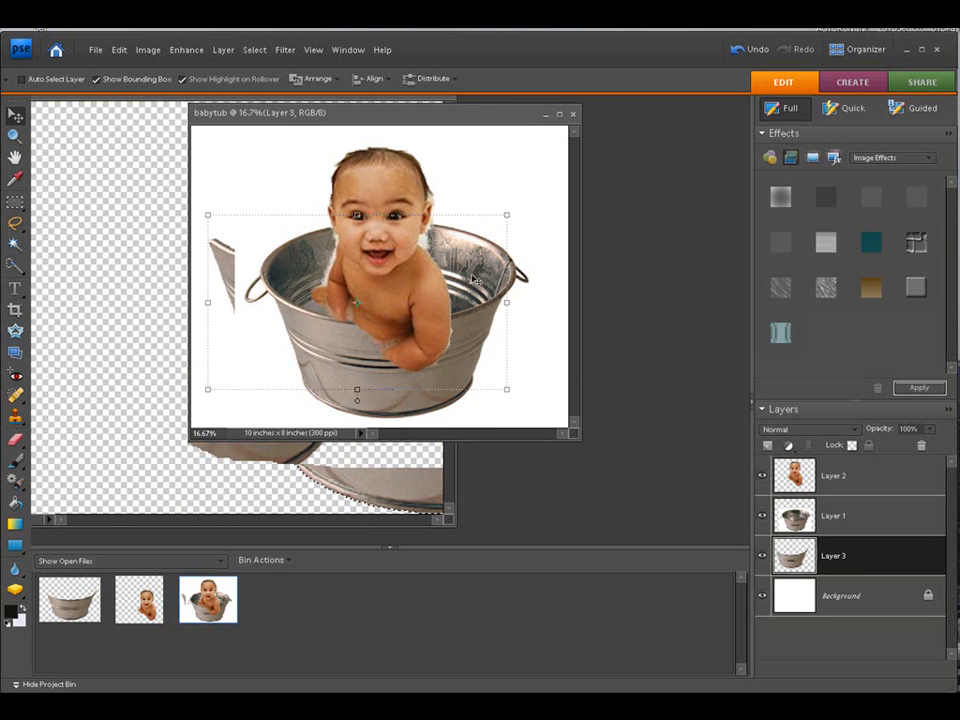
Step: Reposition the tub front over the tub and move its layer above the baby layer
{"action": "left_click_drag", "start_coordinate": [370, 120], "coordinate": [382, 130]}
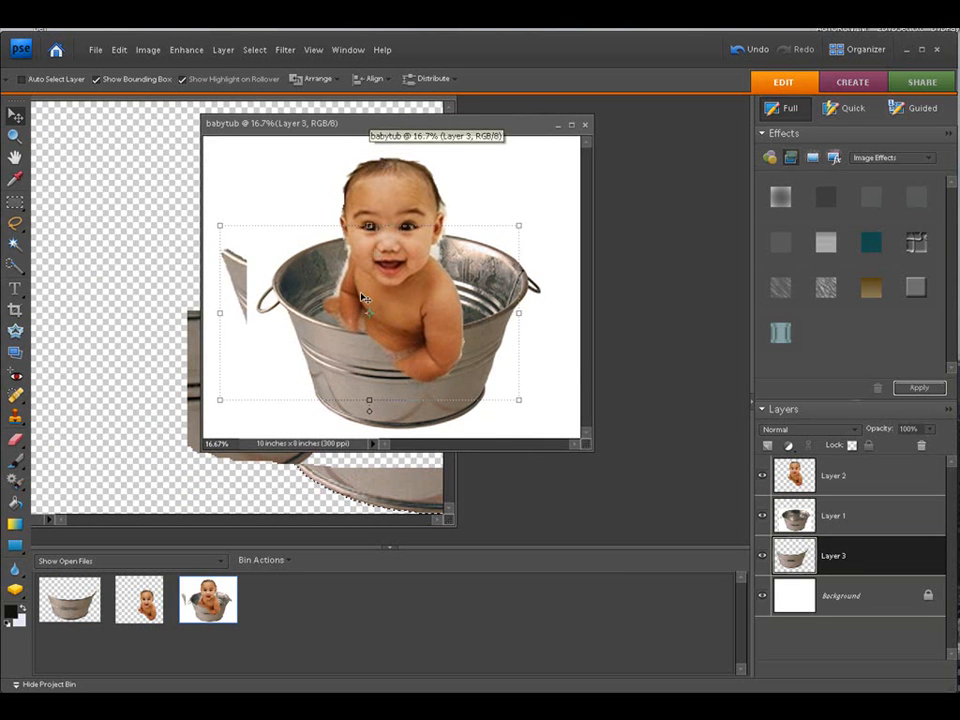
{"action": "left_click_drag", "start_coordinate": [368, 317], "coordinate": [407, 358]}
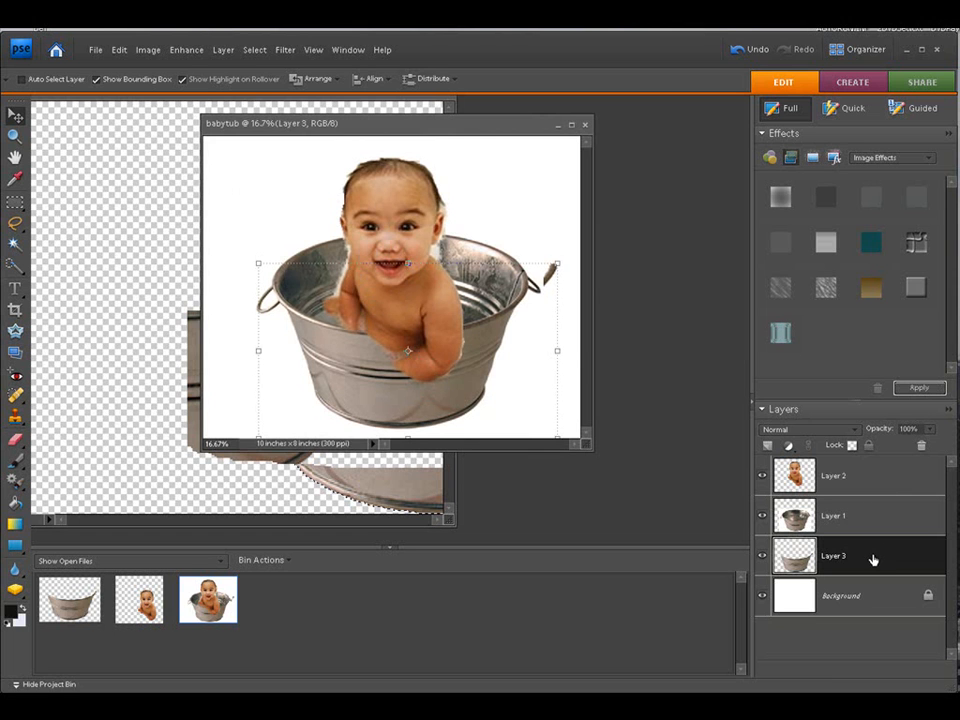
{"action": "left_click_drag", "start_coordinate": [873, 467], "coordinate": [874, 467]}
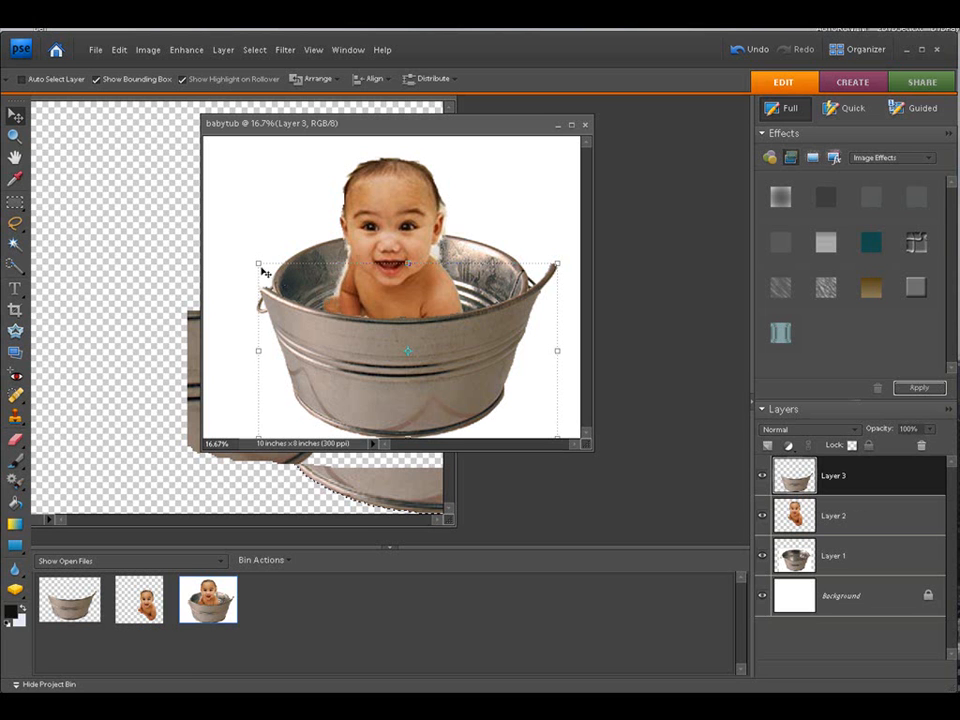
Step: Rescale the tub front to about 82% so it aligns with the tub body, then commit the transform
{"action": "left_click_drag", "start_coordinate": [256, 262], "coordinate": [279, 310]}
{"action": "left_click_drag", "start_coordinate": [420, 412], "coordinate": [395, 405]}
{"action": "left_click_drag", "start_coordinate": [270, 281], "coordinate": [289, 290]}
{"action": "left_click_drag", "start_coordinate": [459, 389], "coordinate": [456, 388]}
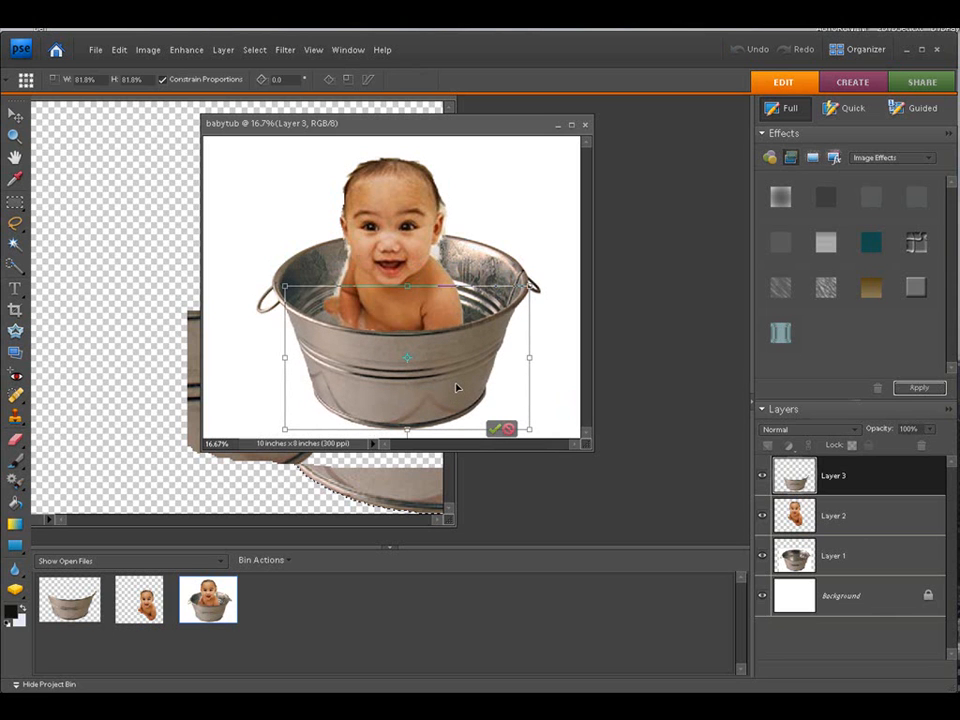
{"action": "left_click", "coordinate": [496, 430]}
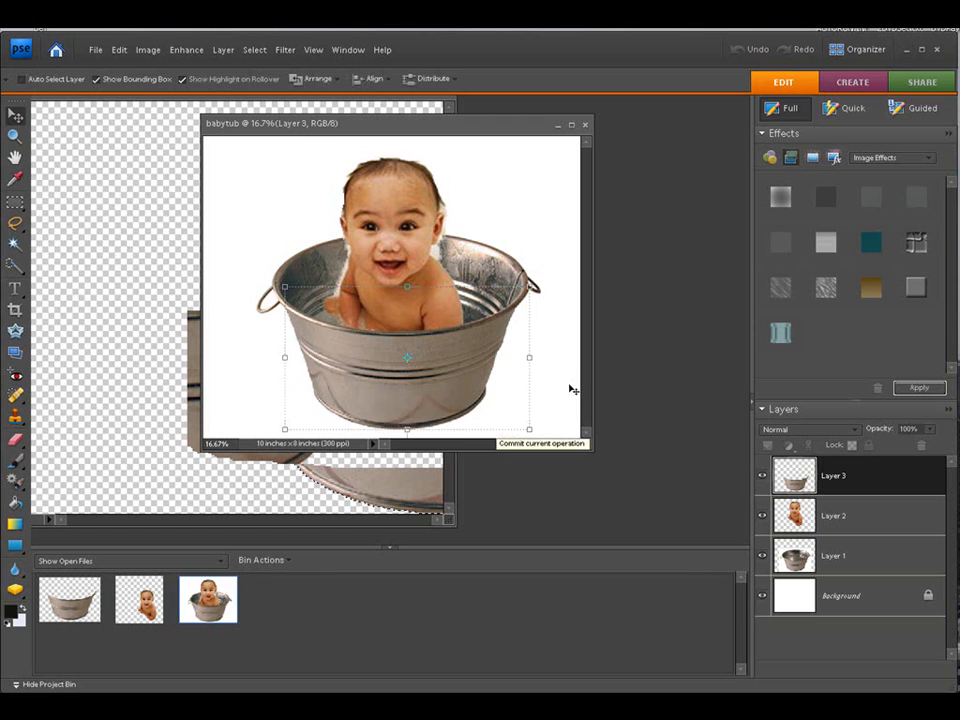
Step: Switch to the Organizer and open the babyhat photo for full editing
{"action": "left_click", "coordinate": [858, 557]}
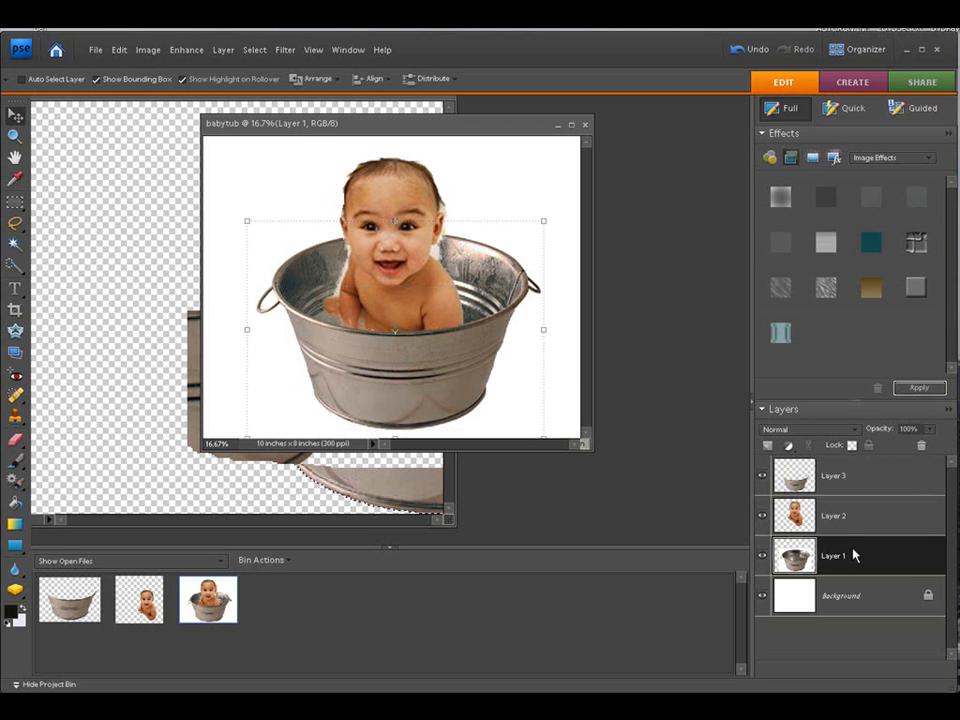
{"action": "left_click", "coordinate": [851, 596]}
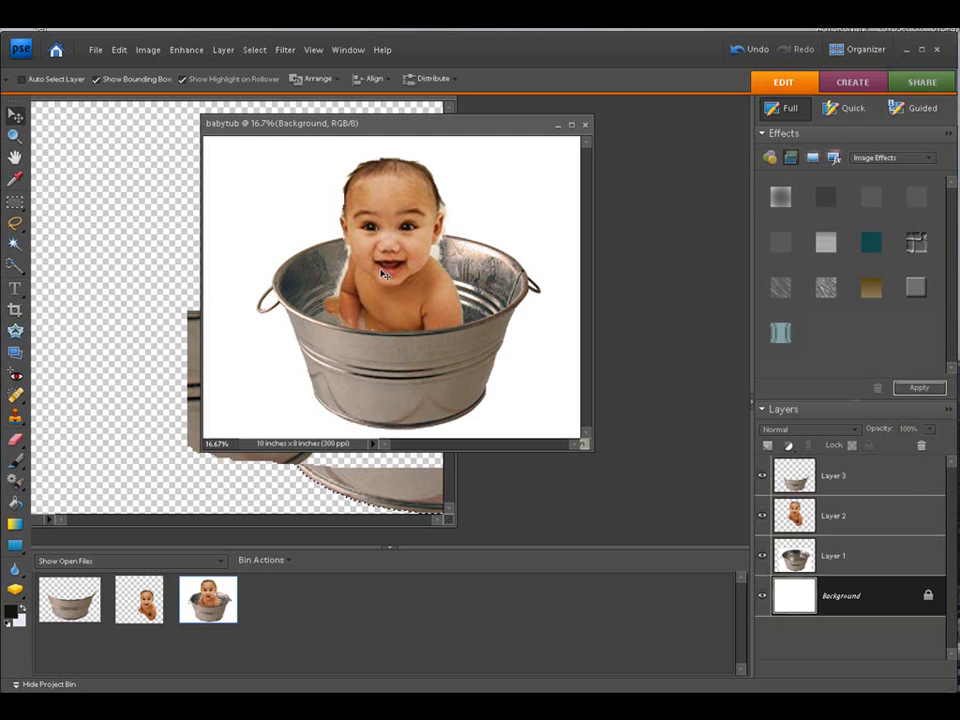
{"action": "left_click_drag", "start_coordinate": [383, 134], "coordinate": [363, 133]}
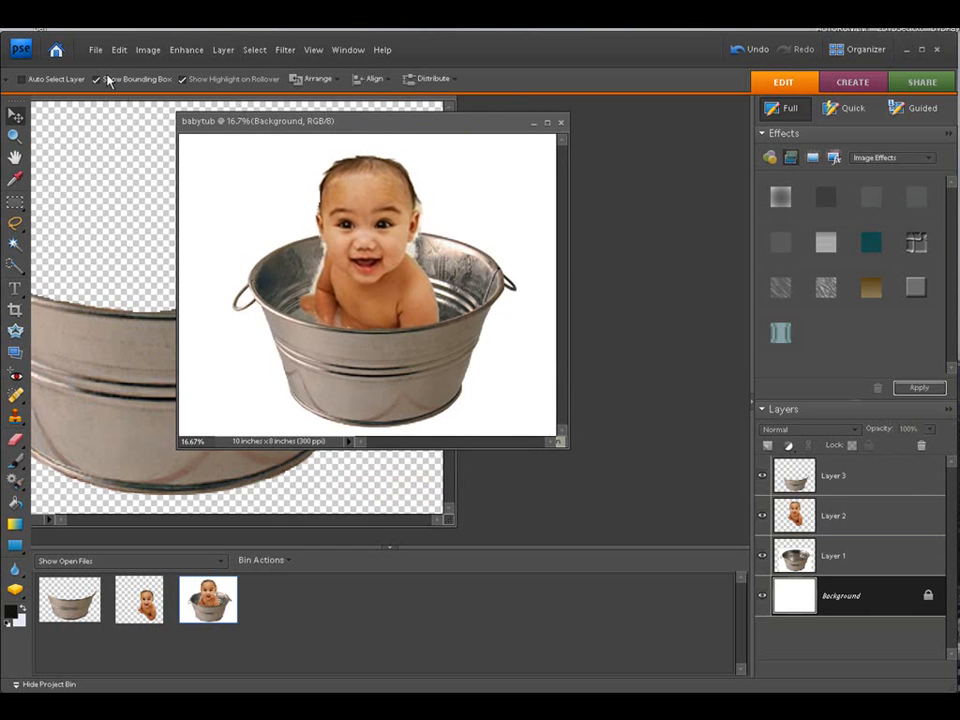
{"action": "left_click", "coordinate": [862, 50]}
{"action": "right_click", "coordinate": [565, 231]}
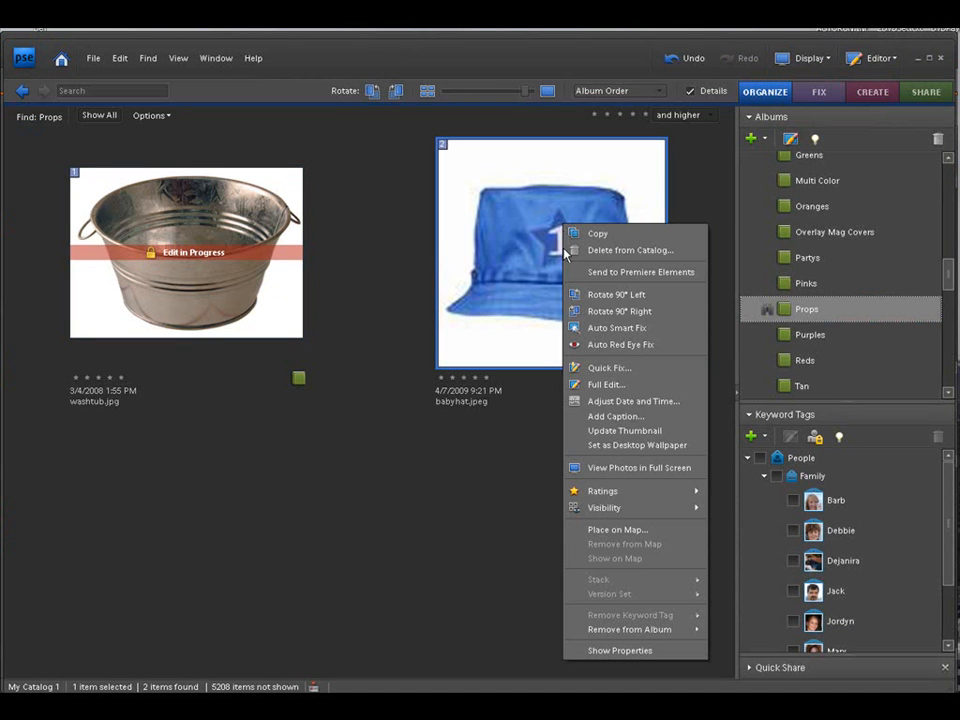
{"action": "left_click", "coordinate": [570, 385]}
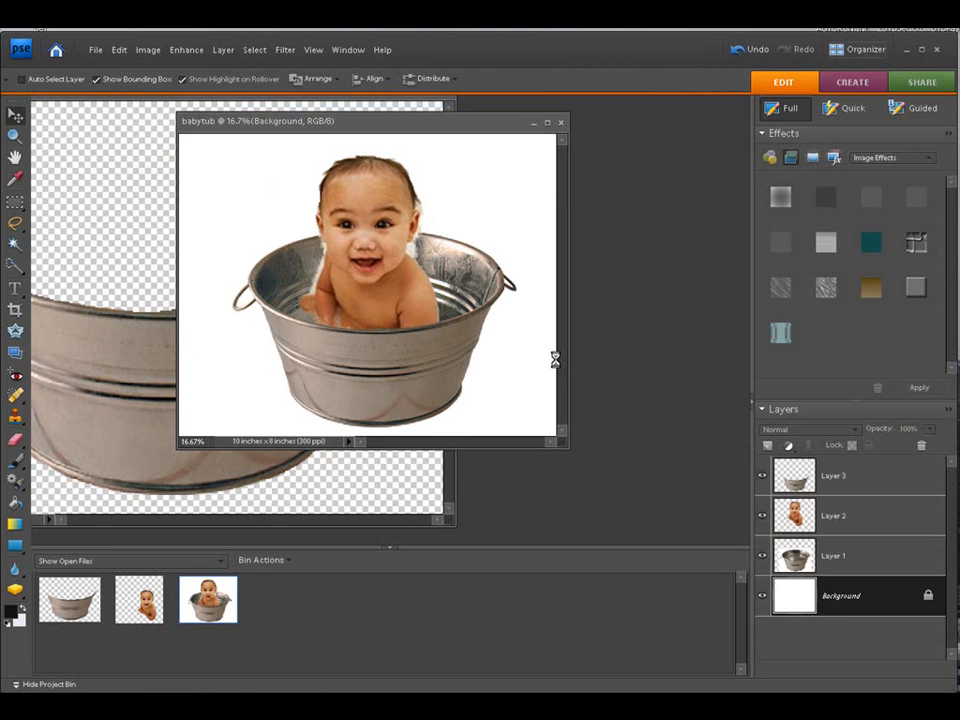
Step: Enlarge the babyhat window and select the hat with the Quick Selection tool
{"action": "left_click_drag", "start_coordinate": [122, 124], "coordinate": [388, 294]}
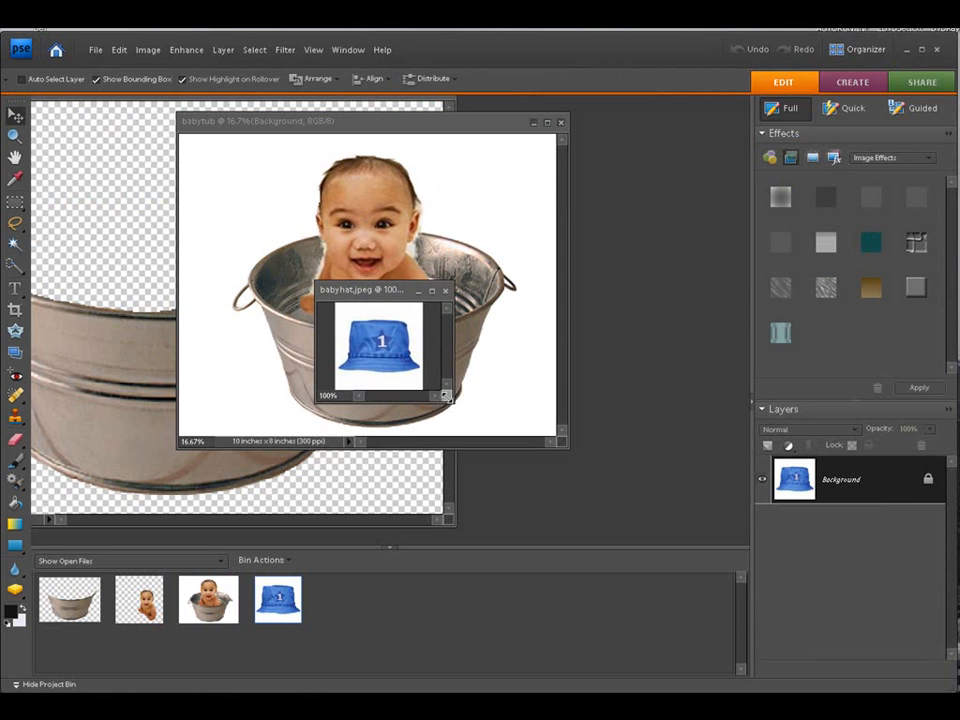
{"action": "left_click_drag", "start_coordinate": [447, 396], "coordinate": [577, 495]}
{"action": "left_click_drag", "start_coordinate": [447, 303], "coordinate": [400, 193]}
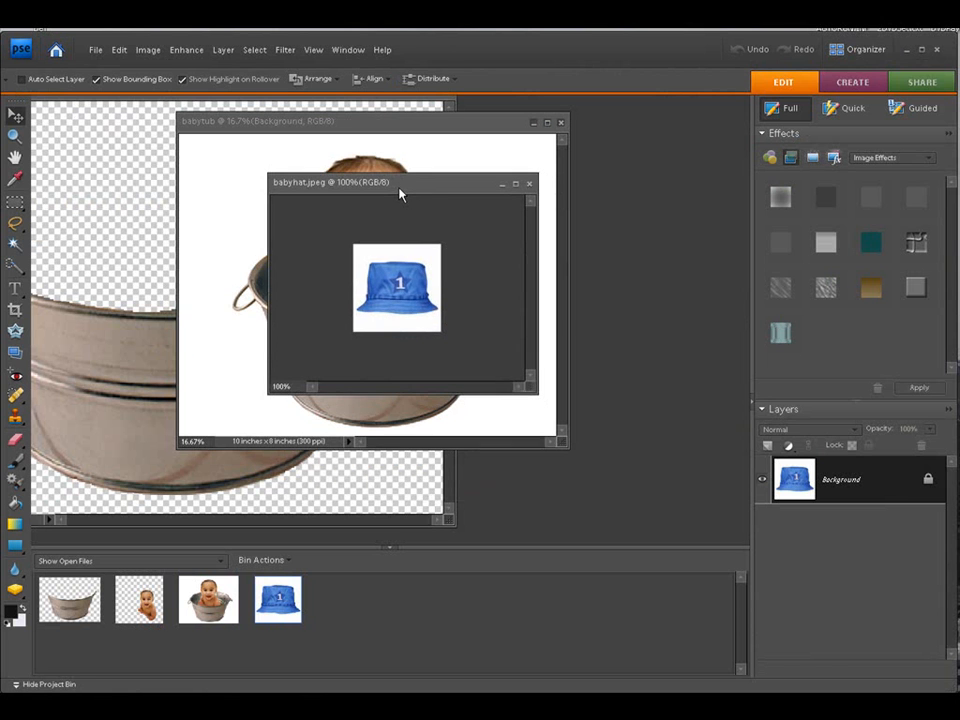
{"action": "left_click", "coordinate": [312, 50]}
{"action": "left_click", "coordinate": [330, 117]}
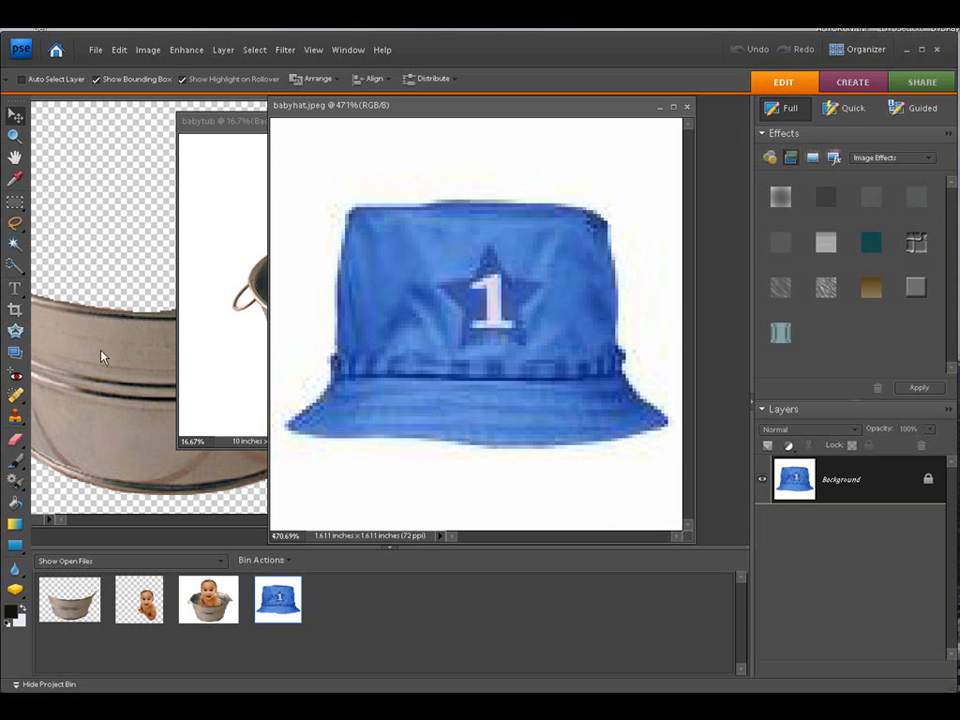
{"action": "left_click", "coordinate": [15, 265]}
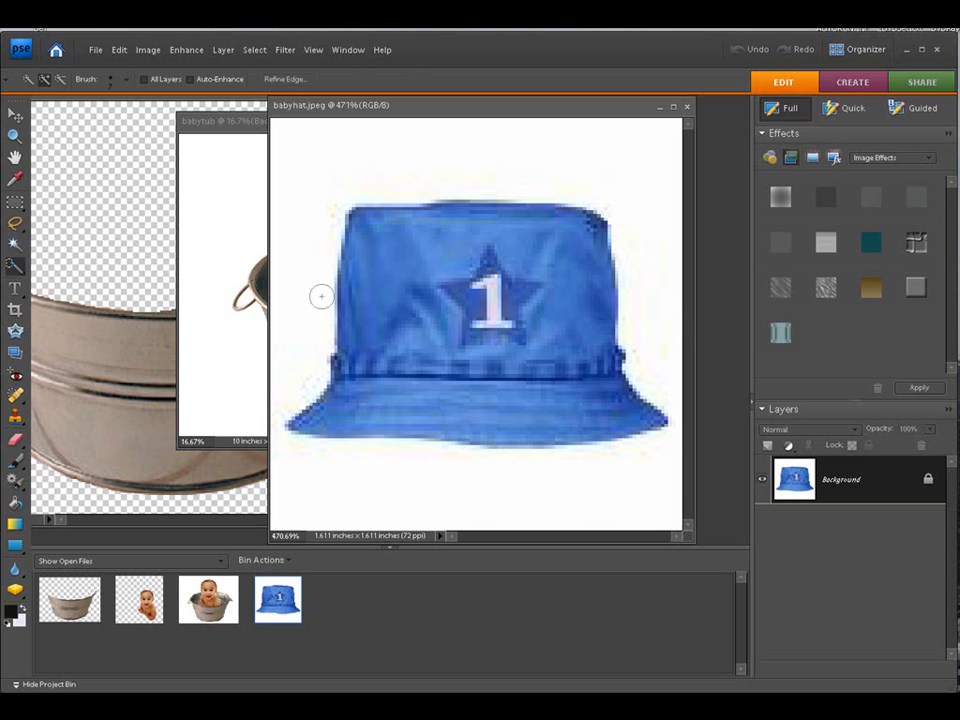
{"action": "left_click_drag", "start_coordinate": [328, 343], "coordinate": [280, 445]}
{"action": "left_click_drag", "start_coordinate": [352, 378], "coordinate": [384, 299]}
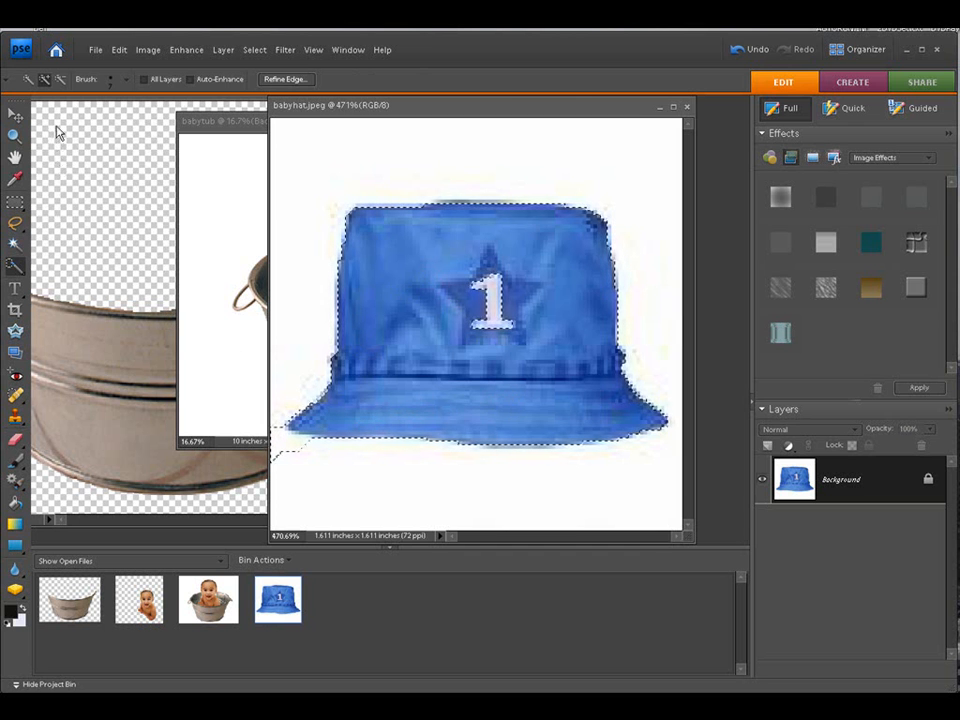
{"action": "left_click", "coordinate": [63, 79]}
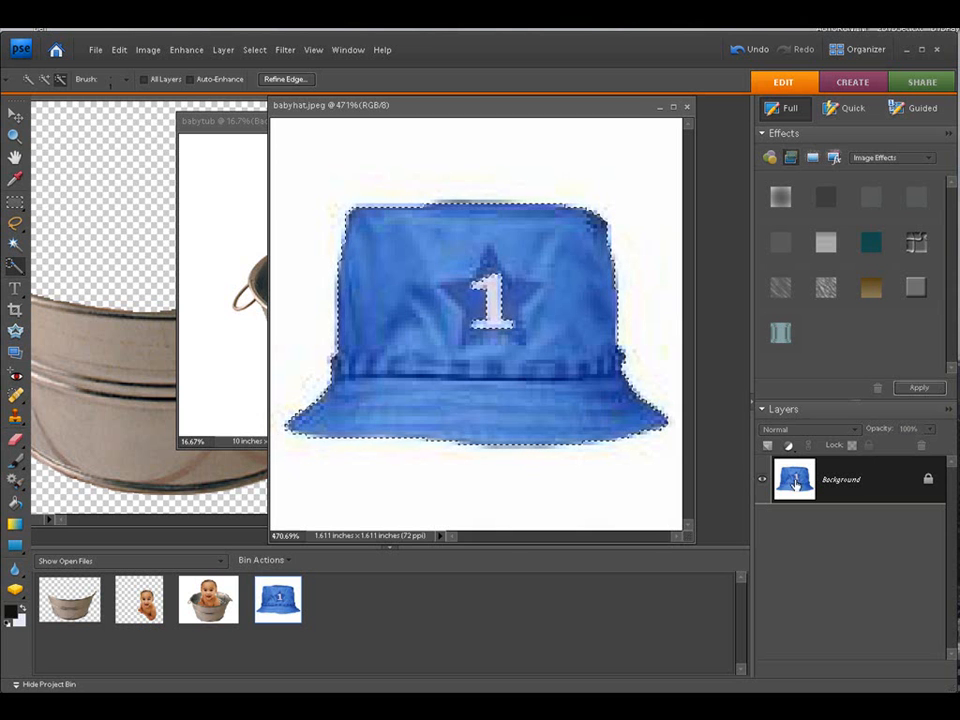
Step: Duplicate the hat's Background layer, invert the selection, and toggle the Background layer's visibility
{"action": "left_click_drag", "start_coordinate": [773, 447], "coordinate": [773, 447]}
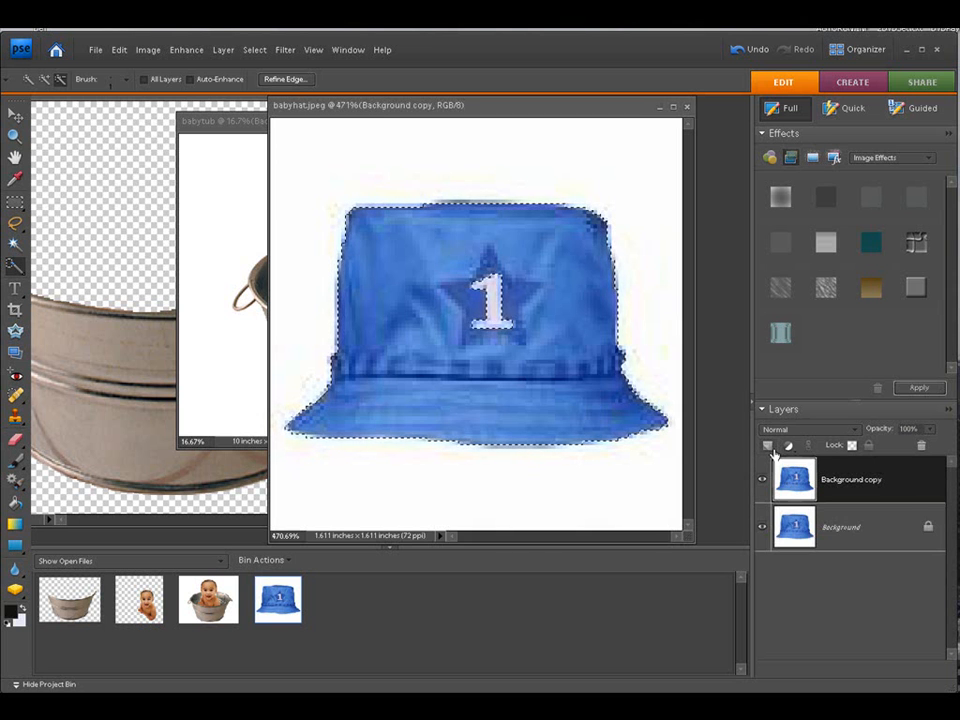
{"action": "left_click", "coordinate": [253, 49]}
{"action": "left_click", "coordinate": [255, 106]}
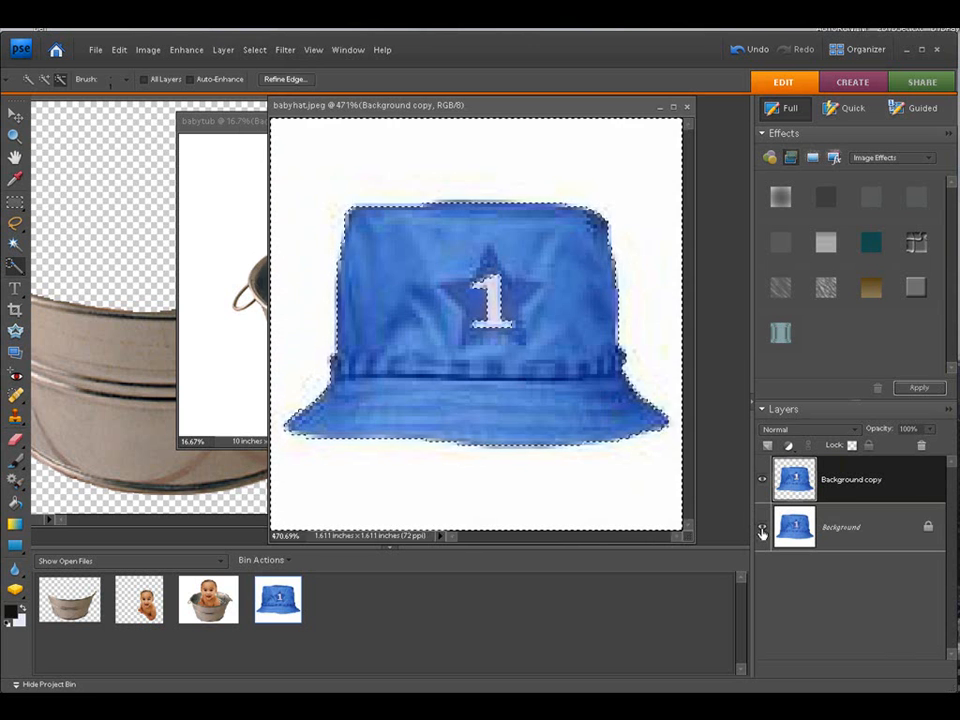
{"action": "left_click", "coordinate": [762, 530]}
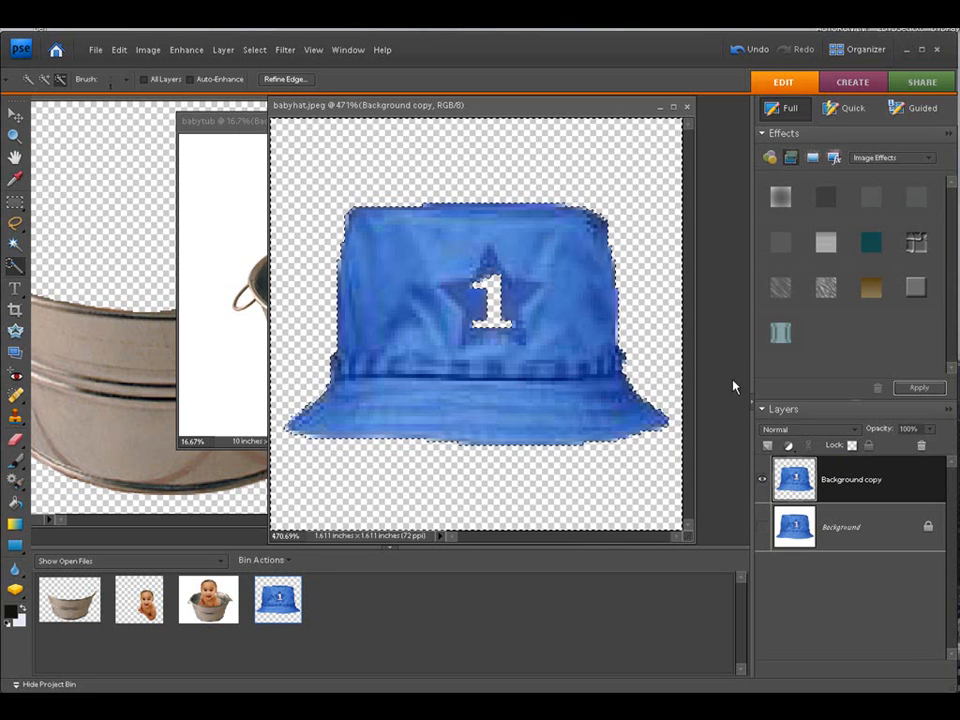
{"action": "left_click", "coordinate": [764, 530]}
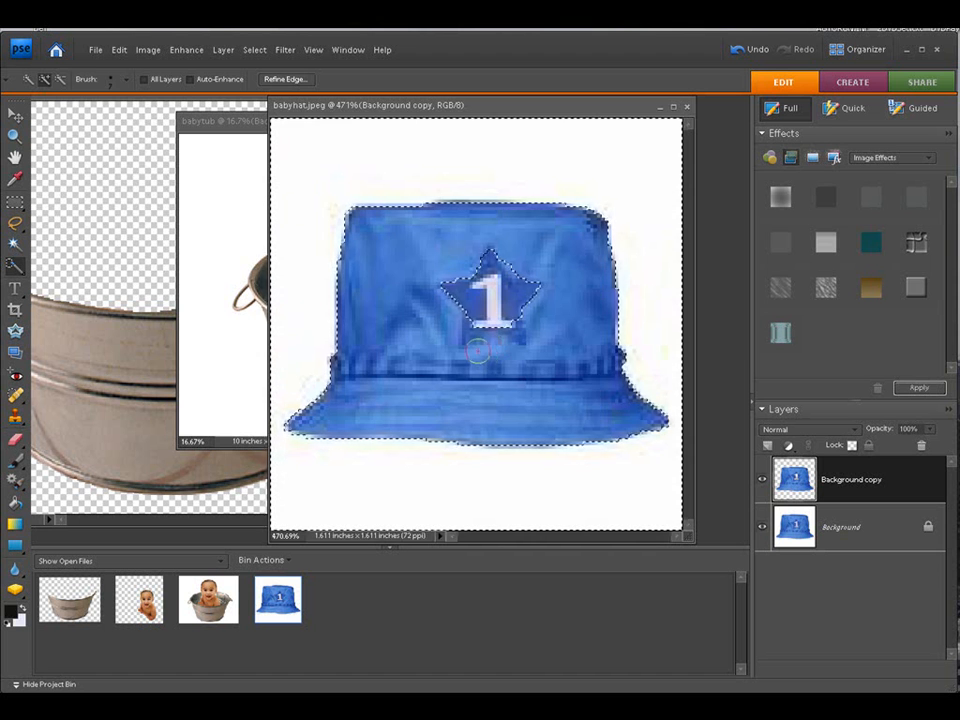
Step: Subtract the star emblem from the hat selection with the Quick Selection tool and hide the Background layer
{"action": "left_click", "coordinate": [61, 78]}
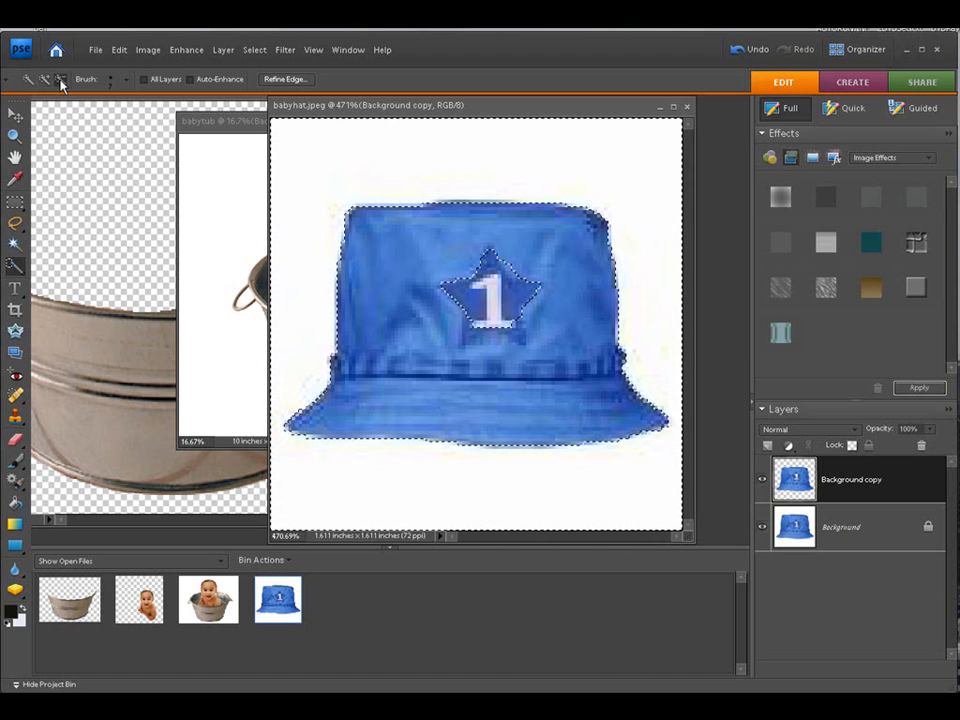
{"action": "left_click", "coordinate": [456, 287]}
{"action": "left_click", "coordinate": [495, 310]}
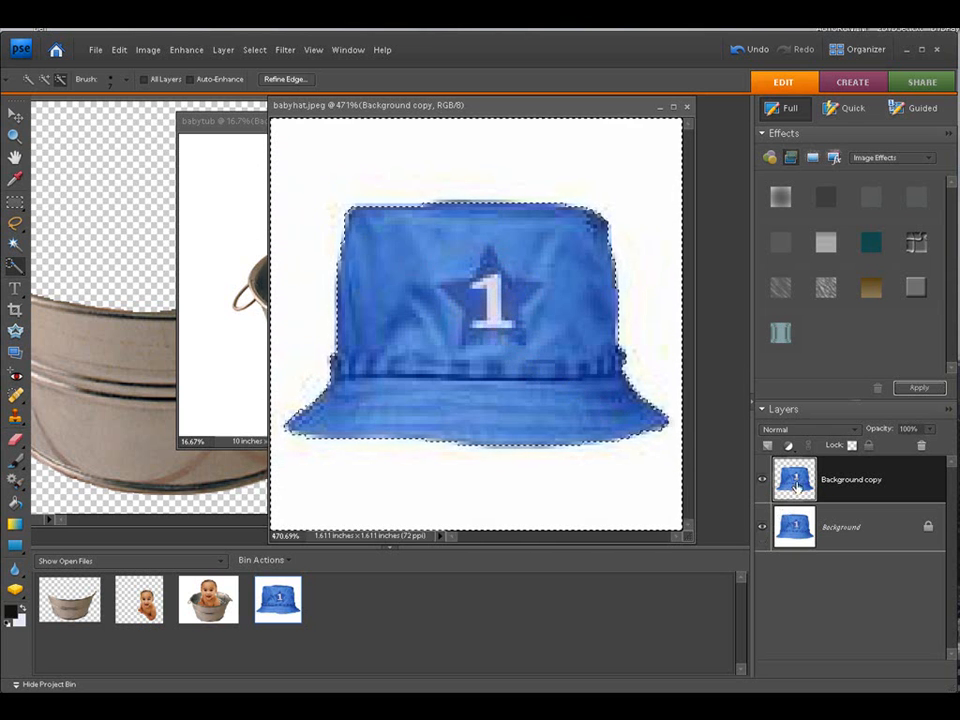
{"action": "left_click_drag", "start_coordinate": [860, 477], "coordinate": [769, 447]}
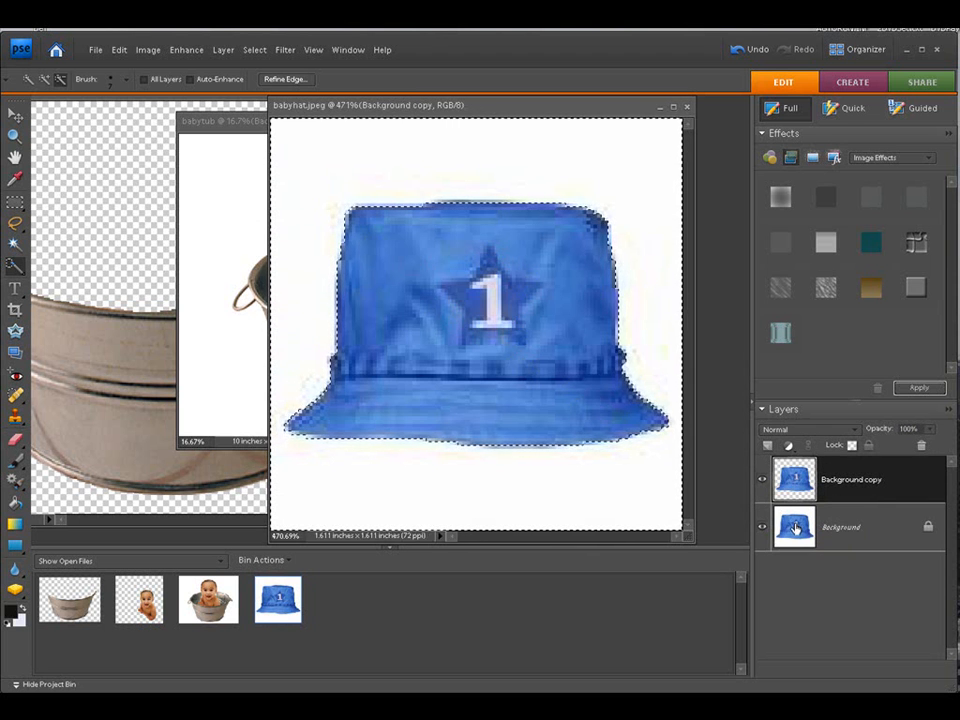
{"action": "left_click", "coordinate": [763, 527]}
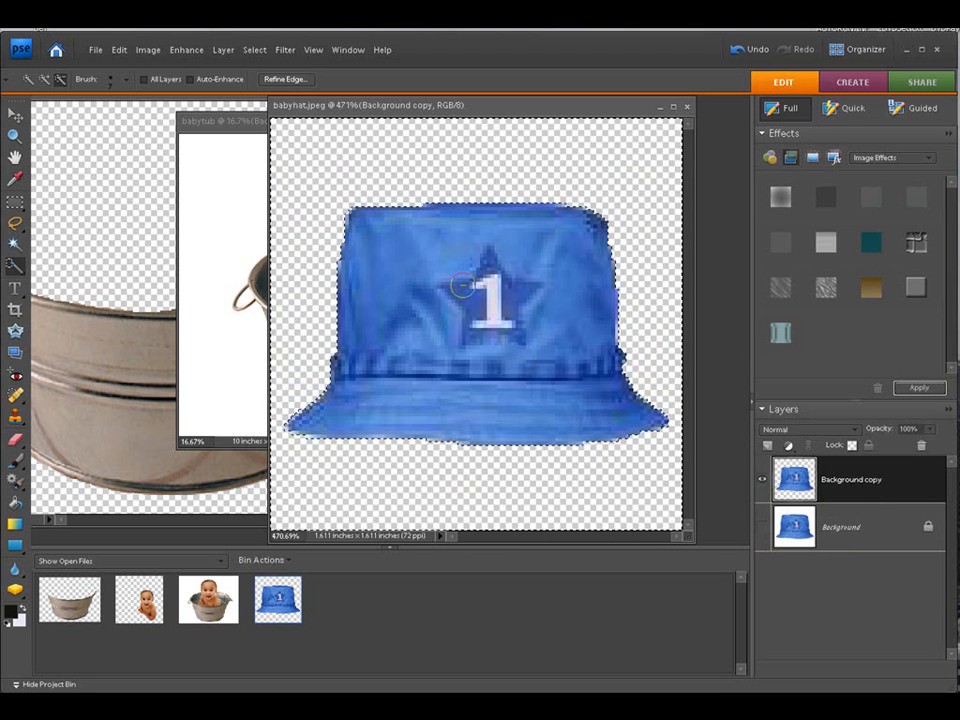
Step: Drag the extracted hat into the babytub document and scale it up to about 824%, committing the transform
{"action": "left_click_drag", "start_coordinate": [489, 108], "coordinate": [198, 102]}
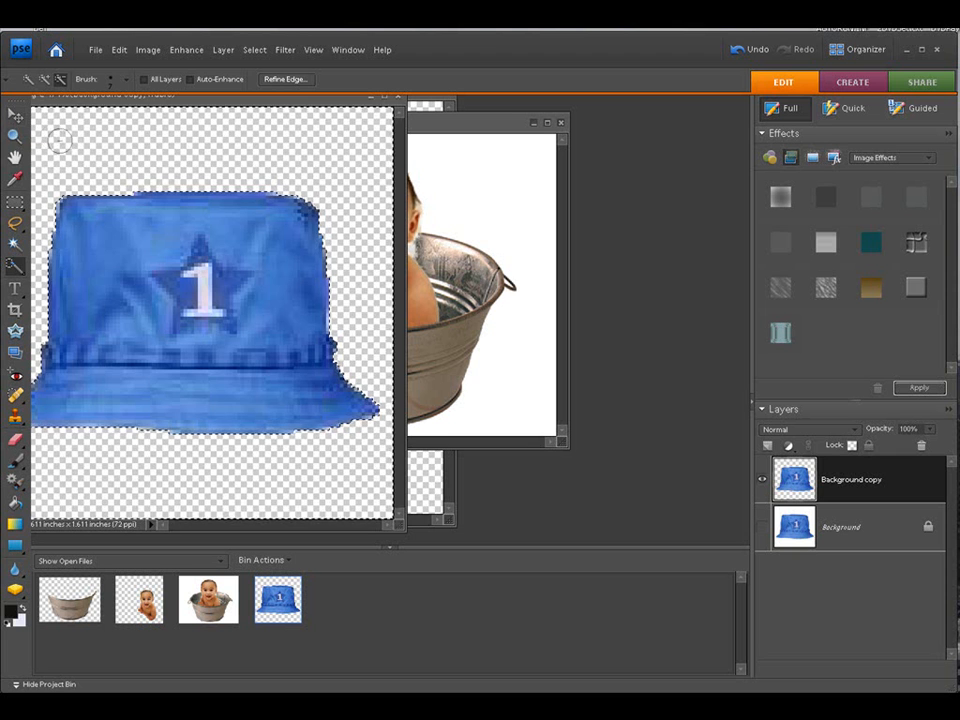
{"action": "left_click", "coordinate": [18, 116]}
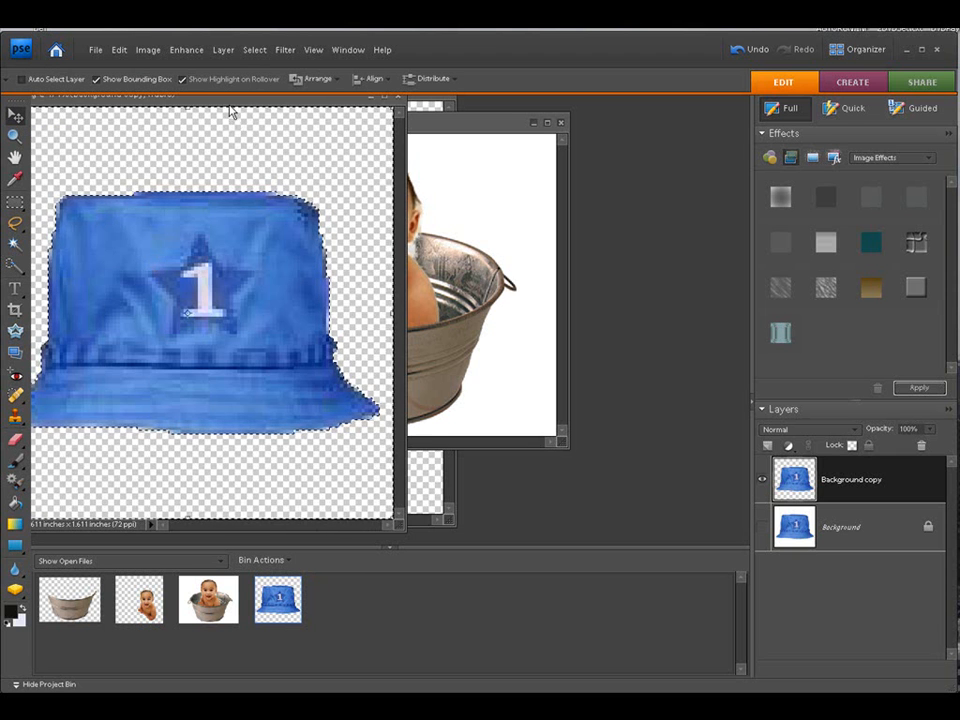
{"action": "left_click_drag", "start_coordinate": [230, 112], "coordinate": [117, 112]}
{"action": "left_click_drag", "start_coordinate": [90, 304], "coordinate": [370, 280]}
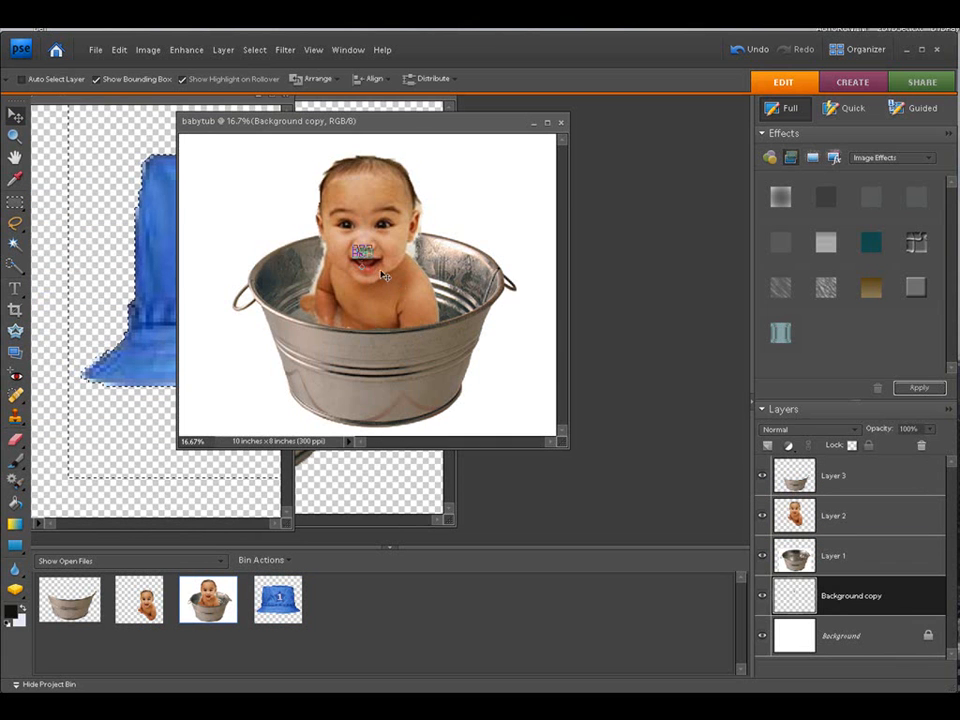
{"action": "left_click_drag", "start_coordinate": [374, 260], "coordinate": [461, 331]}
{"action": "left_click_drag", "start_coordinate": [405, 277], "coordinate": [367, 255]}
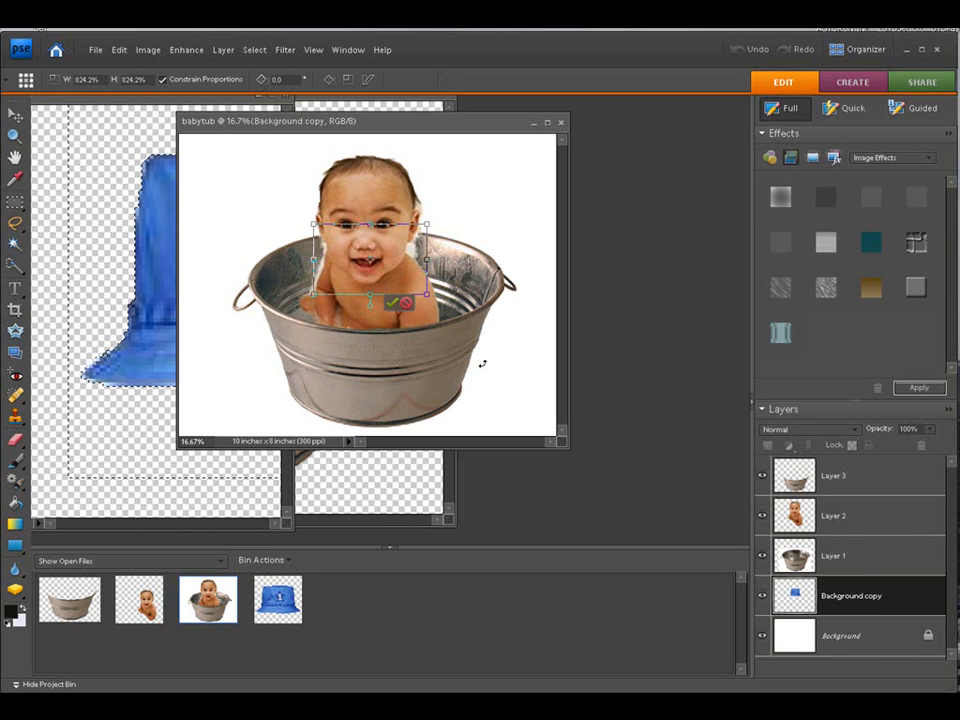
{"action": "left_click", "coordinate": [395, 305]}
Step: Move the hat layer above the baby layer and position the hat on the baby's head
{"action": "left_click_drag", "start_coordinate": [845, 595], "coordinate": [838, 517]}
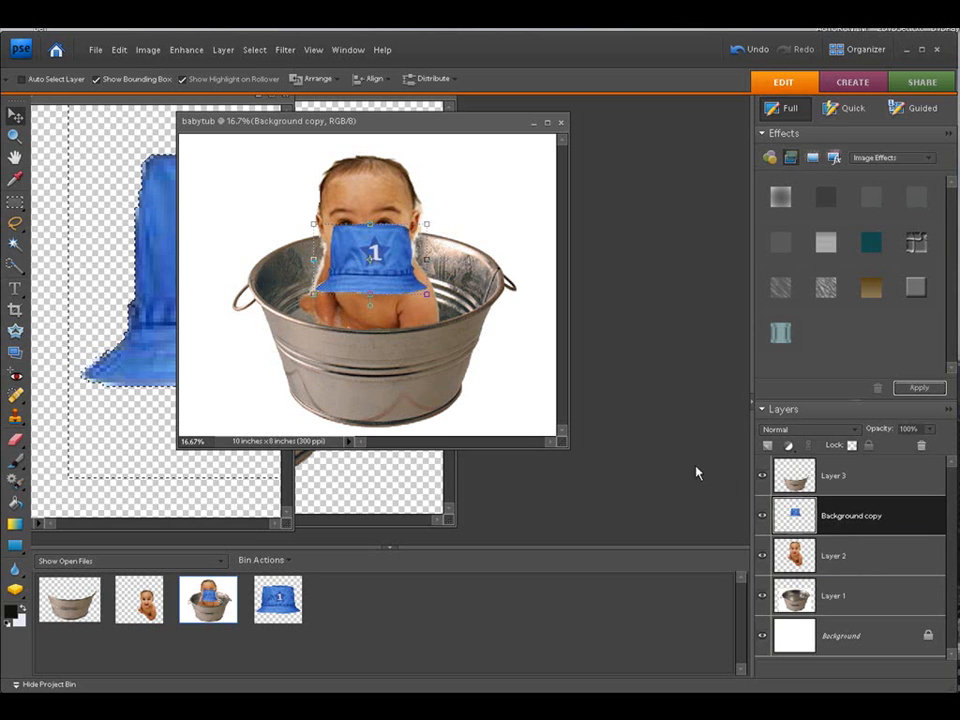
{"action": "left_click_drag", "start_coordinate": [370, 268], "coordinate": [356, 170]}
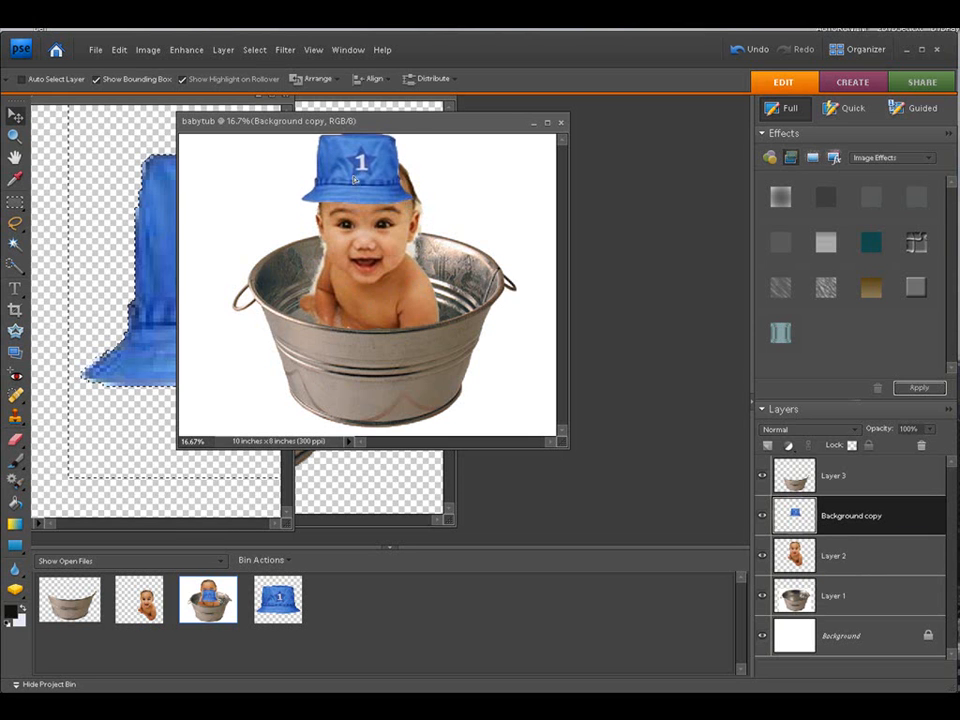
Step: Enlarge the hat to about 123.4% and commit the transform
{"action": "left_click_drag", "start_coordinate": [409, 205], "coordinate": [441, 219]}
{"action": "left_click_drag", "start_coordinate": [379, 184], "coordinate": [374, 184]}
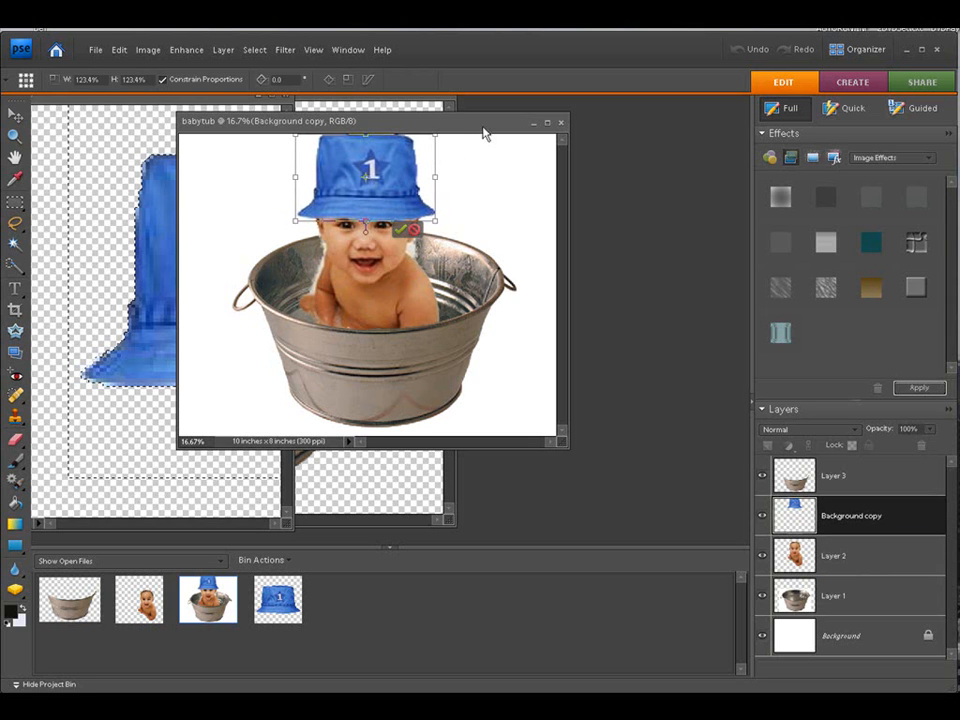
{"action": "left_click", "coordinate": [400, 232]}
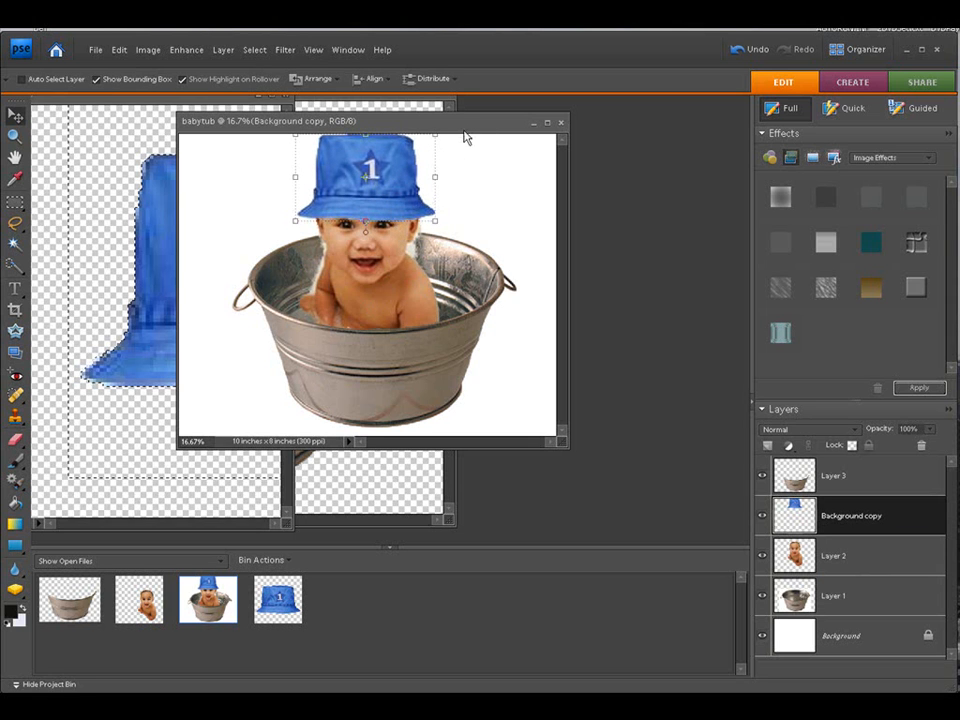
Step: Shrink the hat slightly to about 97% and commit the transform
{"action": "left_click", "coordinate": [313, 50]}
{"action": "left_click", "coordinate": [316, 118]}
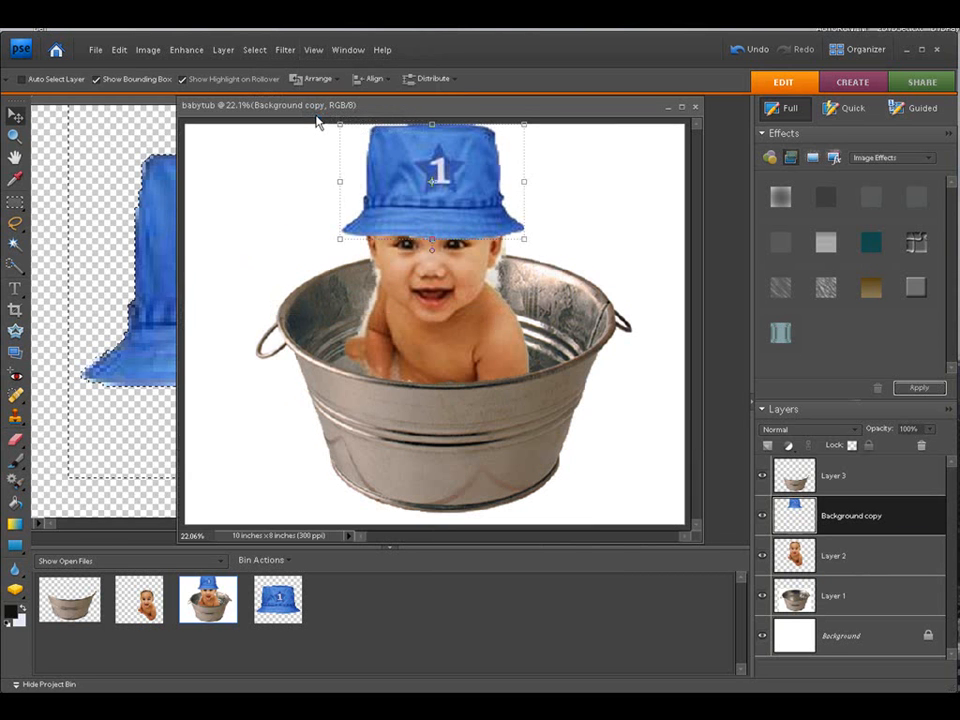
{"action": "left_click_drag", "start_coordinate": [342, 117], "coordinate": [294, 117]}
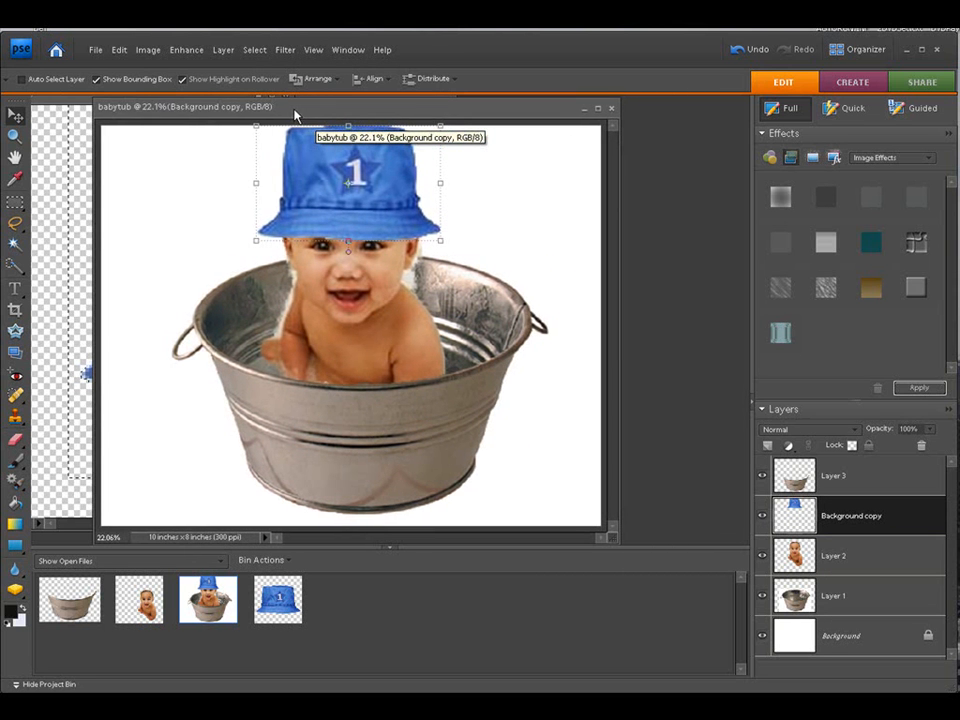
{"action": "left_click_drag", "start_coordinate": [431, 243], "coordinate": [441, 221]}
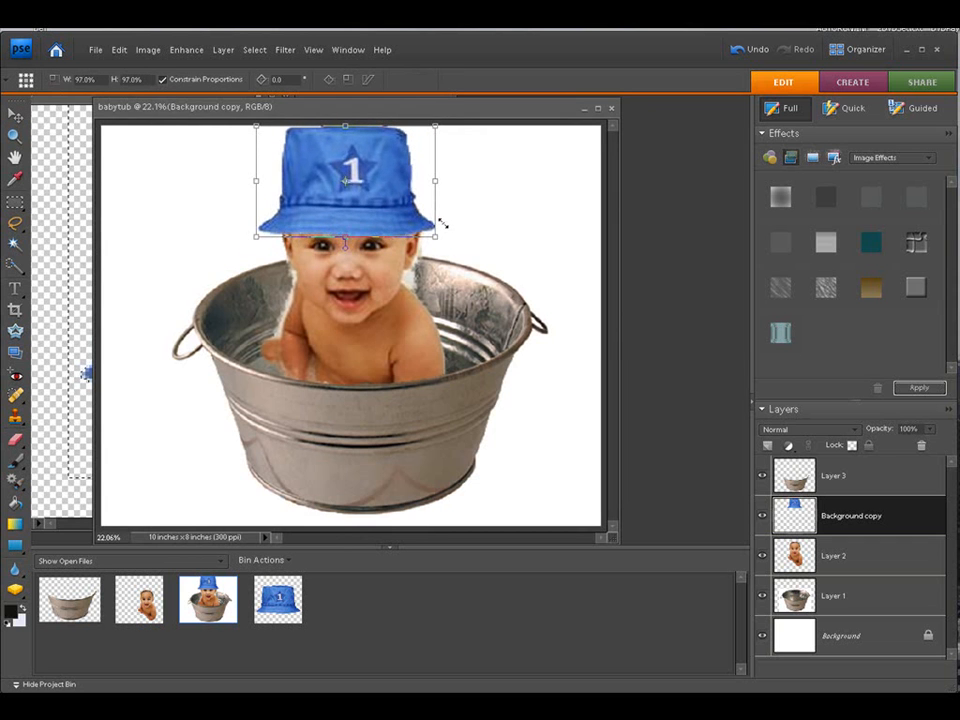
{"action": "left_click_drag", "start_coordinate": [346, 180], "coordinate": [348, 180]}
{"action": "left_click", "coordinate": [401, 245]}
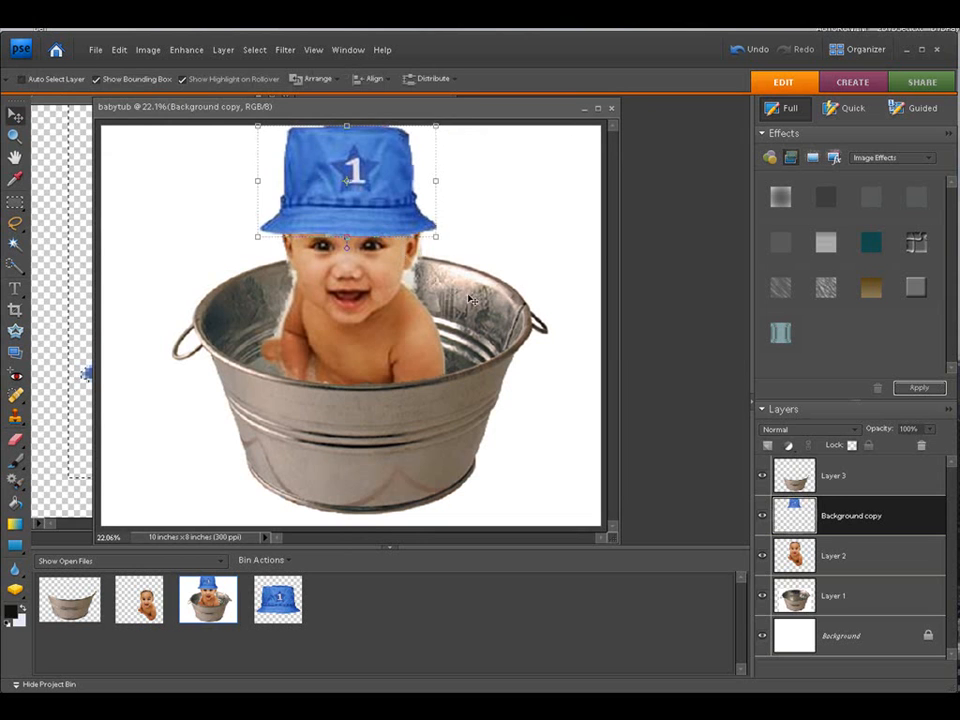
Step: Save the composite as babytub.jpg in JPEG format on the Desktop with quality 9
{"action": "left_click", "coordinate": [883, 605]}
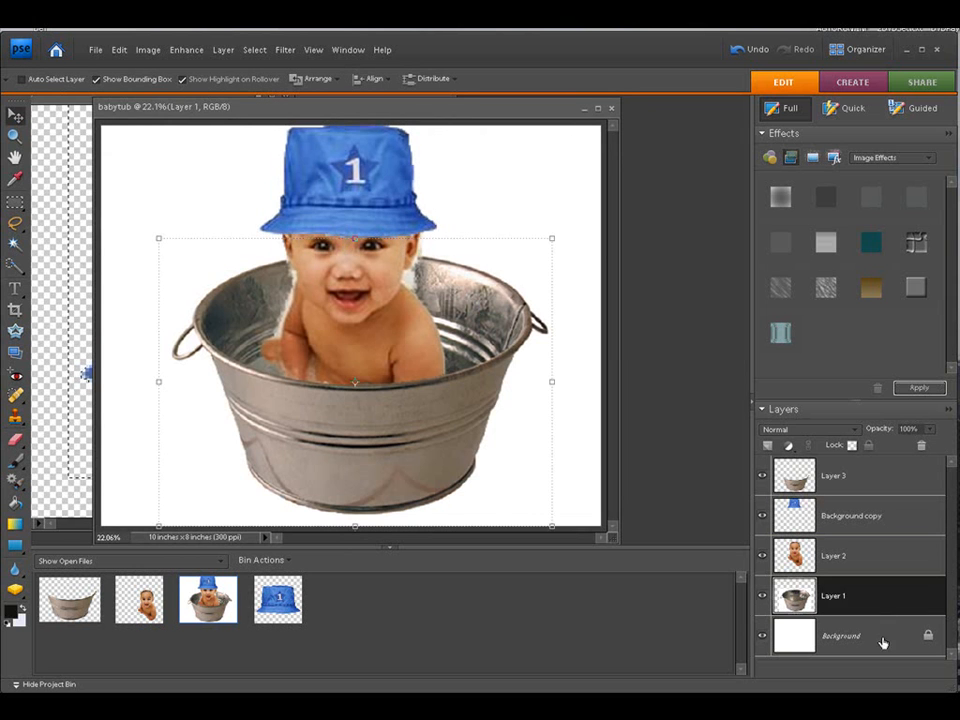
{"action": "left_click", "coordinate": [880, 636]}
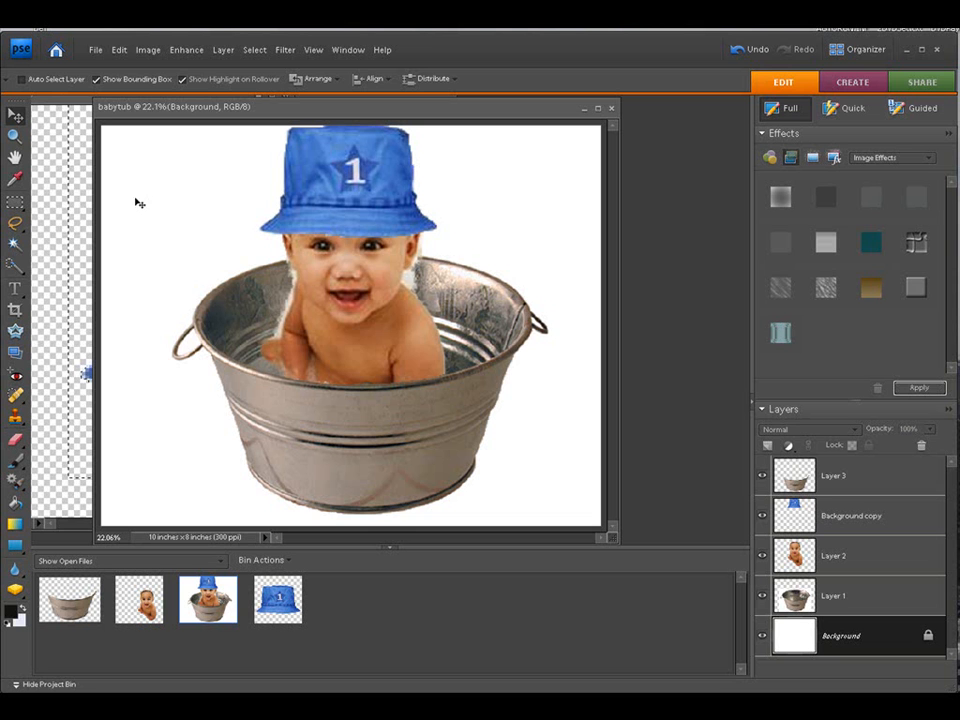
{"action": "left_click", "coordinate": [95, 50]}
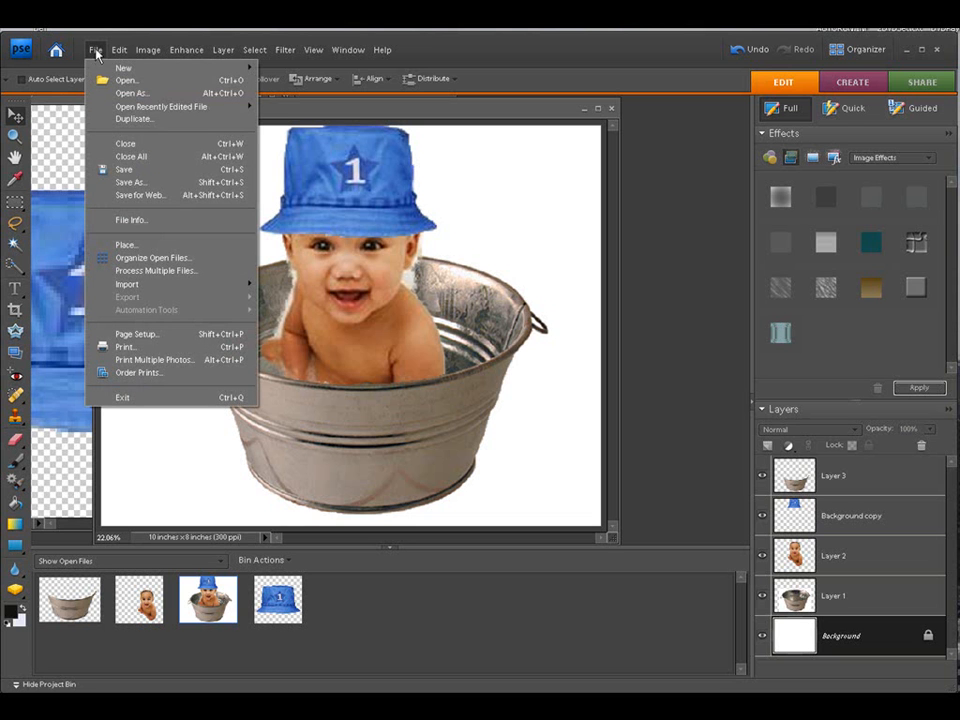
{"action": "left_click", "coordinate": [128, 187]}
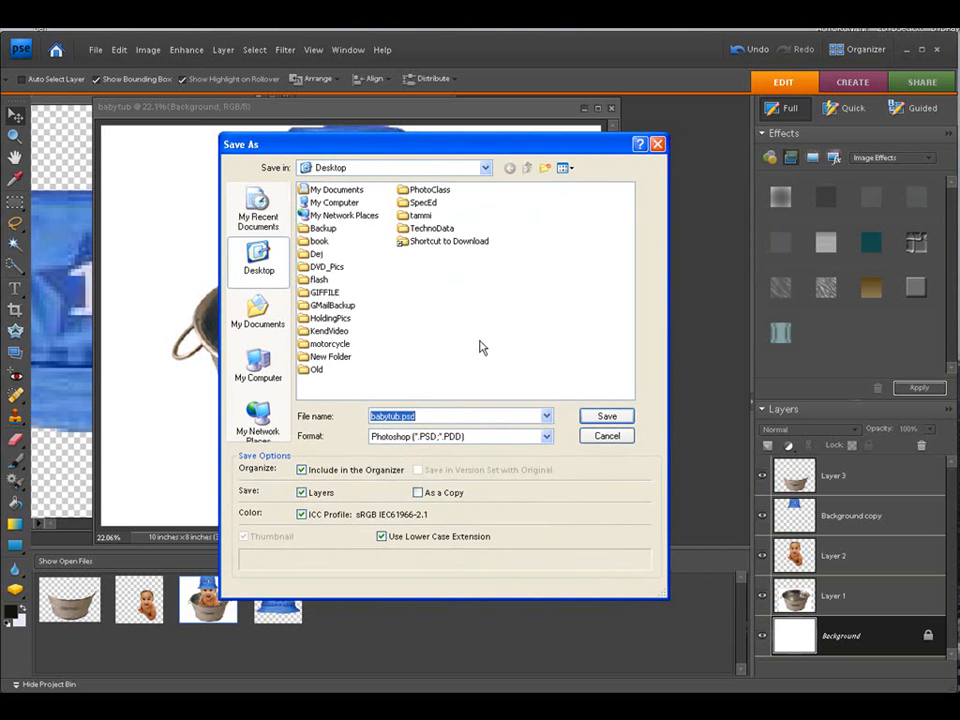
{"action": "left_click", "coordinate": [546, 437]}
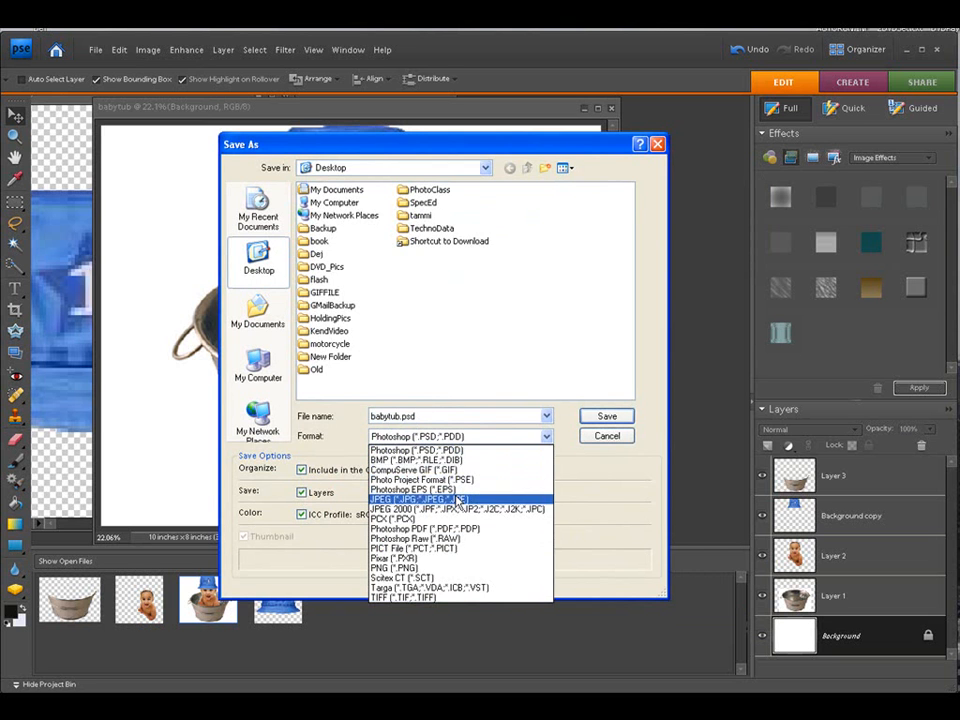
{"action": "left_click", "coordinate": [505, 499]}
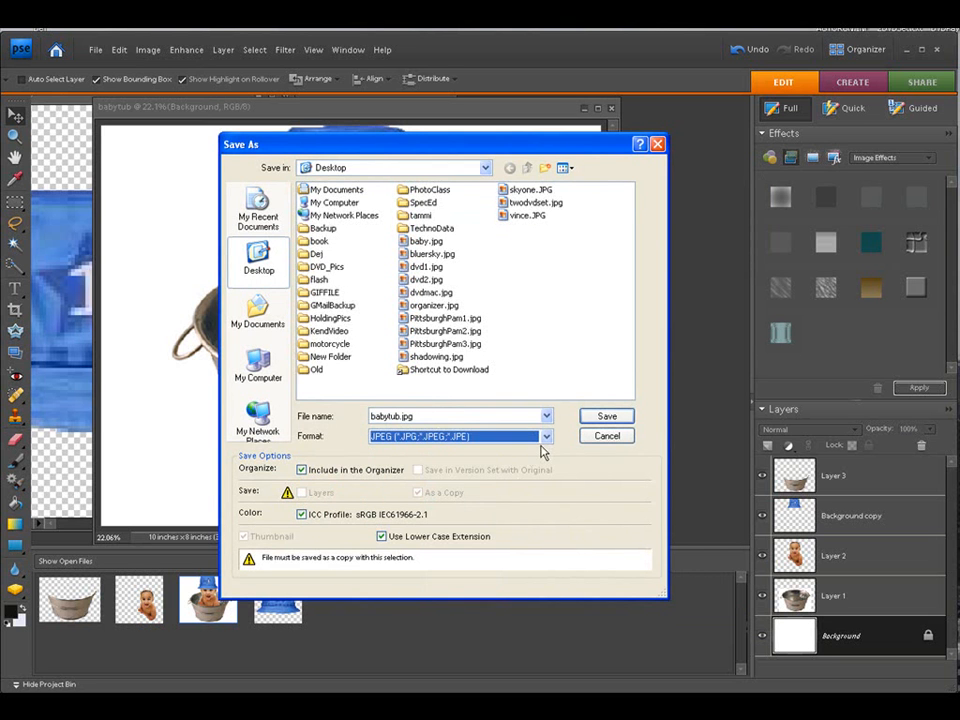
{"action": "left_click", "coordinate": [607, 416]}
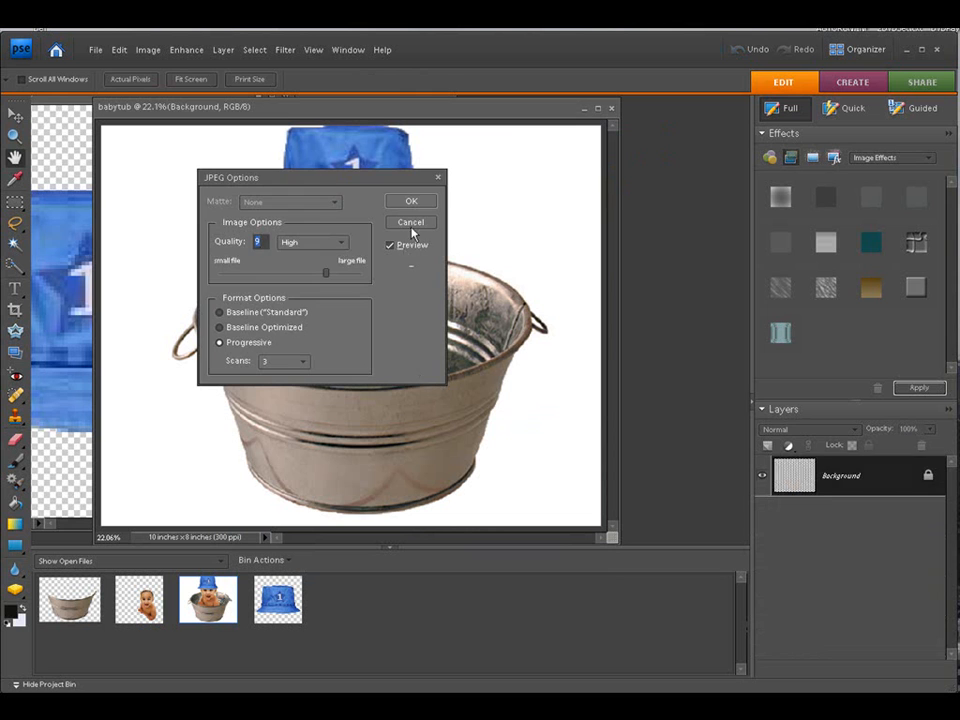
{"action": "left_click", "coordinate": [410, 201]}
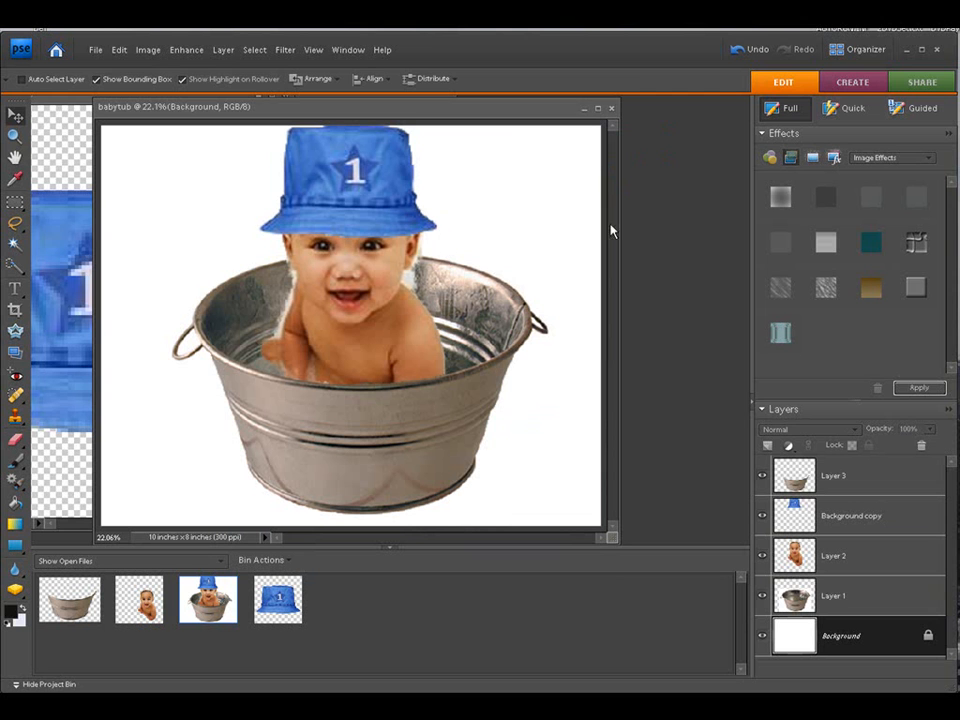
{"action": "left_click_drag", "start_coordinate": [355, 111], "coordinate": [408, 134]}
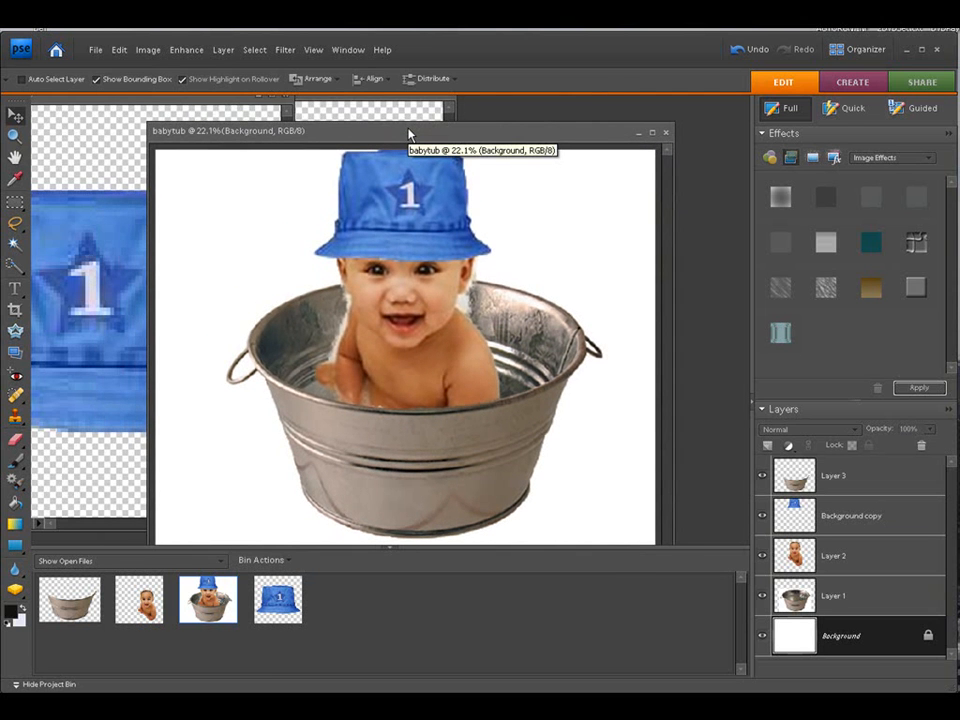